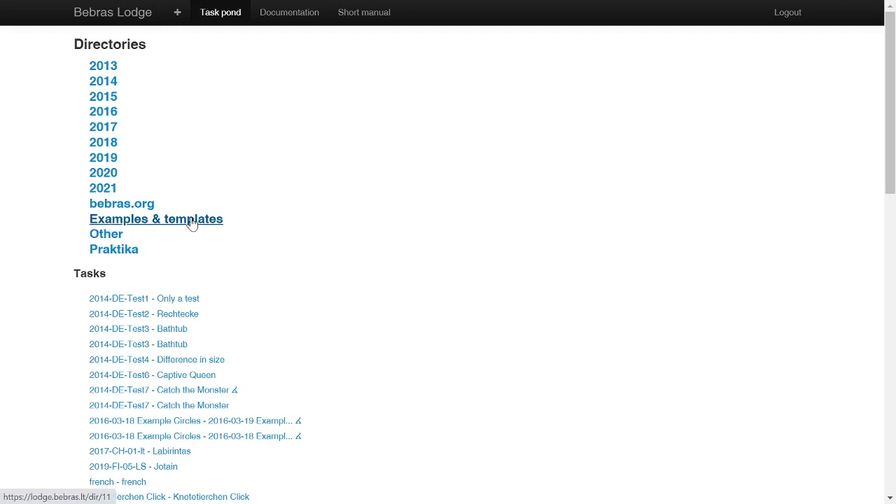
Step: Open the task 2019-CA-01 - Special towers from the Codeless samples directory within Examples & templates
click(194, 224)
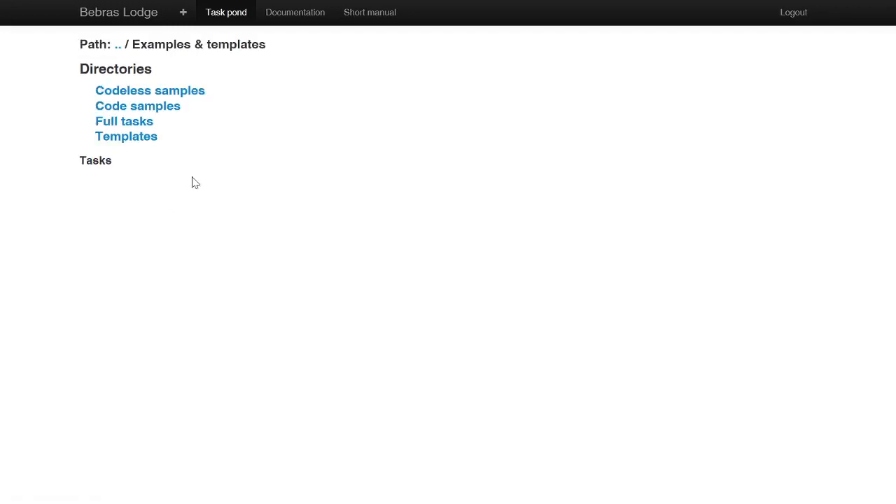
click(170, 94)
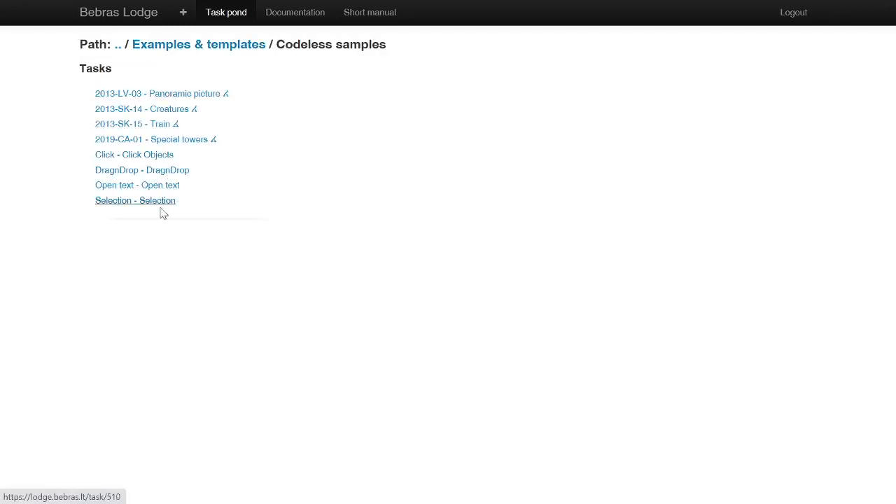
click(160, 143)
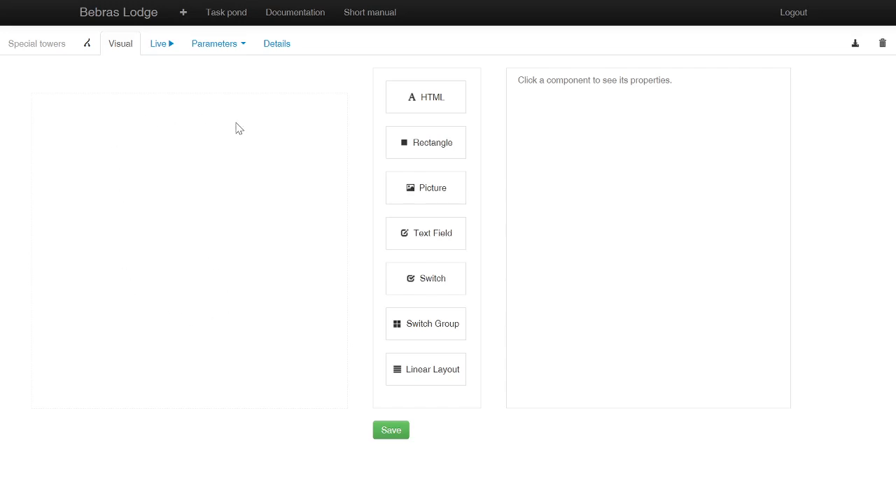
Step: Examine the task's Default parameter set, including the Enun1 and Enun2 texts, the Towers image and the answer definition
click(219, 49)
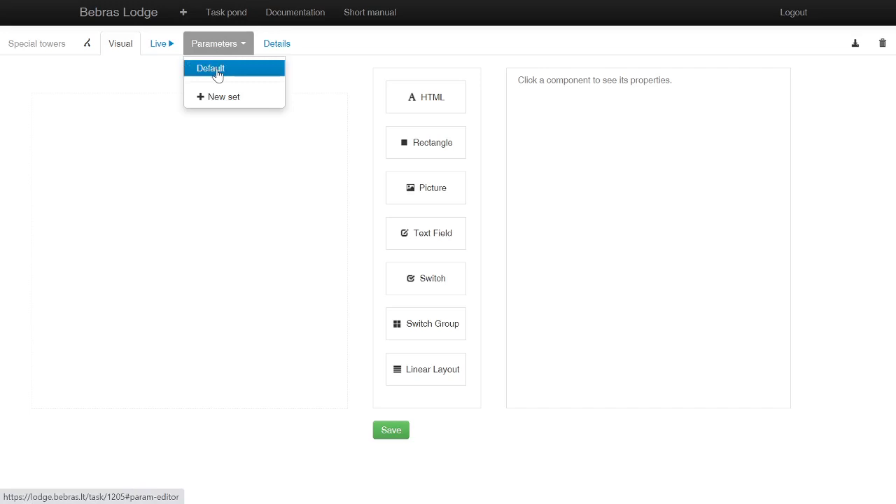
click(218, 75)
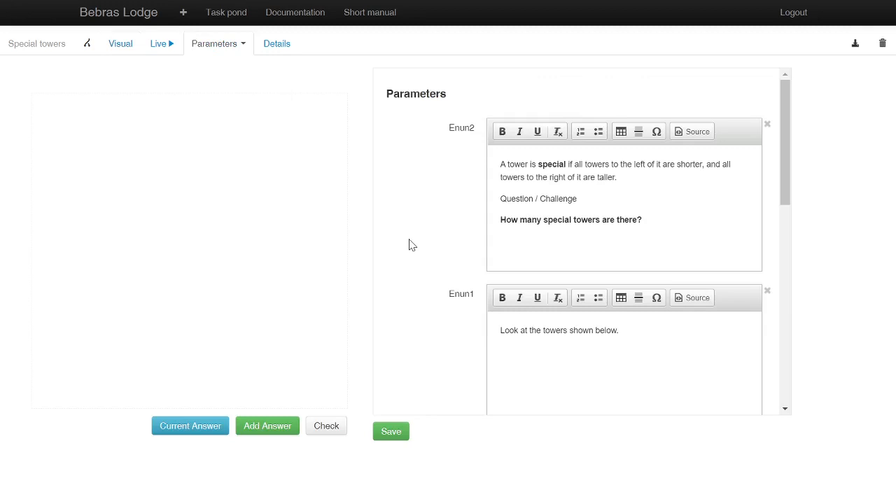
scroll(411, 241, down, 5)
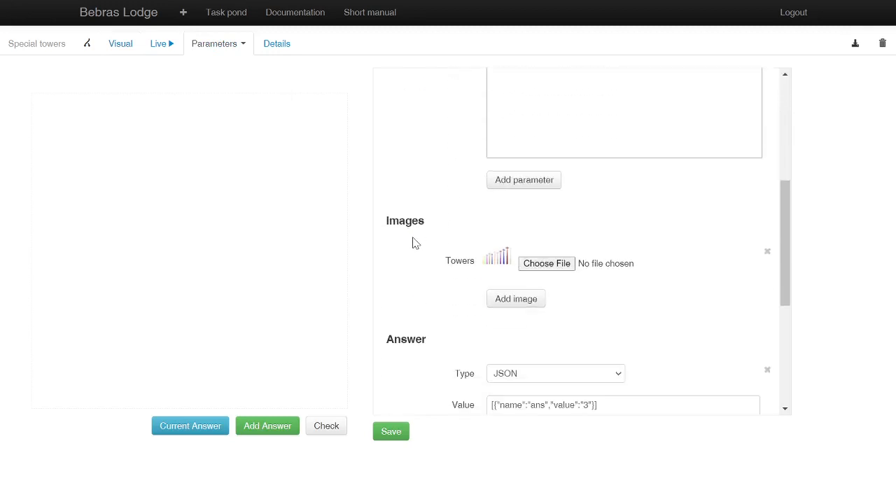
scroll(420, 272, up, 1)
scroll(404, 287, up, 10)
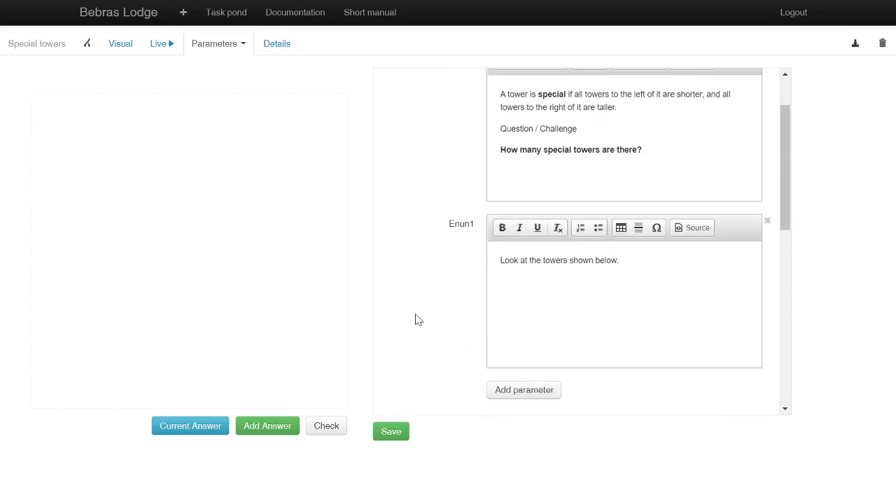
scroll(417, 301, down, 3)
scroll(416, 294, up, 3)
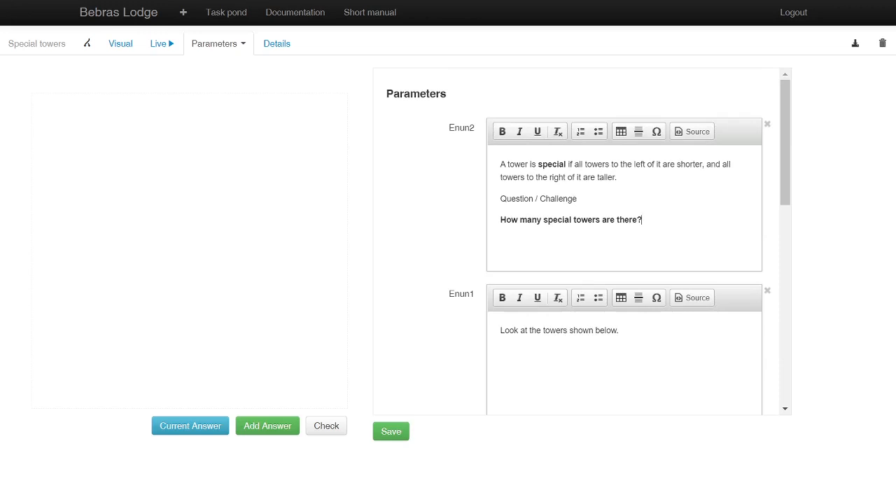
click(598, 177)
Step: Add an HTML component about 391 wide along the canvas's upper edge, named text with content Enun1, and shorten it to one line
click(114, 45)
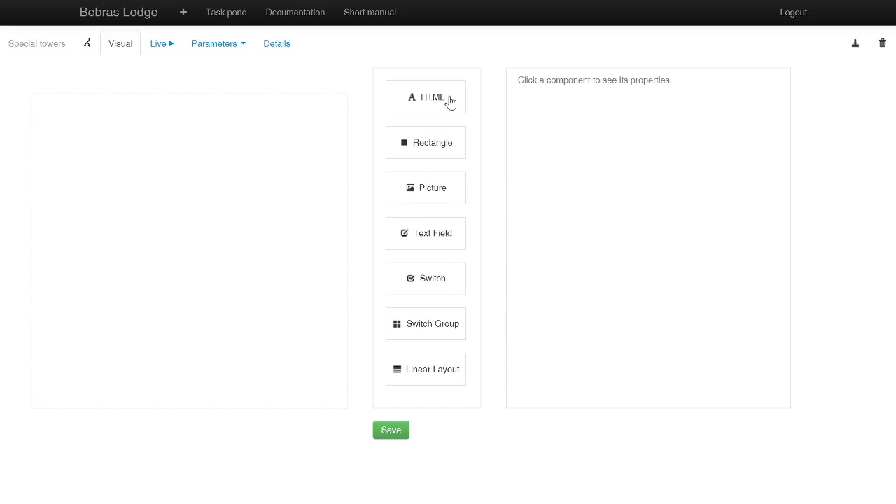
drag(448, 102, 287, 126)
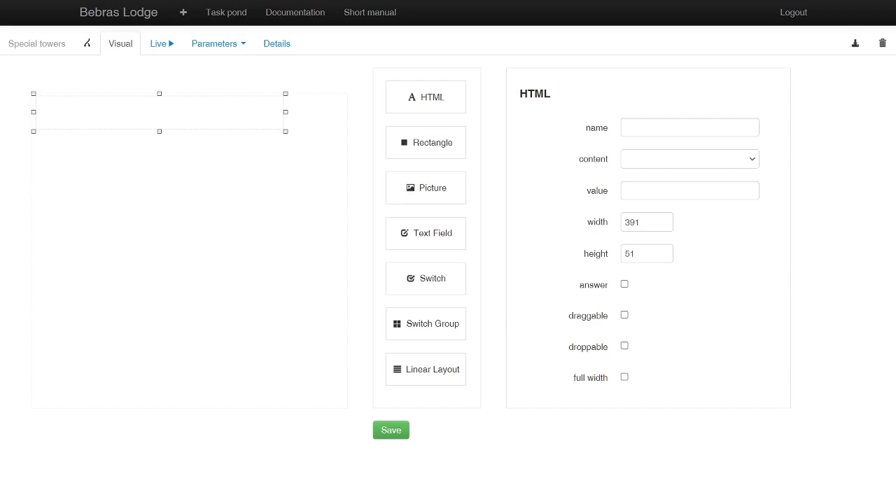
click(688, 127)
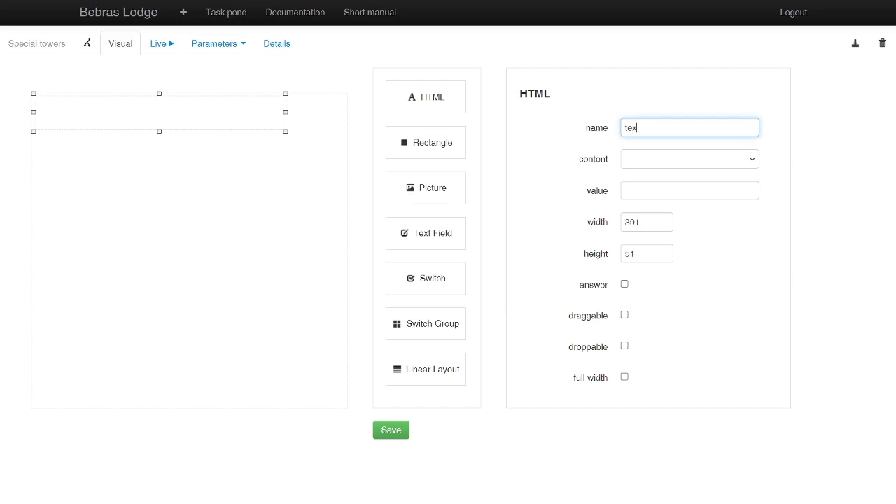
click(682, 165)
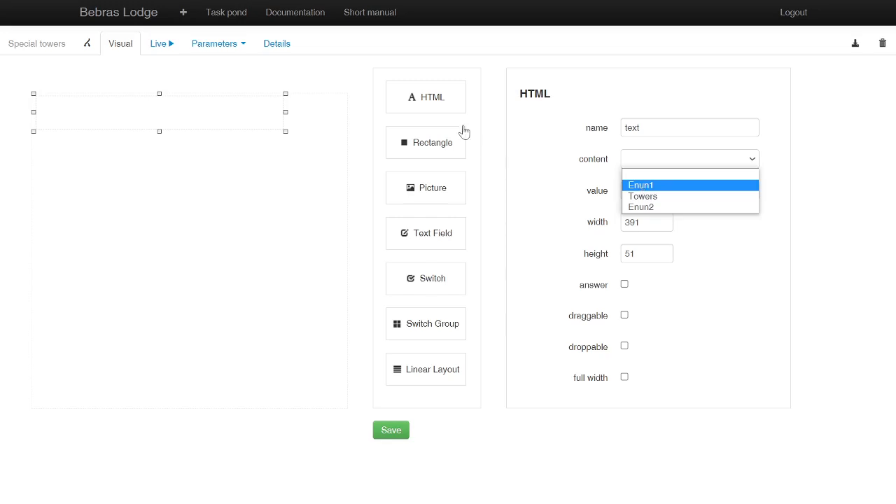
click(640, 184)
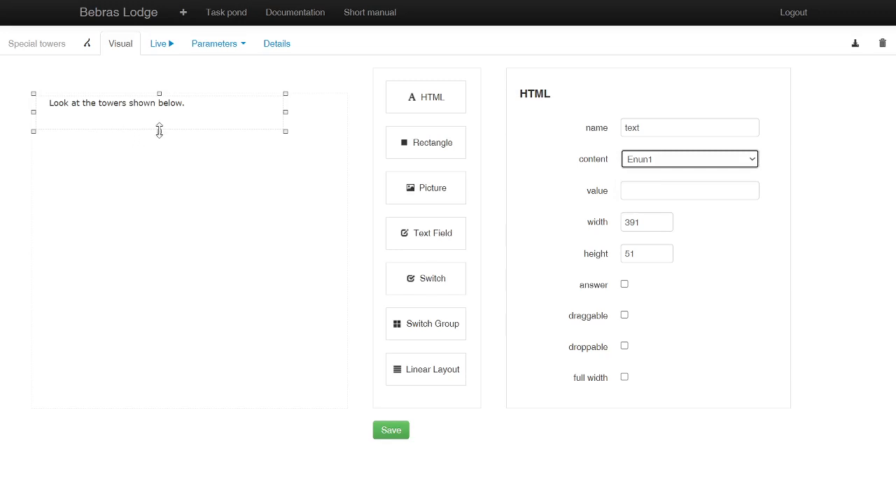
drag(159, 131, 160, 114)
Step: Add a Picture component below the intro text using the Towers image, and enlarge it to about 421 by 232
drag(443, 194, 219, 207)
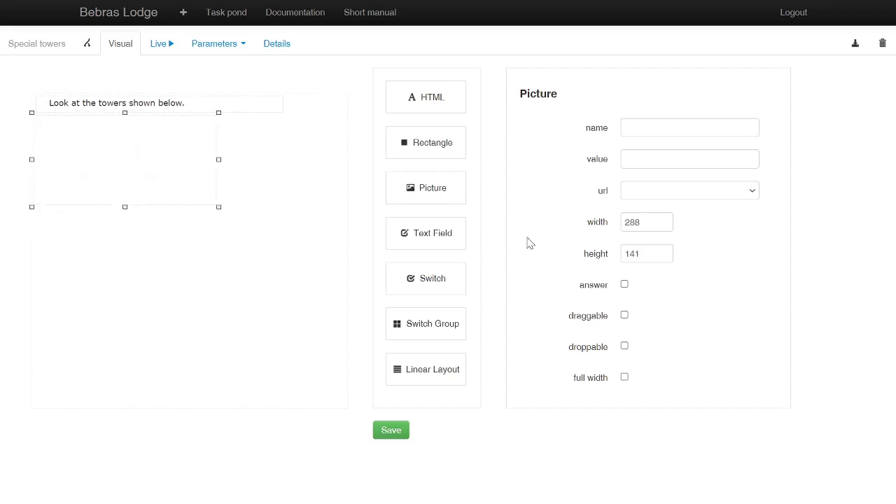
click(653, 201)
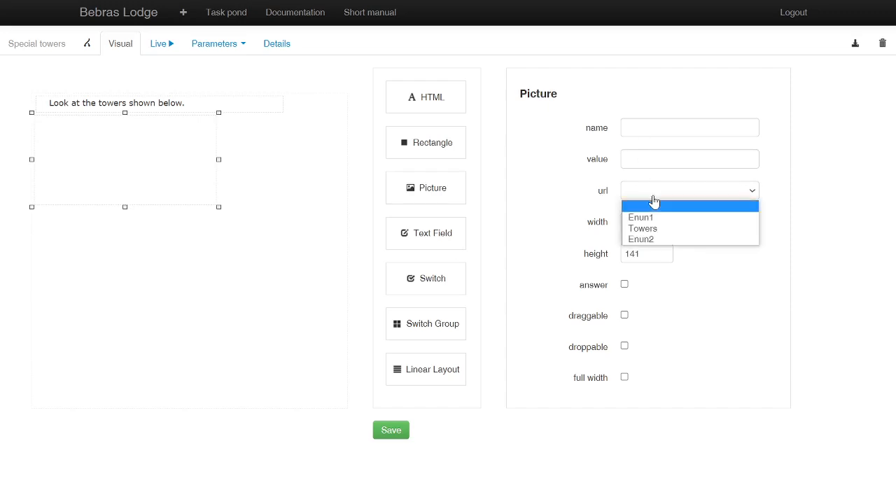
click(647, 234)
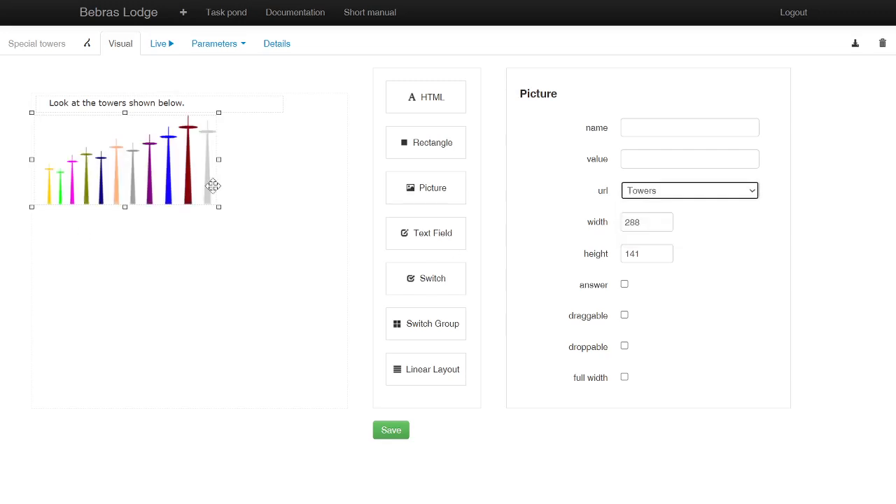
drag(219, 206, 306, 270)
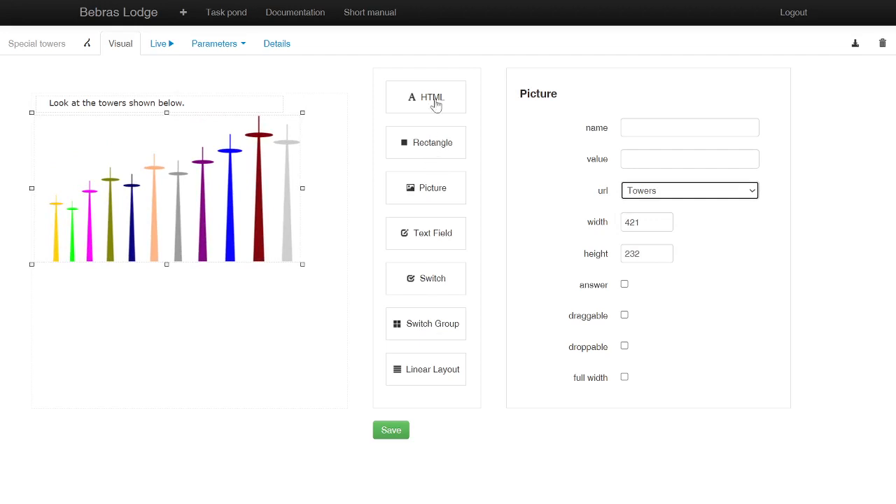
Step: Add an HTML component about 419 by 198 below the towers picture, with its content set to Enun2
drag(438, 99, 300, 388)
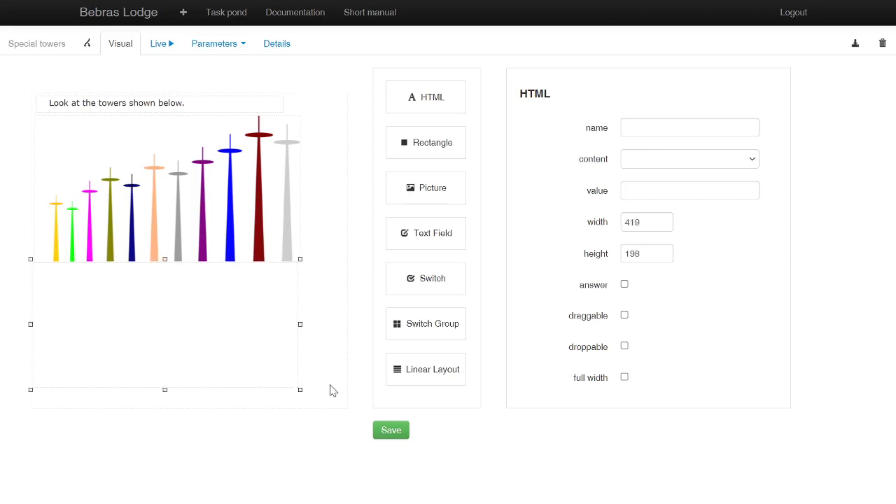
click(650, 164)
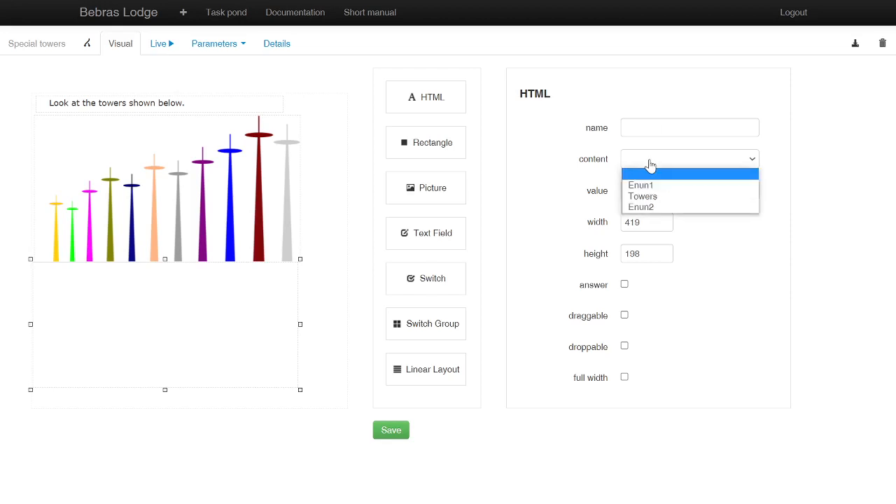
click(645, 206)
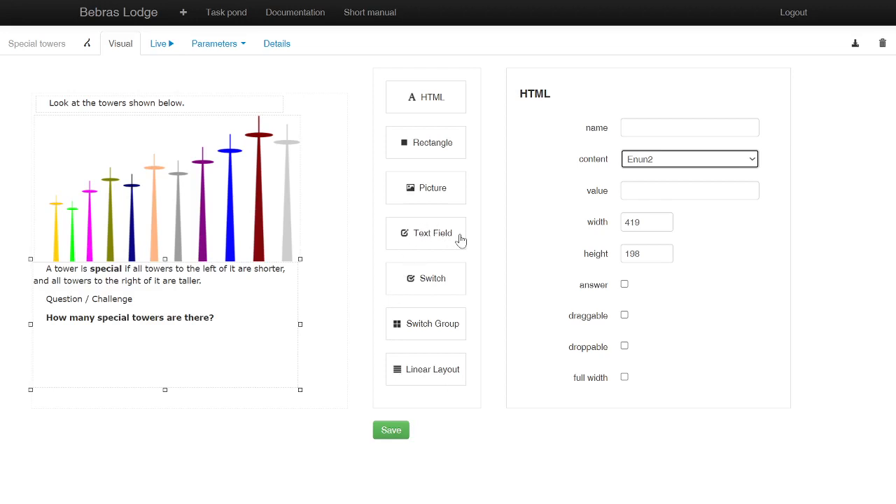
Step: Place a Text Field beside the question "How many special towers are there?" and name it inputans
drag(445, 240, 280, 315)
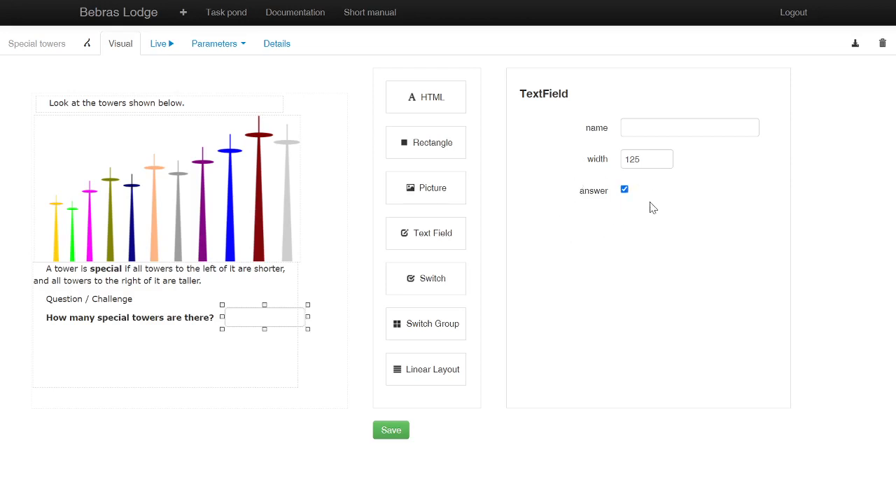
click(658, 127)
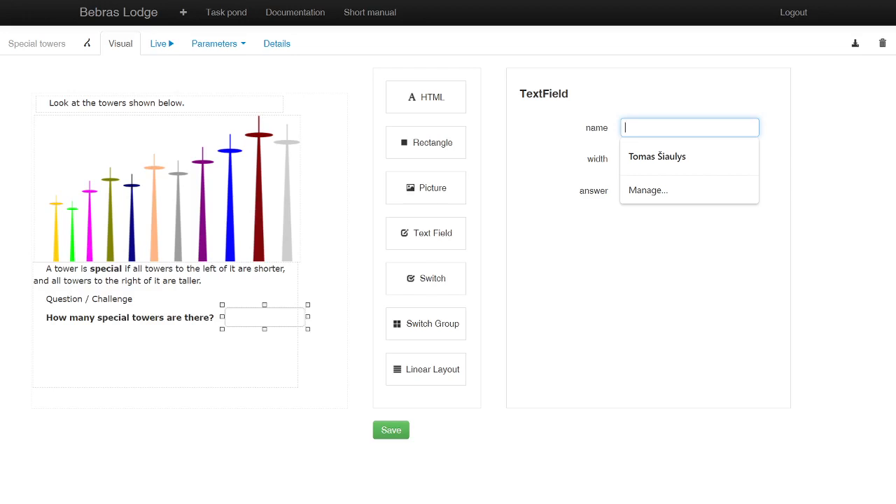
text(inputans)
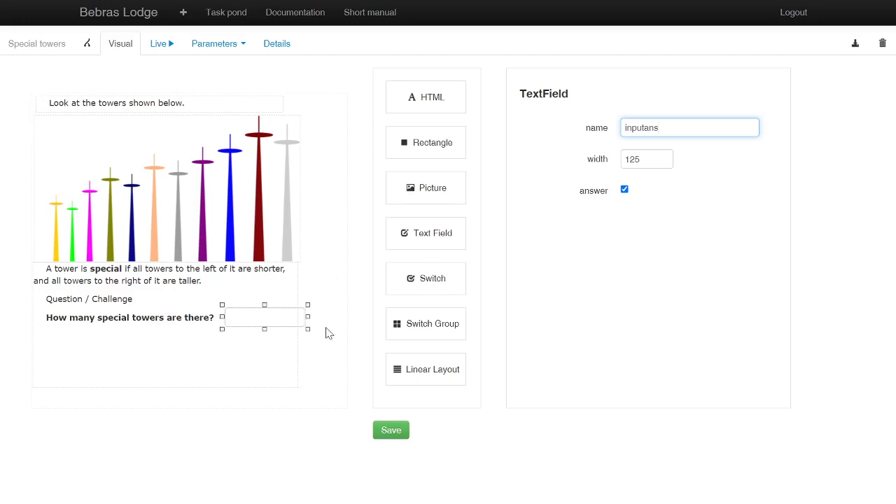
Step: Run the task live, enter 3 in the text field, add it as an accepted answer and check it
click(159, 45)
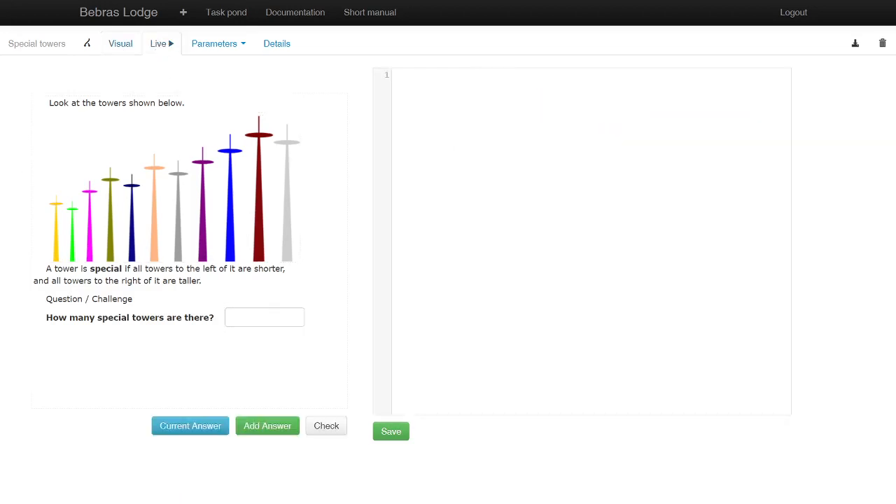
click(264, 317)
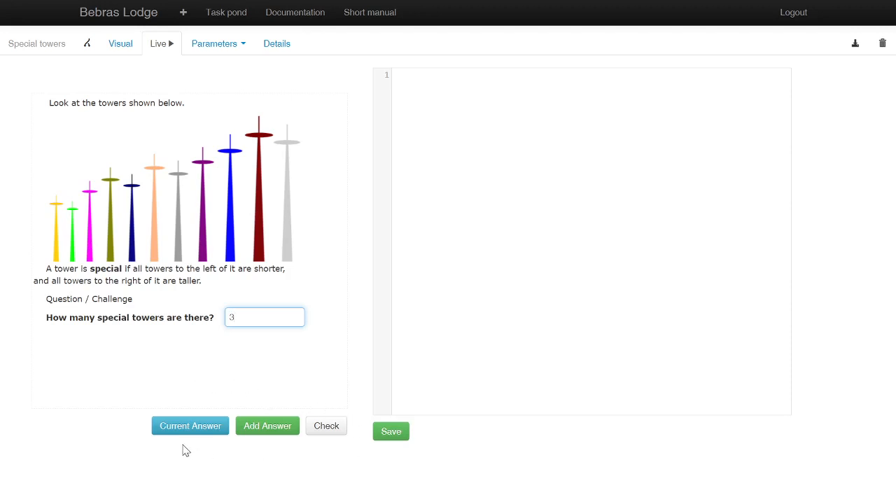
click(267, 431)
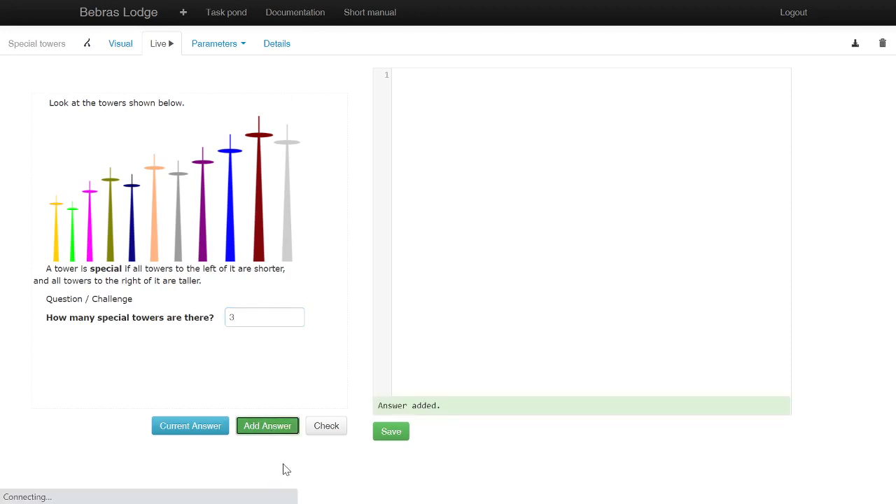
click(321, 426)
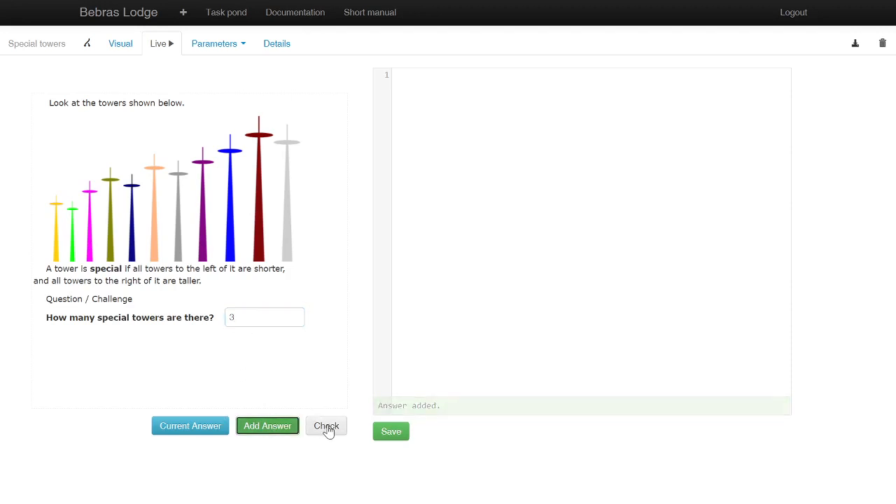
Step: Replace the entered response with 5 in the live task and check it
click(237, 317)
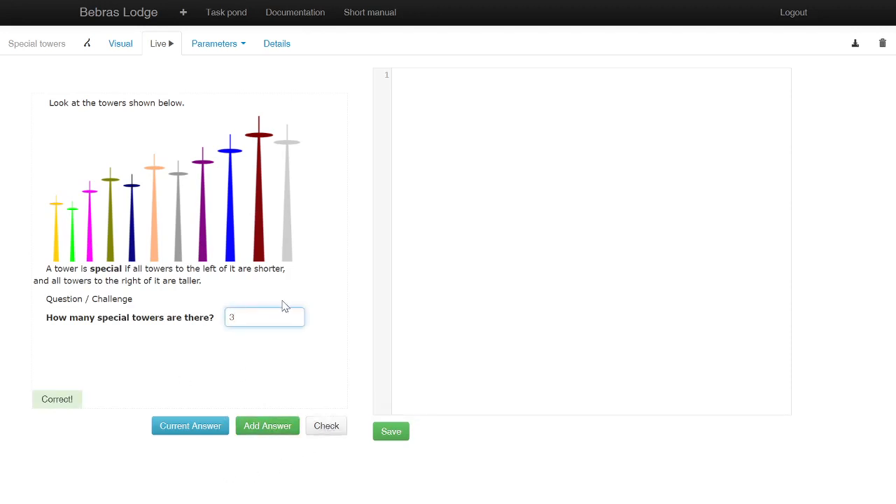
key(BackSpace)
text(5)
click(321, 426)
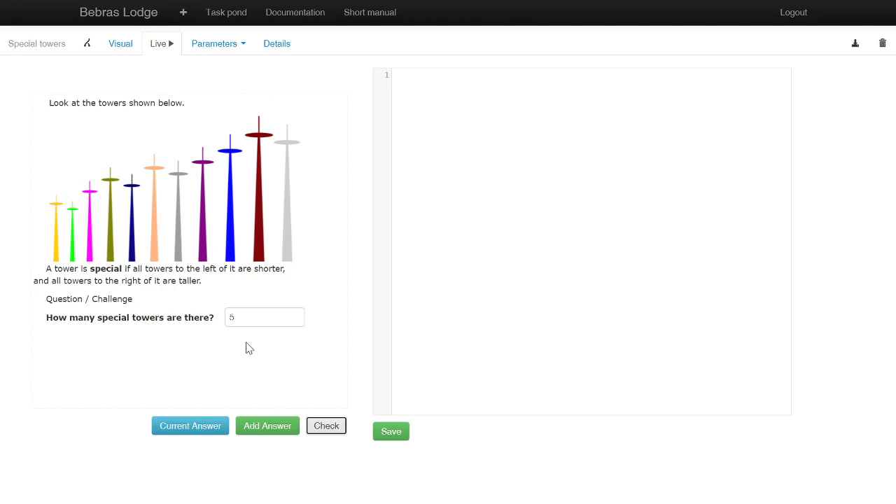
Step: Review the answer text field's properties, and display the live task's current answer both with the field empty and with 1 entered
click(123, 50)
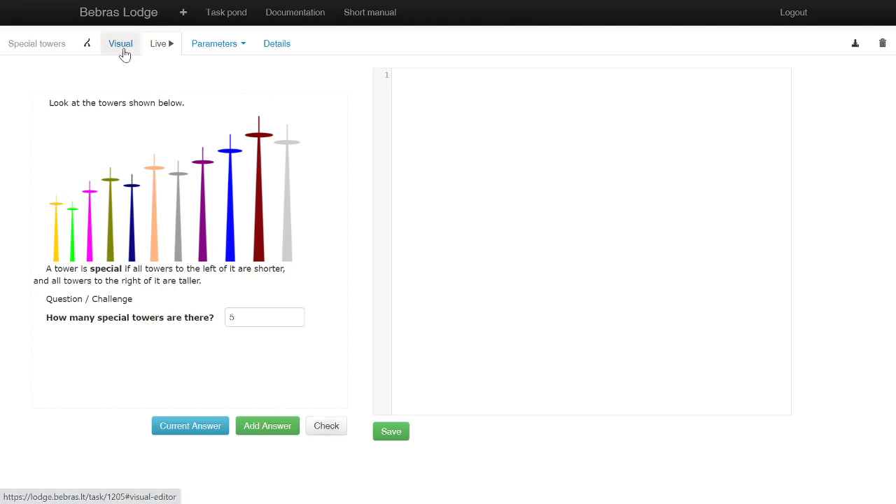
click(275, 319)
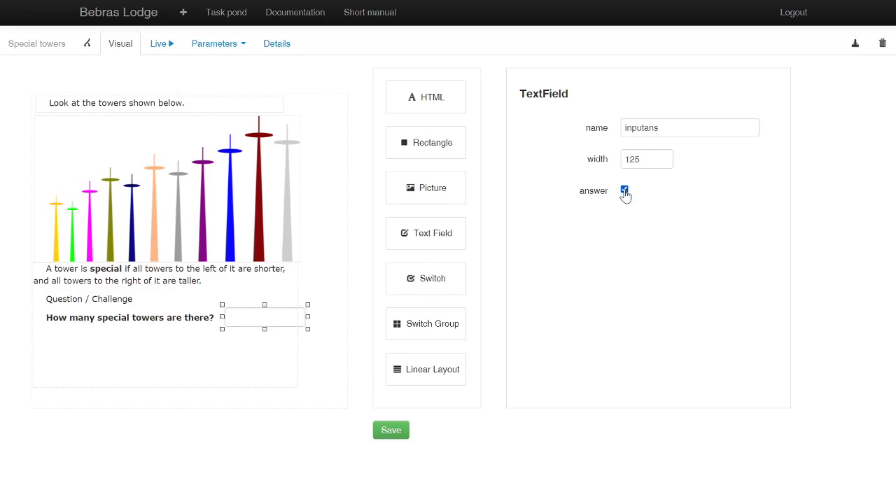
click(156, 46)
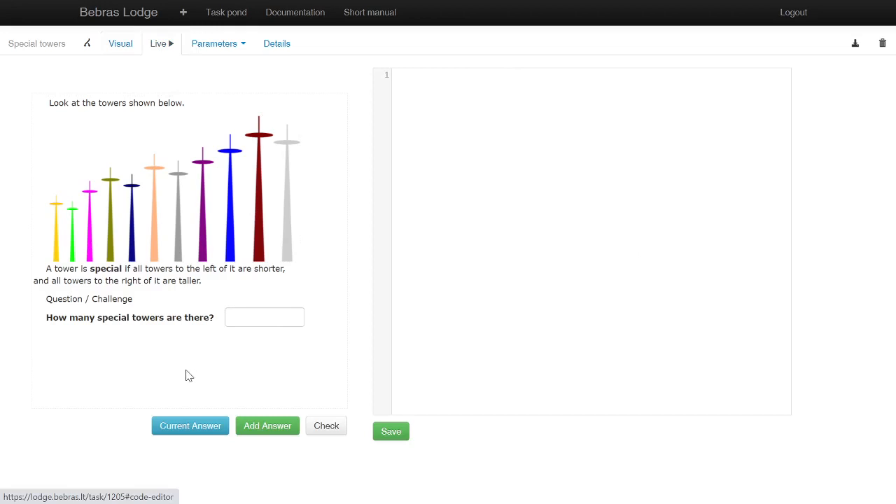
click(208, 429)
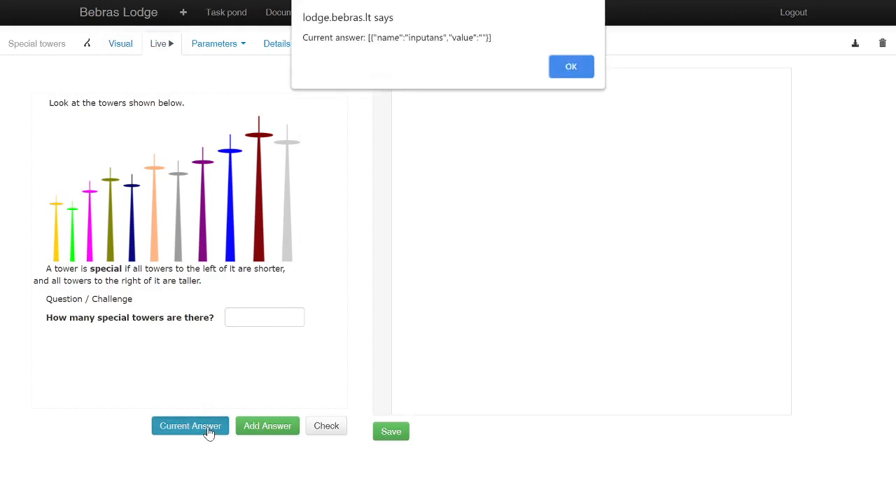
click(568, 69)
click(264, 317)
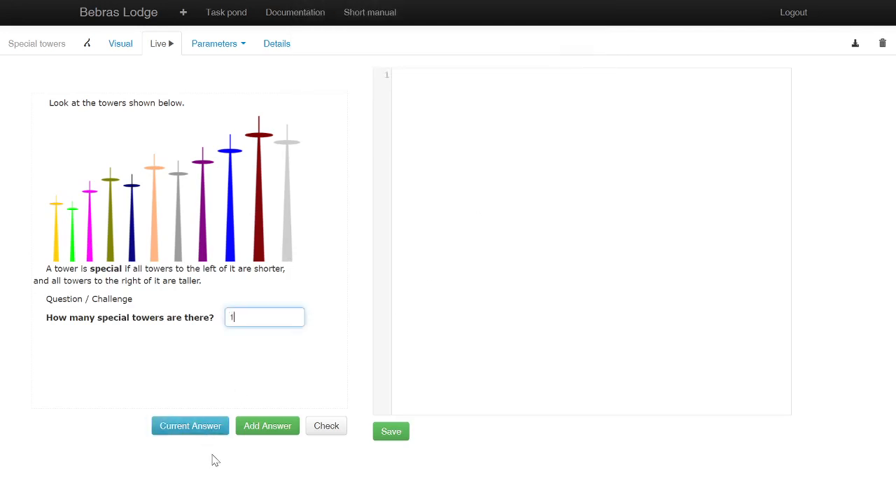
click(206, 434)
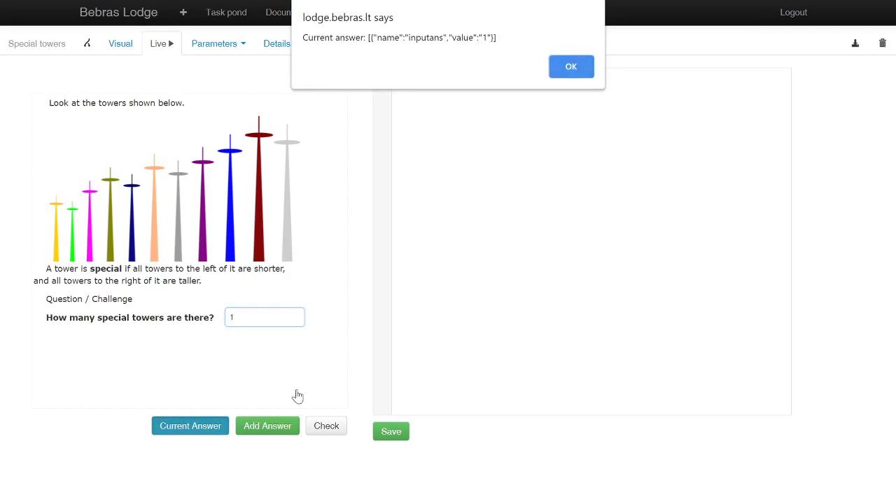
Step: Turn off the answer option of the inputans text field
click(581, 72)
click(119, 45)
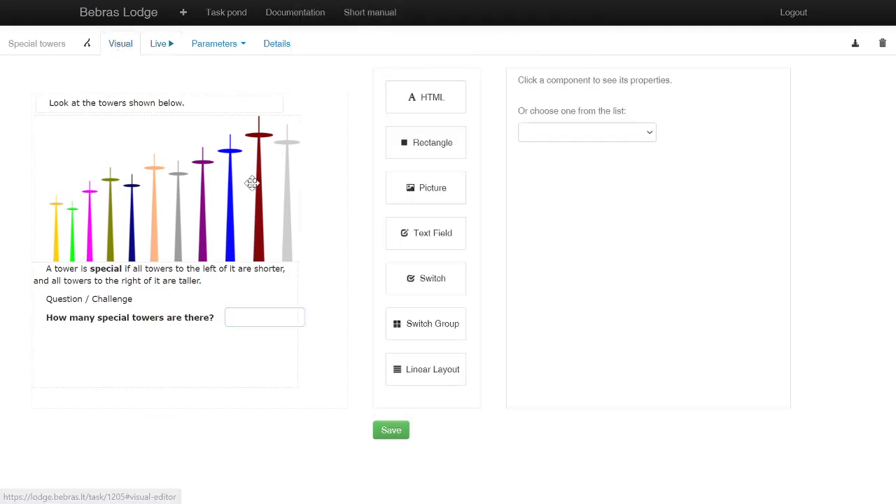
click(247, 317)
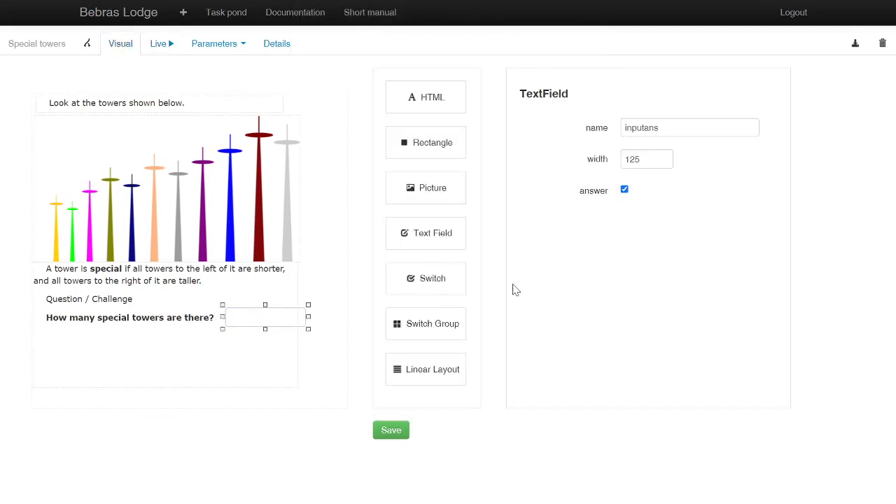
click(625, 192)
Step: Run the task live, enter 3 in the text field and display the current answer
click(159, 52)
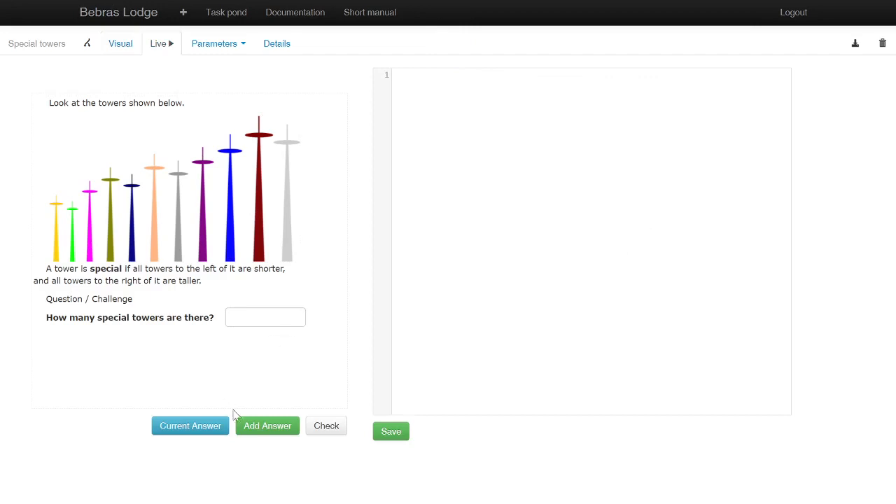
click(260, 318)
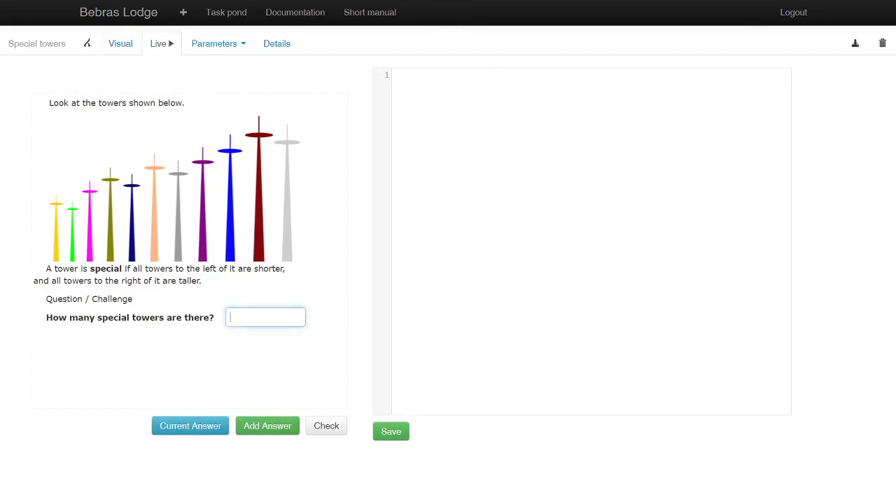
text(3)
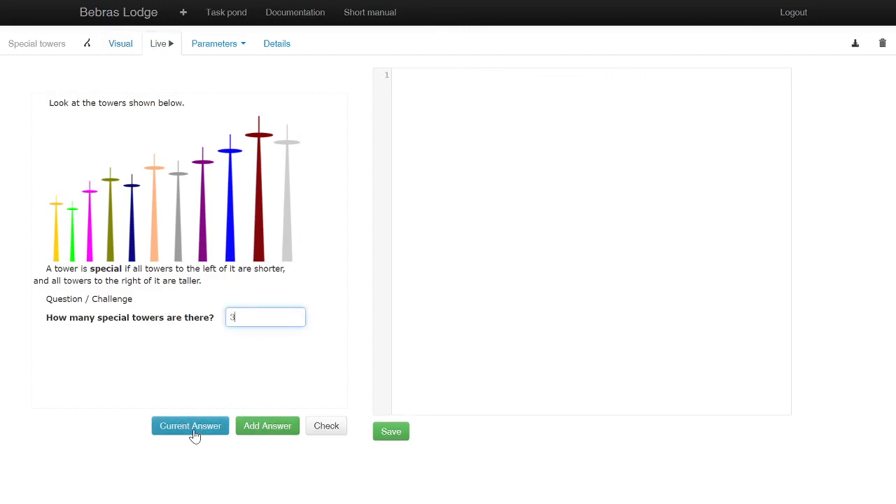
click(194, 431)
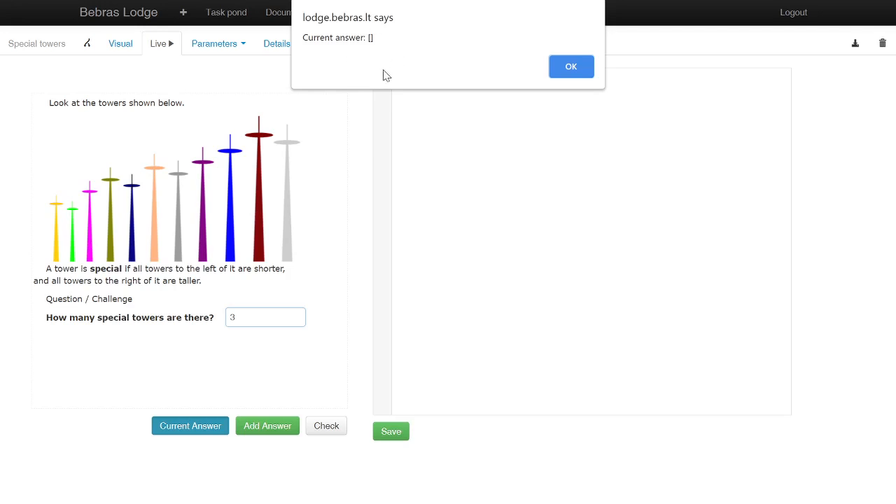
click(576, 68)
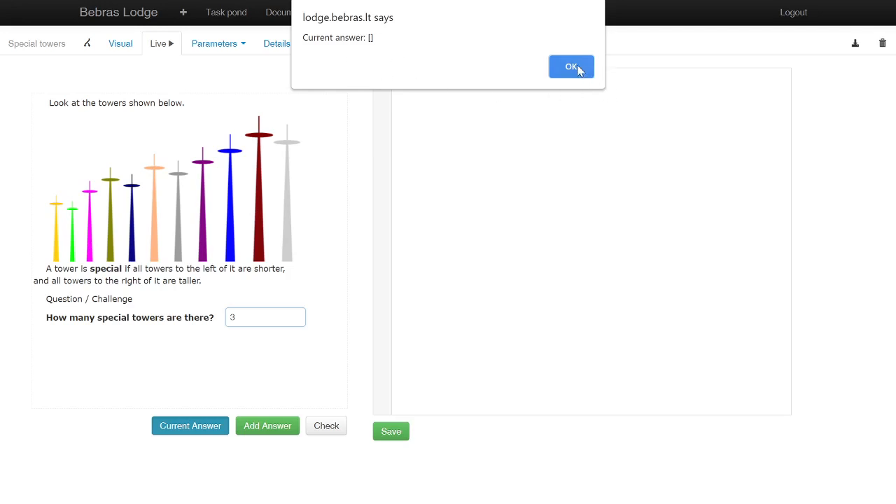
Step: Re-enable the answer option of the inputans text field and save the task
click(120, 44)
click(229, 316)
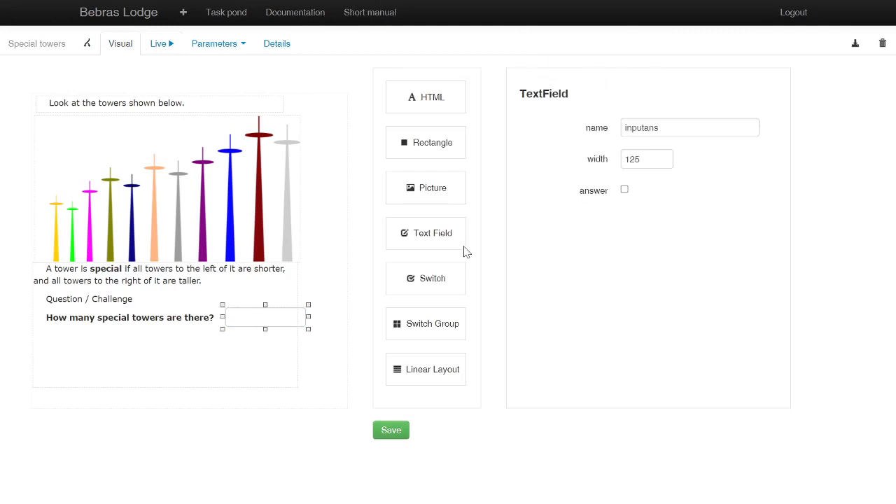
click(625, 189)
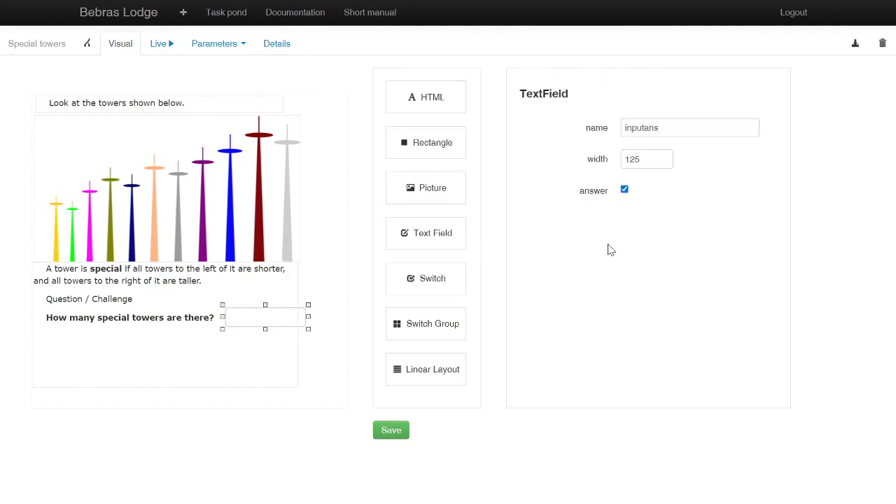
click(383, 431)
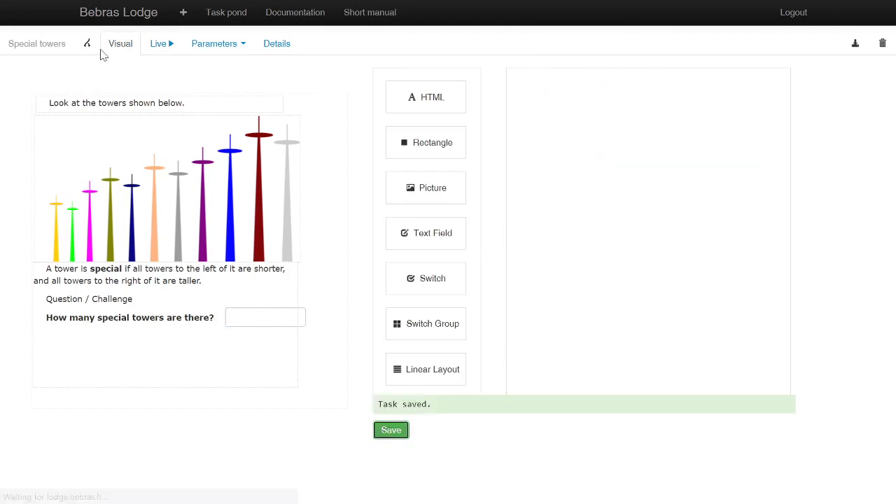
Step: Open the sample task 2013-SK-14 - Creatures from the Codeless samples directory under Examples & templates
click(124, 13)
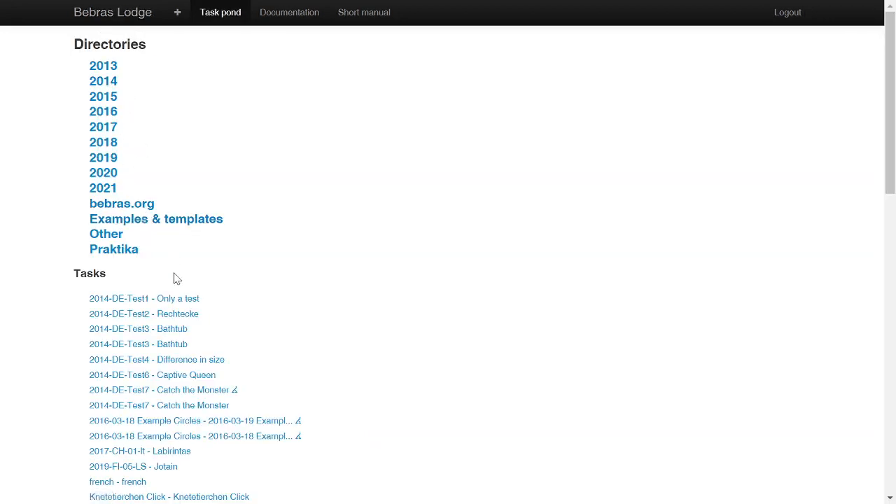
click(162, 231)
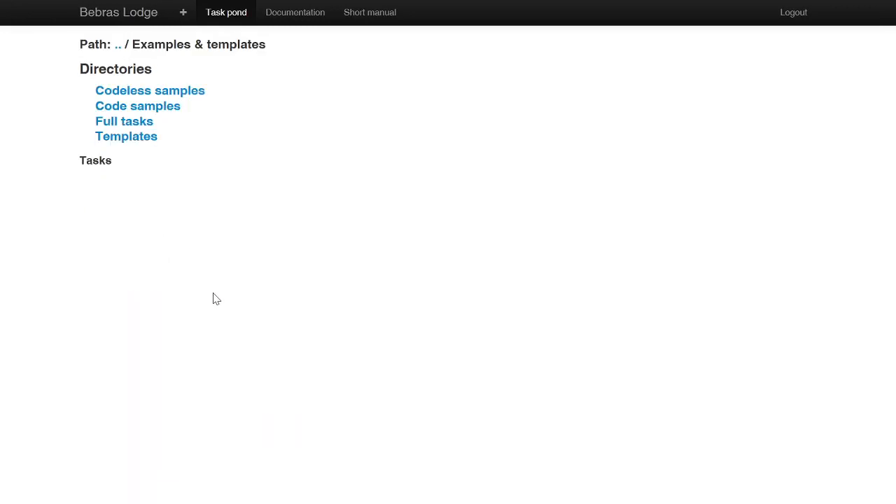
click(175, 98)
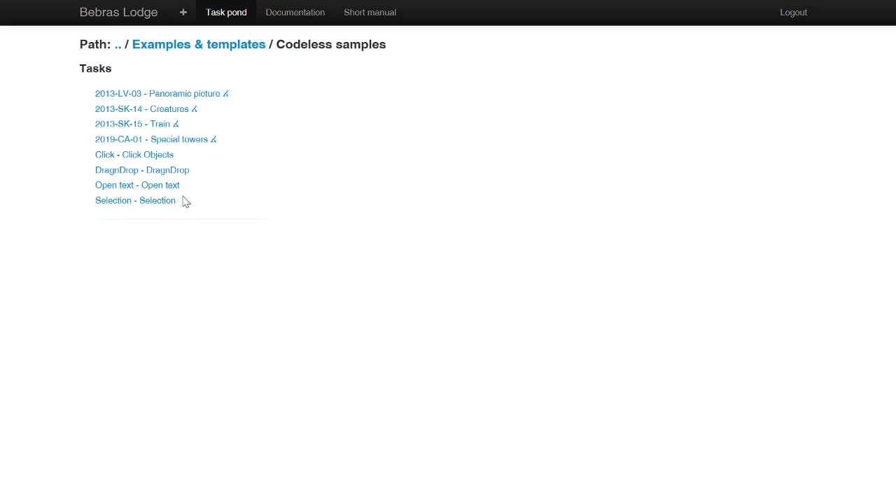
click(166, 112)
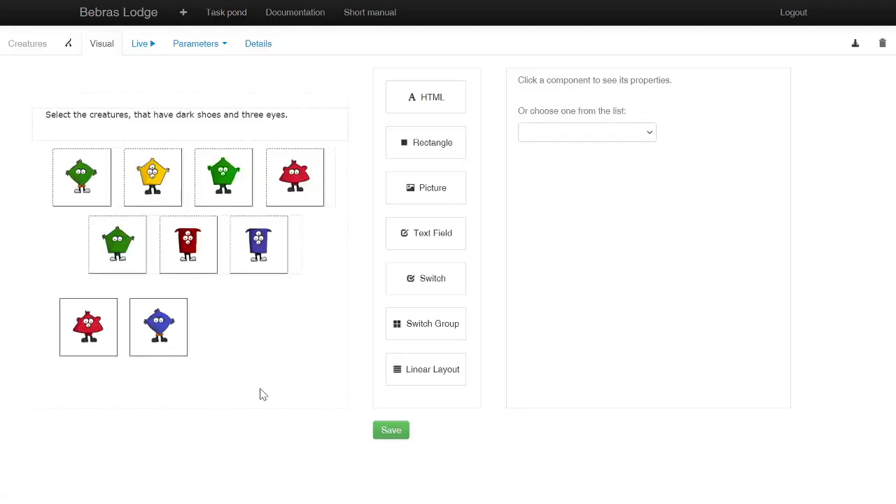
Step: Inspect the two creature switches in the lowest row, and try selecting the dark red creature in the live task
click(161, 327)
click(89, 330)
click(236, 342)
click(143, 49)
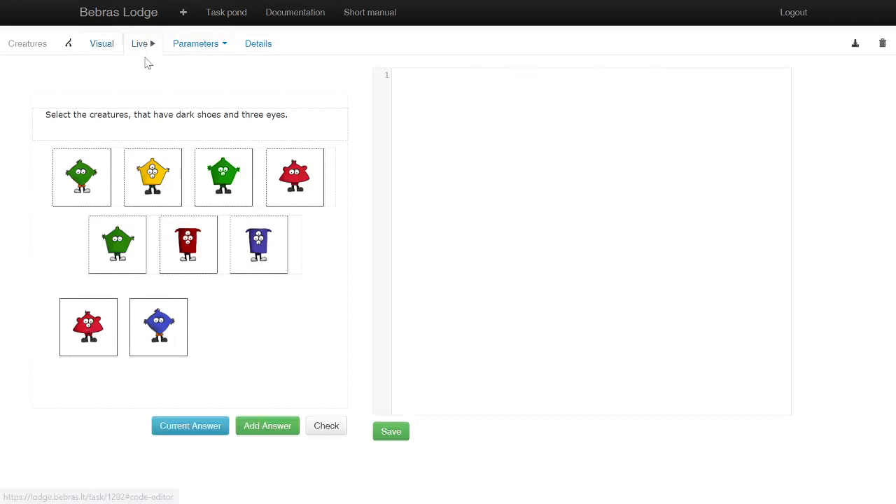
click(190, 264)
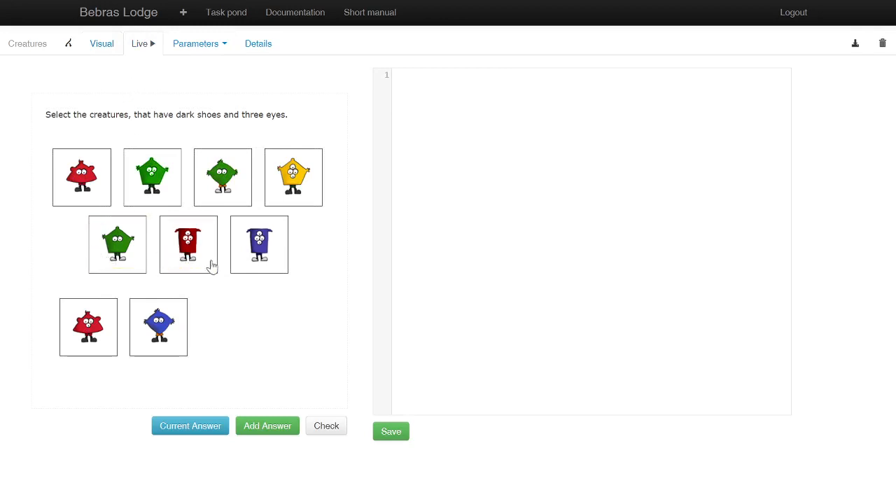
Step: Place a new Switch beside the blue creature and copy that creature's on-background colour #FFEB85 to it
click(103, 46)
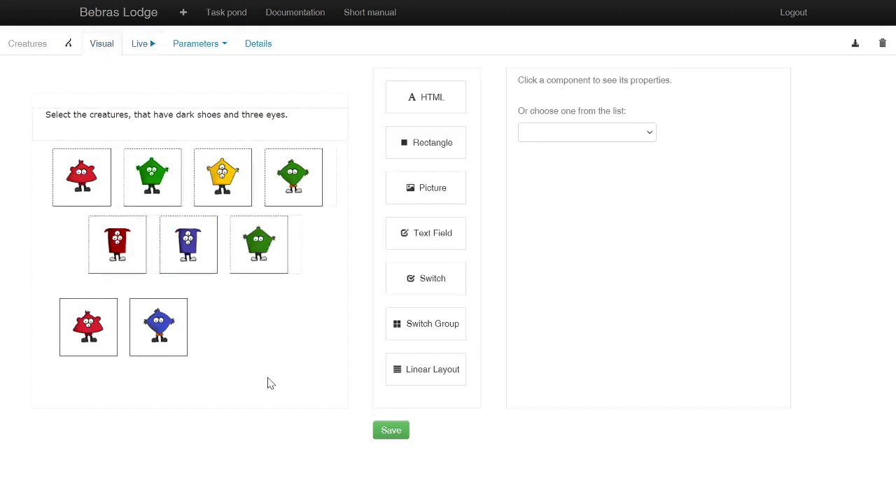
drag(441, 283, 231, 336)
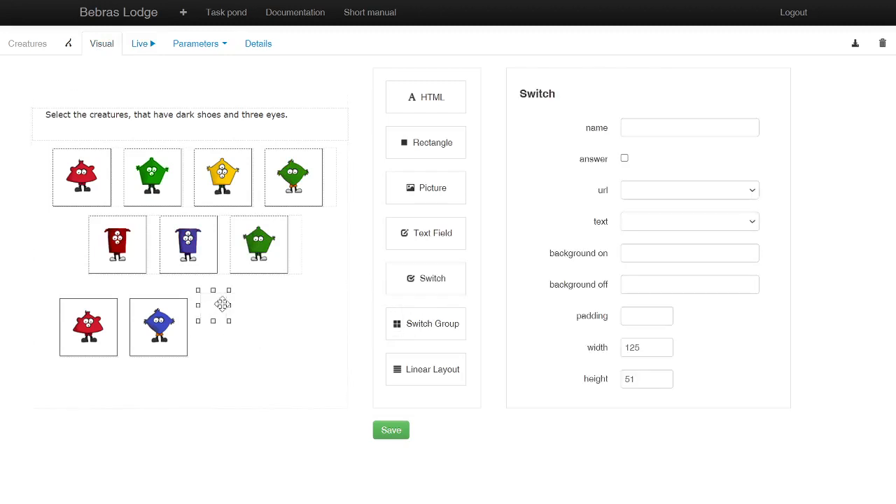
click(185, 323)
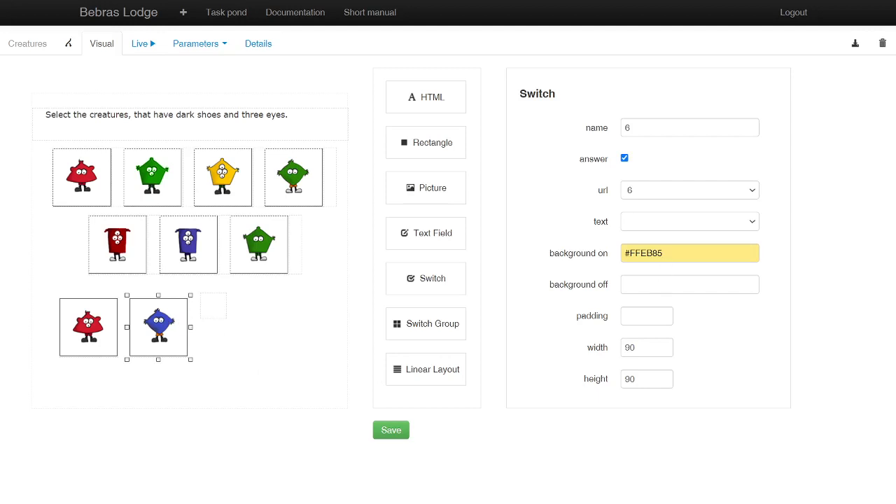
click(599, 260)
key(ctrl+c)
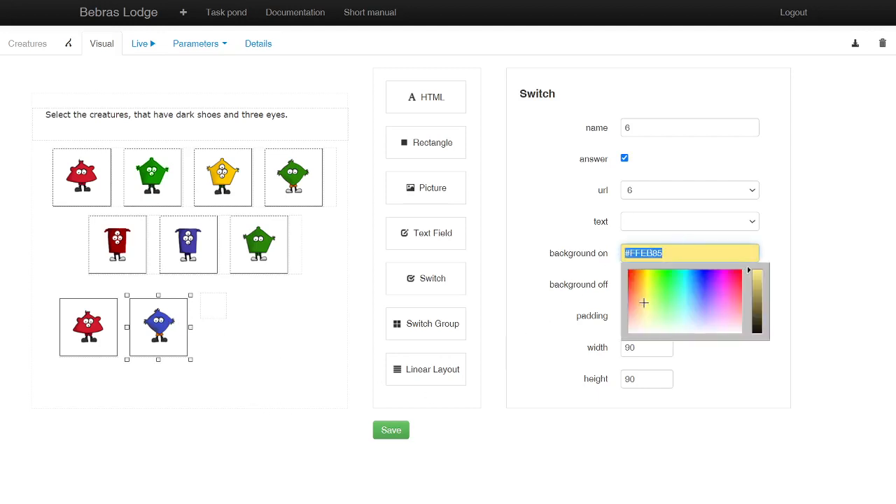
click(276, 335)
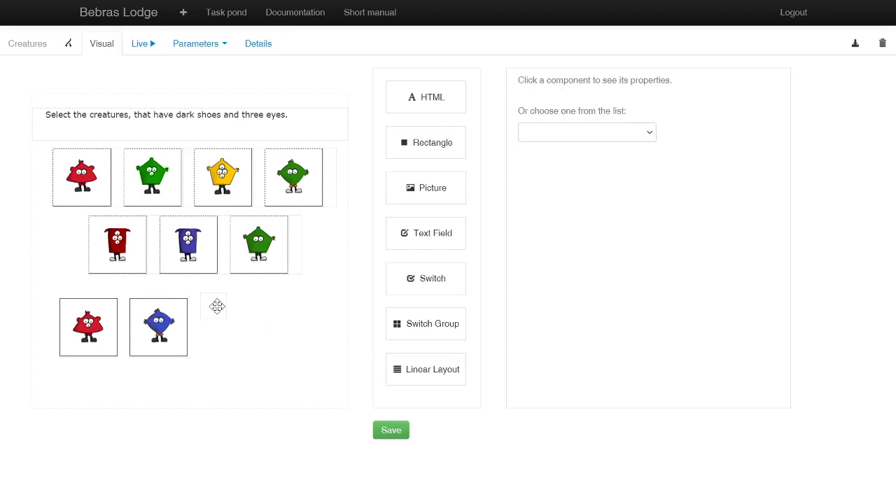
click(216, 304)
drag(216, 304, 226, 319)
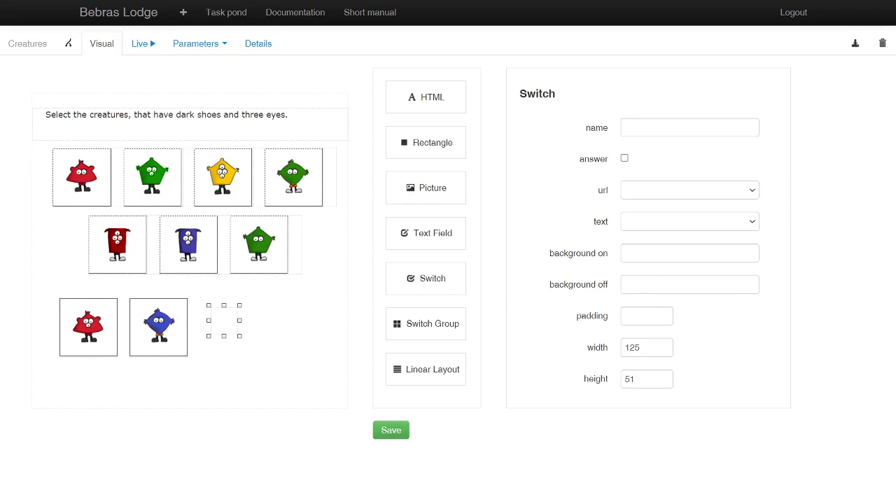
click(640, 253)
key(ctrl+v)
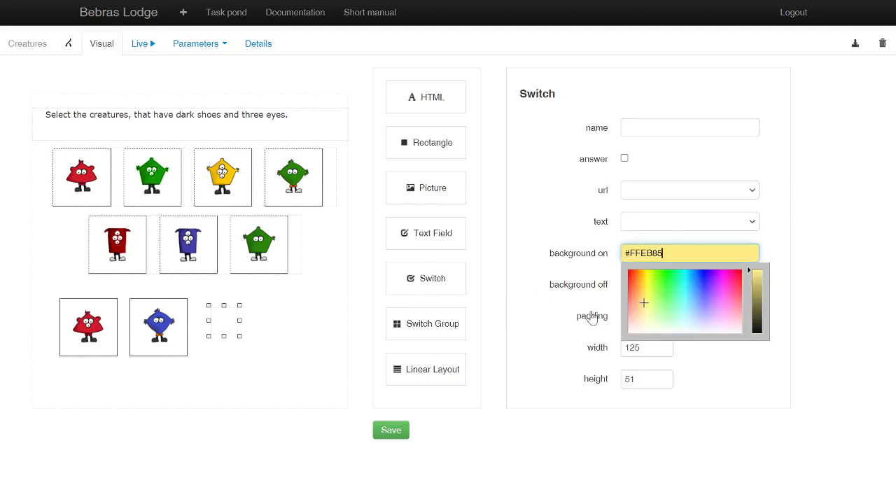
Step: Name the new switch 7 and assign picture 7 as its url
click(623, 130)
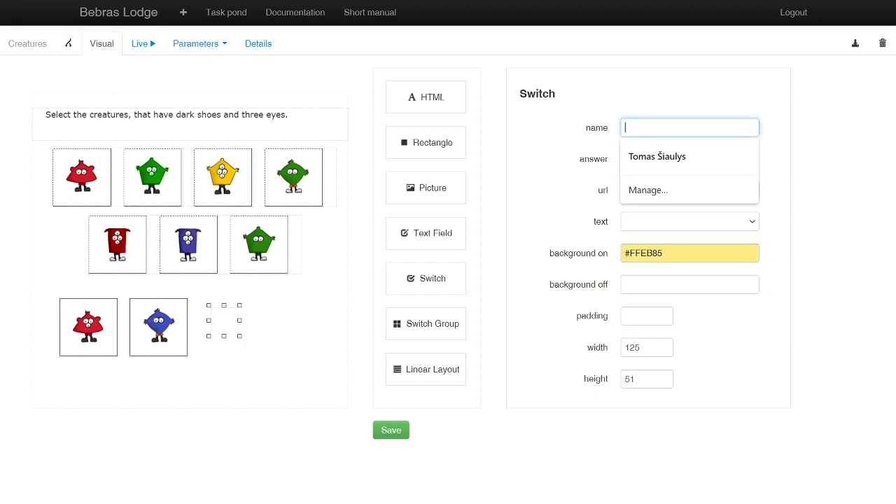
text(7)
click(657, 194)
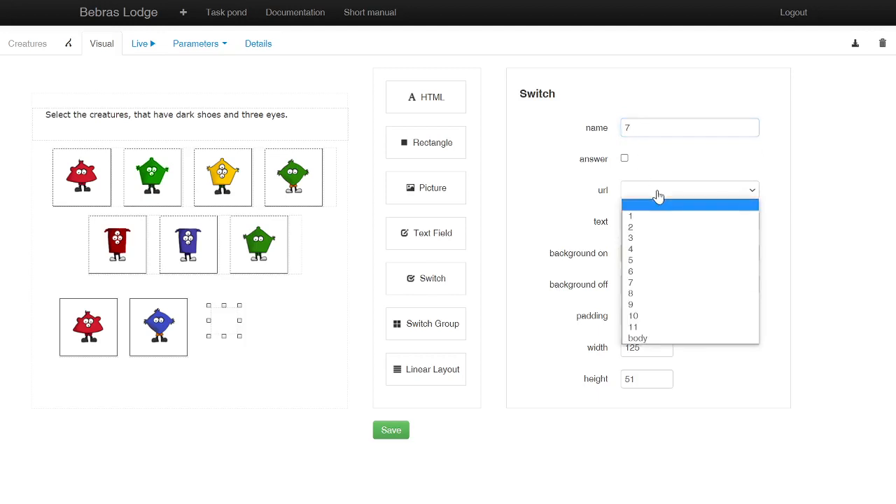
click(639, 283)
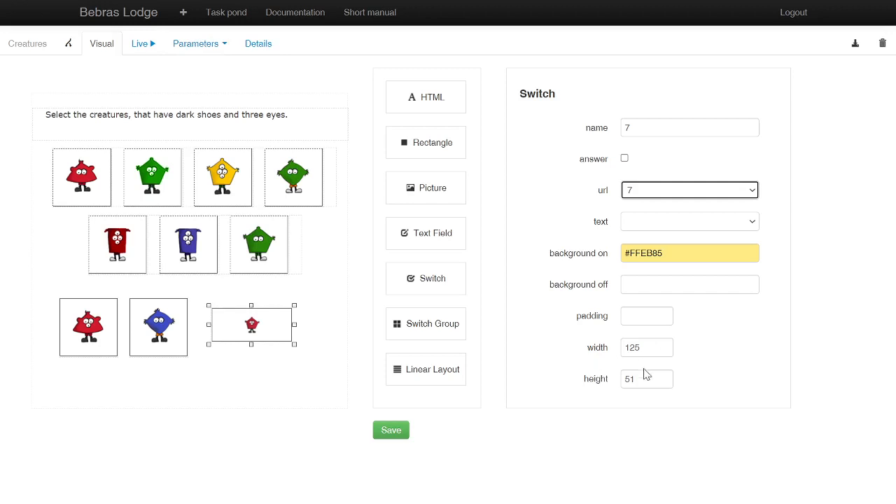
Step: Set switch 7 to 90 wide and 90 high, and align it with the other creatures in the lowest row
double_click(633, 347)
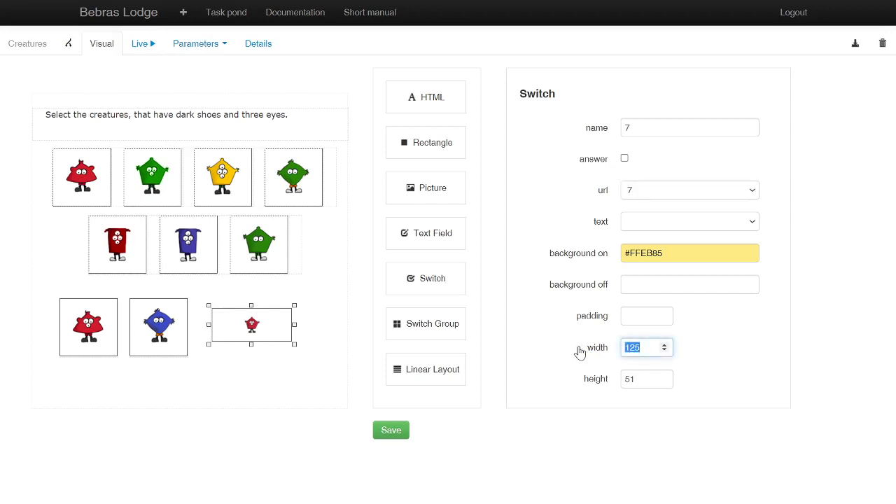
text(90)
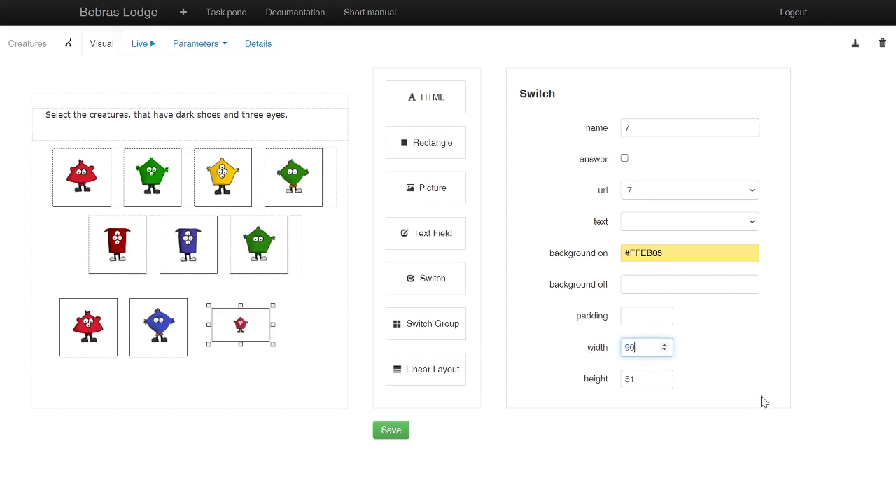
double_click(626, 378)
text(90)
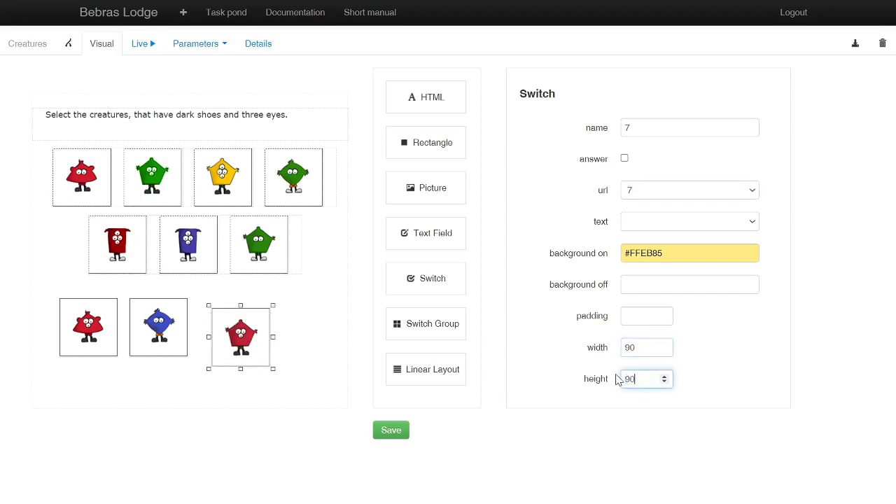
drag(242, 336, 234, 327)
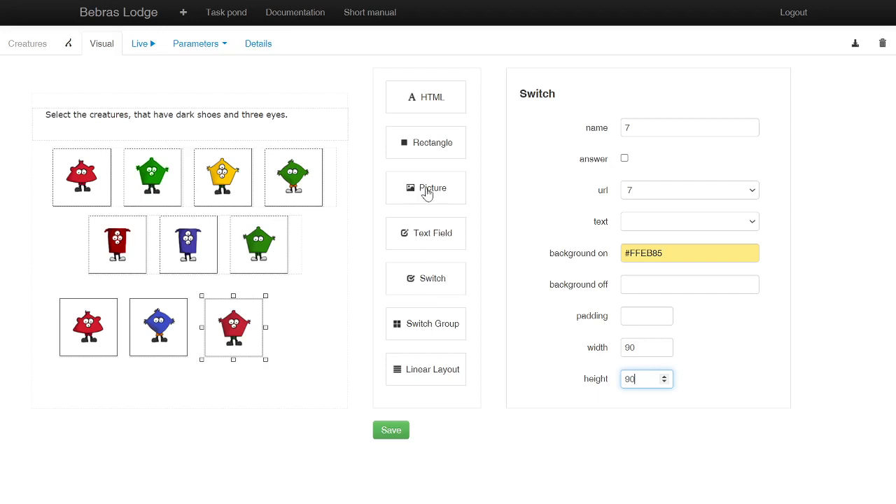
Step: Place another Switch beside switch 7, name it 8 and assign picture 8 as its url
drag(440, 280, 308, 312)
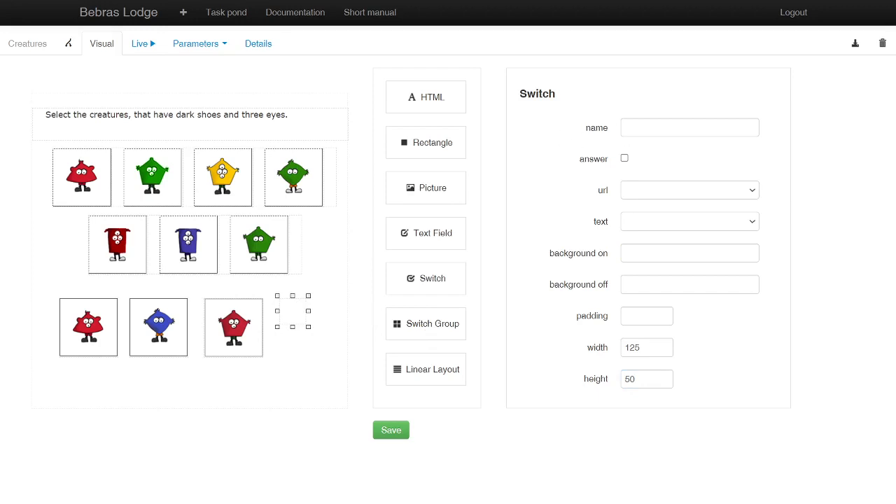
click(662, 128)
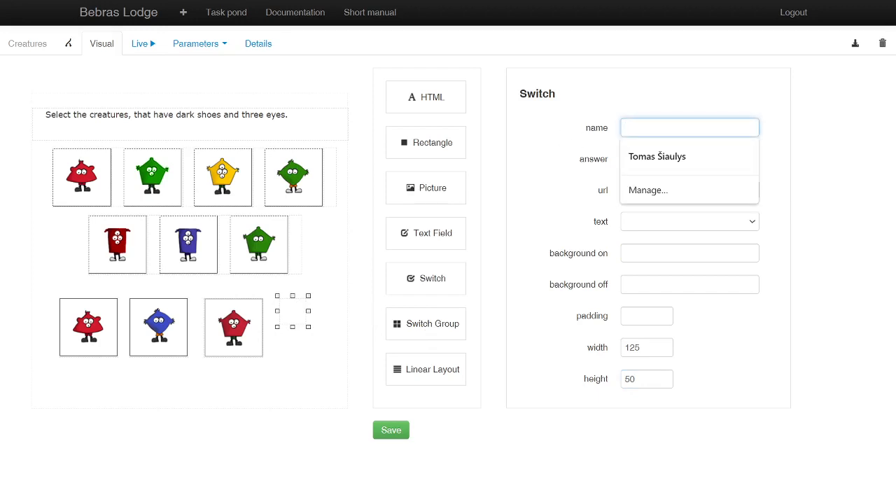
text(8)
click(657, 191)
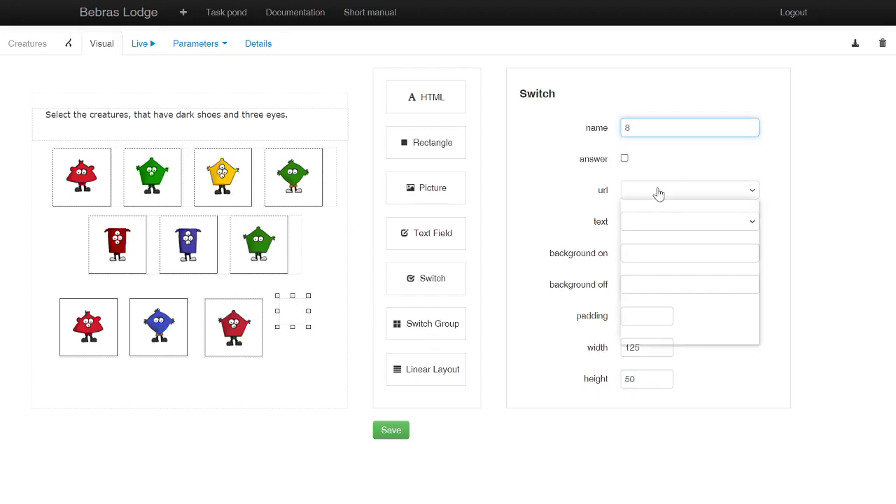
click(638, 294)
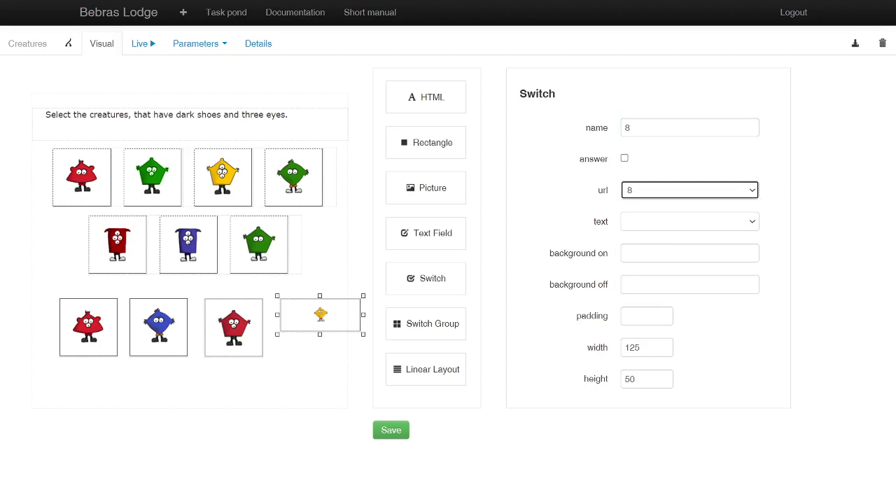
Step: Give switch 8 the on-background colour #FFEB85 and make it 90 wide and 90 high
click(651, 252)
click(644, 294)
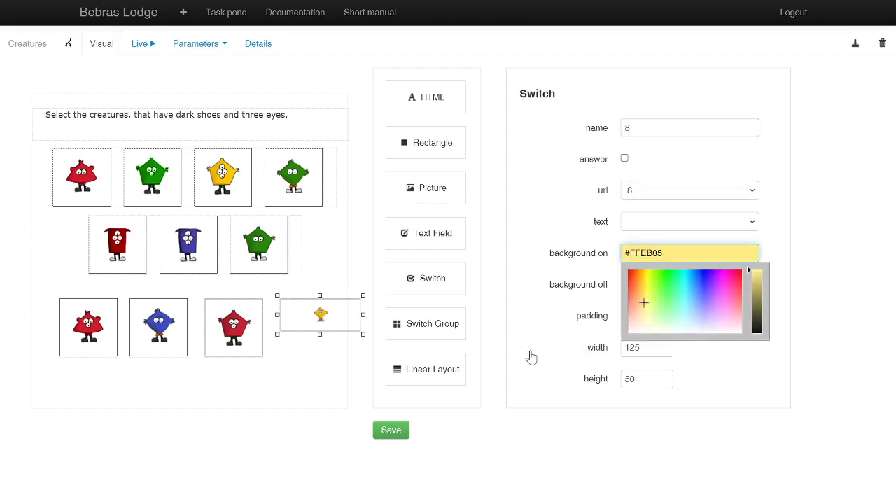
click(514, 357)
click(582, 345)
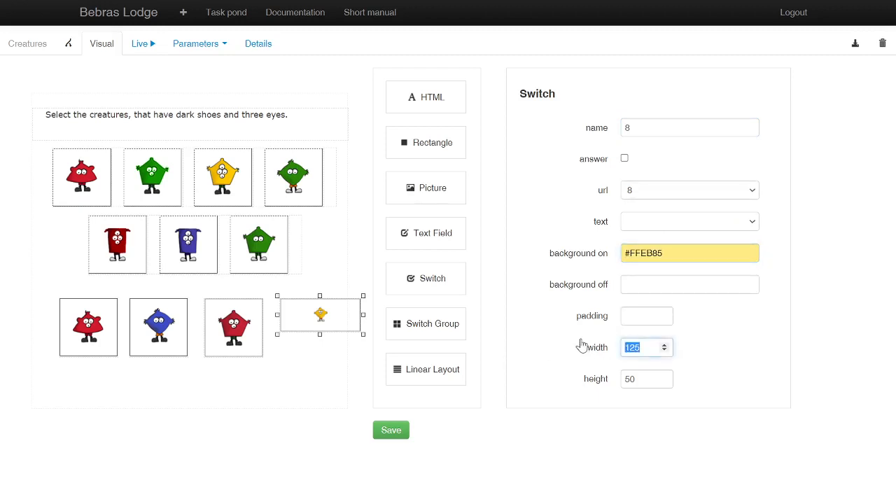
text(90)
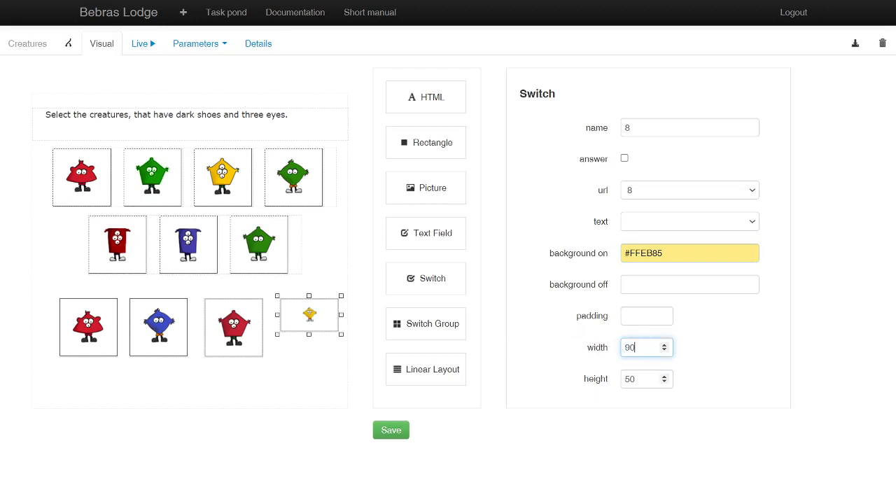
click(596, 382)
text(90)
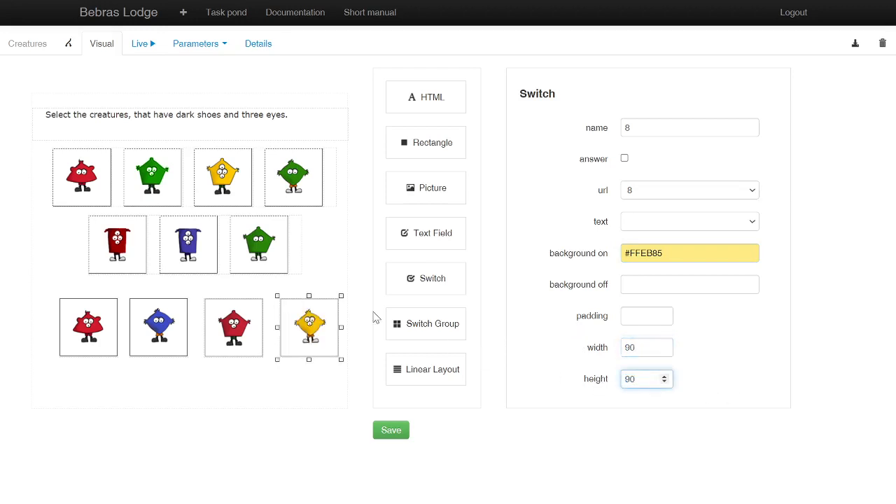
Step: Nudge switch 8 and the red creature switch 2 slightly to the left, keeping them level with the lowest row
drag(310, 322, 312, 322)
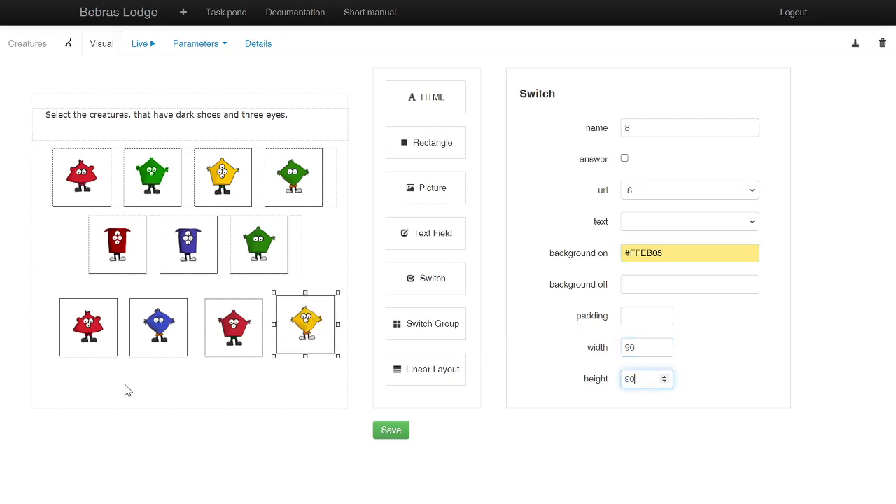
drag(87, 326, 84, 326)
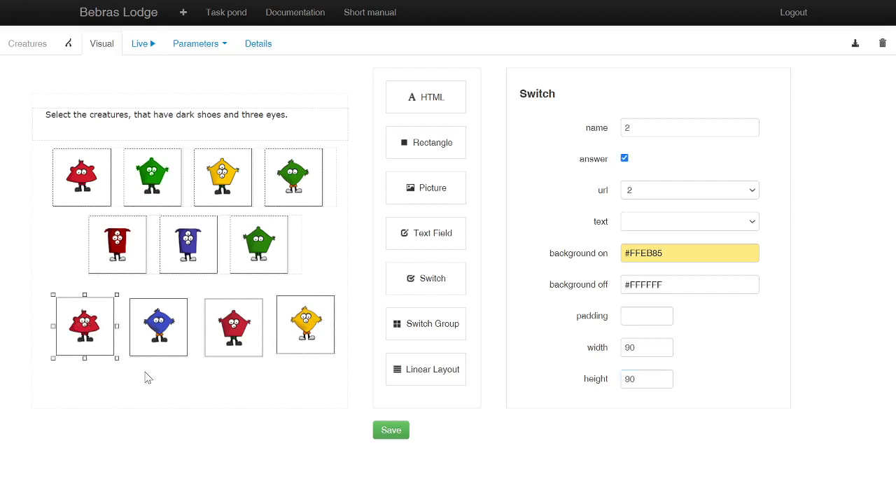
click(305, 325)
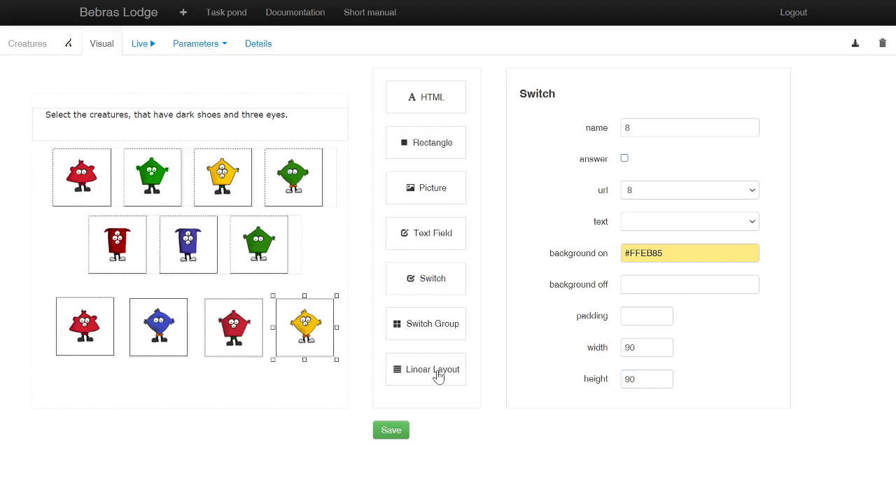
Step: Place a Linear Layout below the lowest creature row and add switch 2 as its first contained component
drag(439, 376, 70, 369)
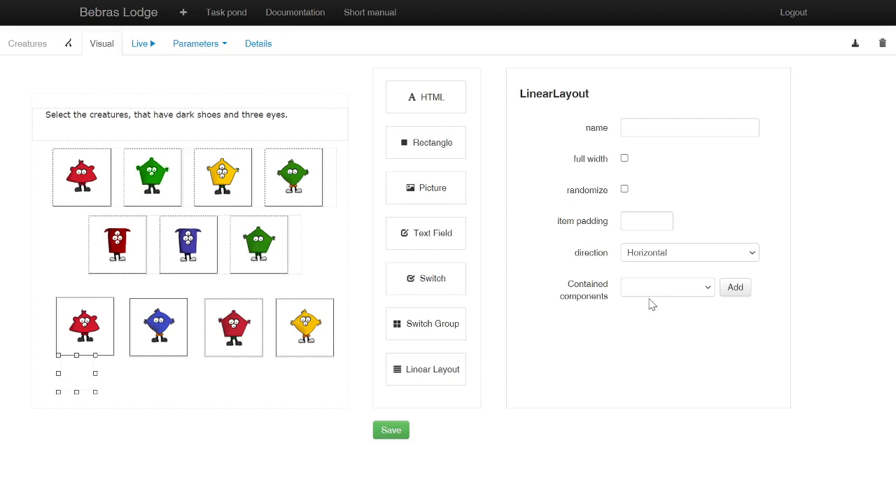
click(708, 290)
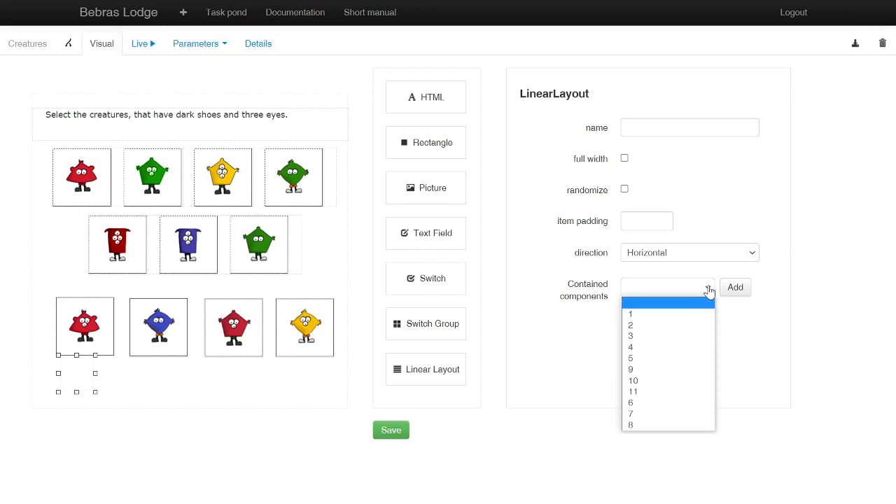
click(639, 326)
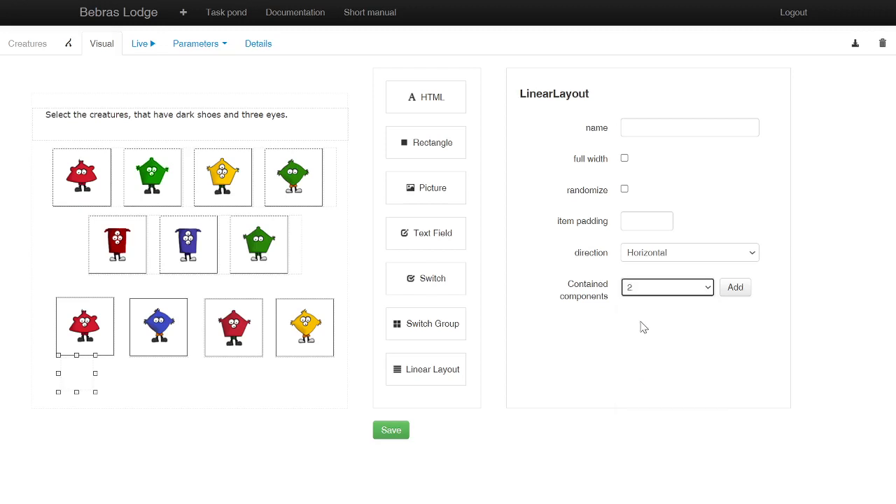
click(735, 288)
Step: Add switches 6, 7 and 8 to the new Linear Layout and move it up beneath the second creature row
click(691, 306)
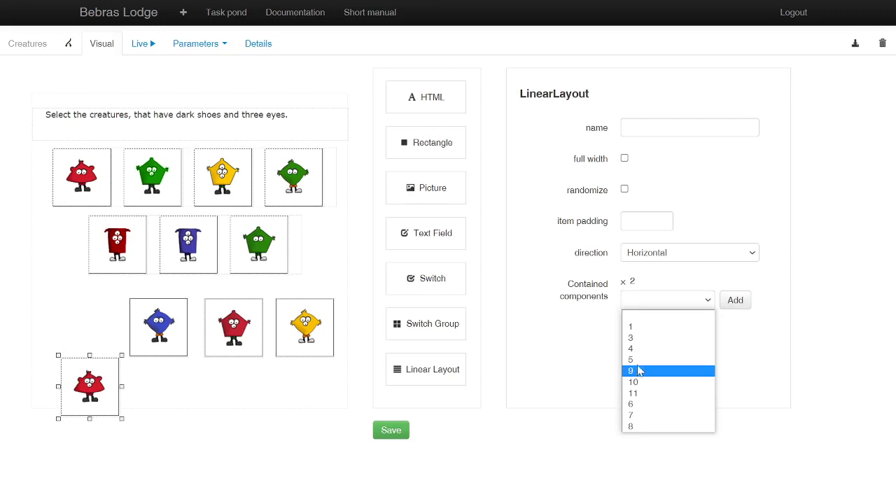
click(636, 404)
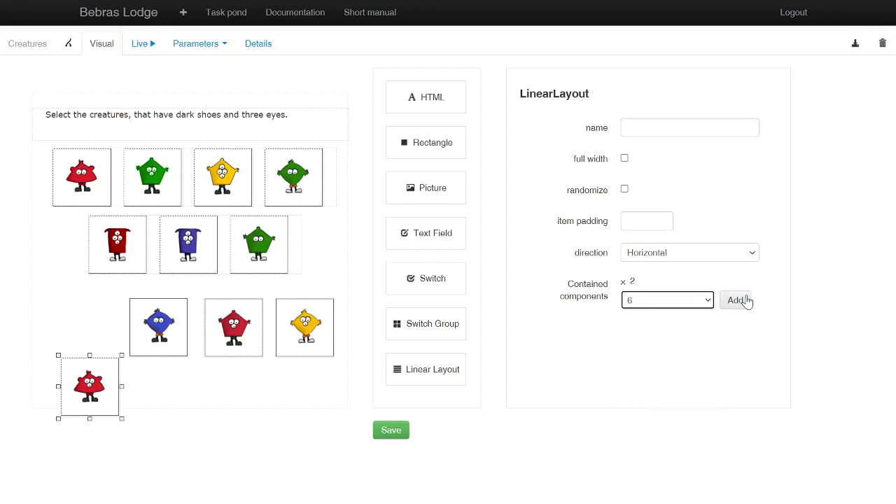
click(736, 299)
click(686, 312)
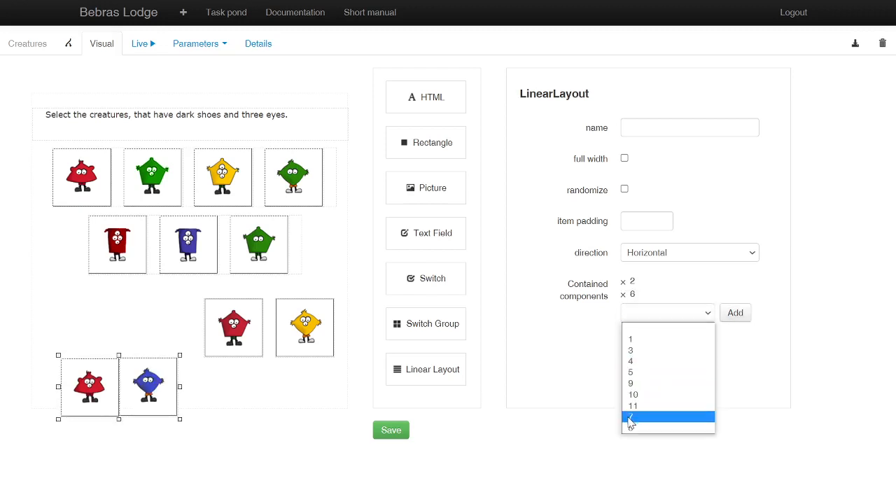
click(630, 418)
click(735, 313)
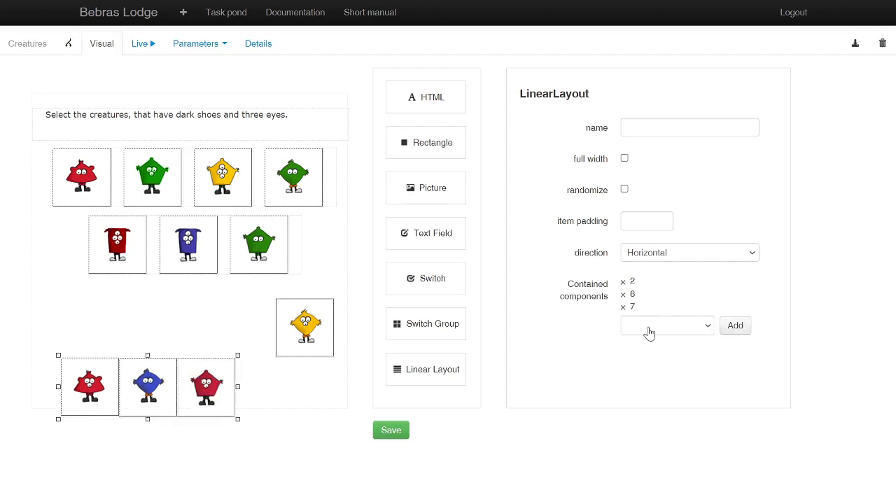
click(650, 333)
click(639, 427)
click(734, 326)
drag(205, 360, 199, 295)
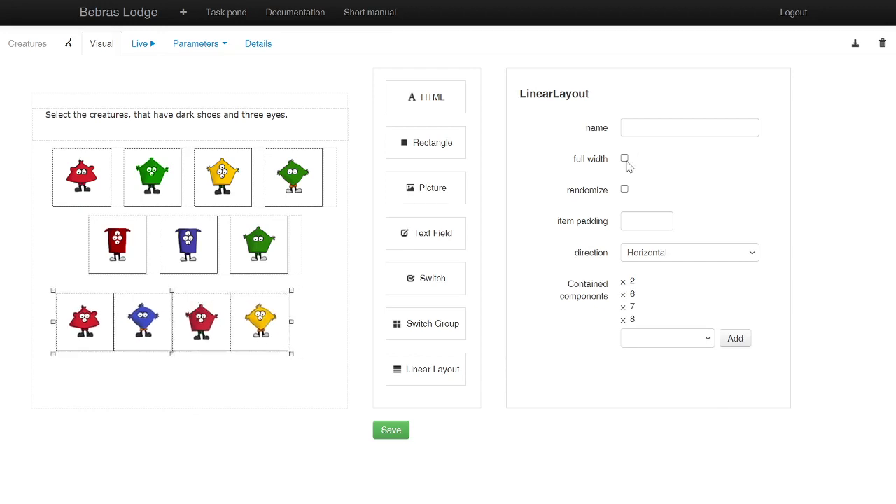
Step: Set the new layout's item padding to 17 and shift it slightly to centre it under the other rows
click(665, 221)
click(665, 221)
click(664, 221)
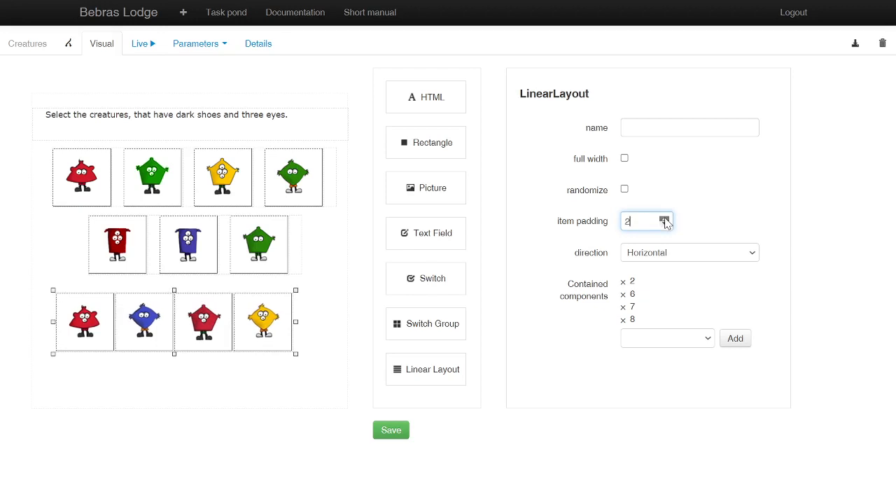
click(665, 222)
double_click(665, 221)
double_click(664, 221)
double_click(665, 221)
double_click(664, 221)
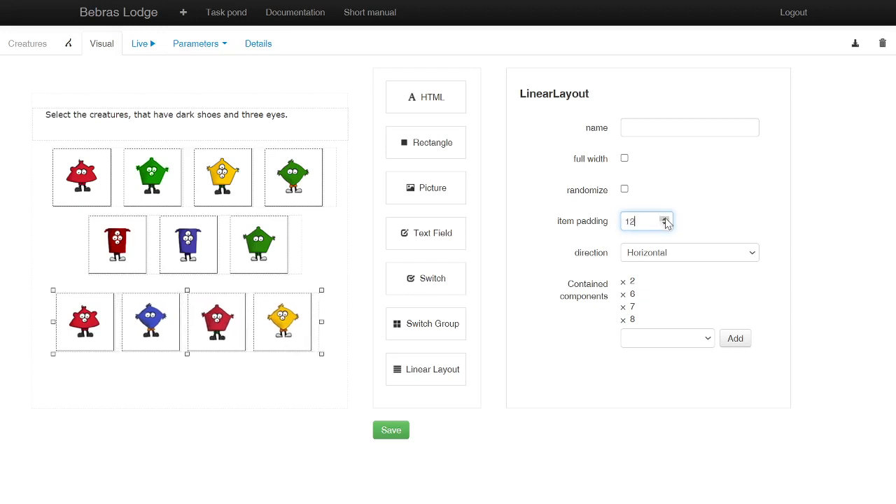
click(664, 221)
click(665, 221)
click(665, 221)
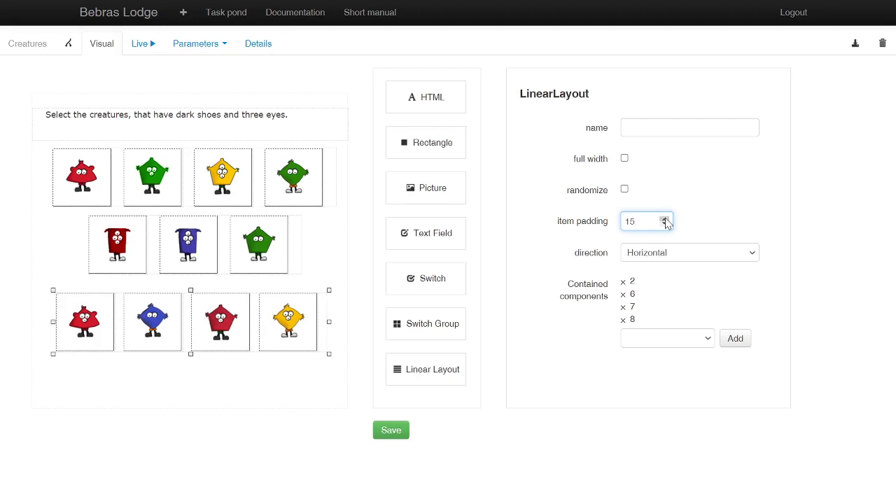
click(664, 221)
click(665, 222)
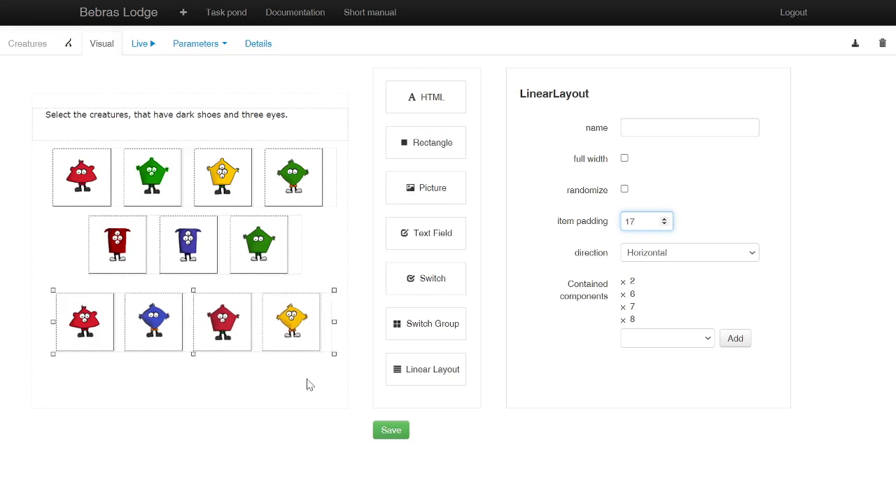
drag(216, 341, 210, 339)
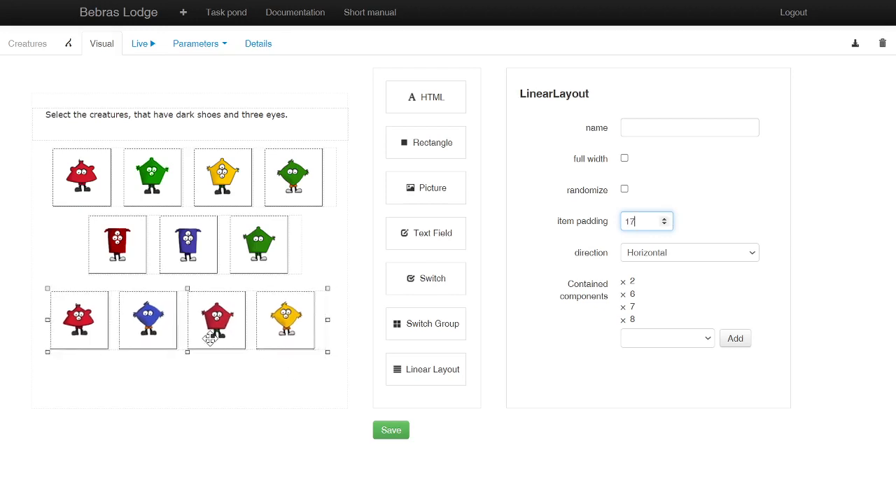
click(265, 384)
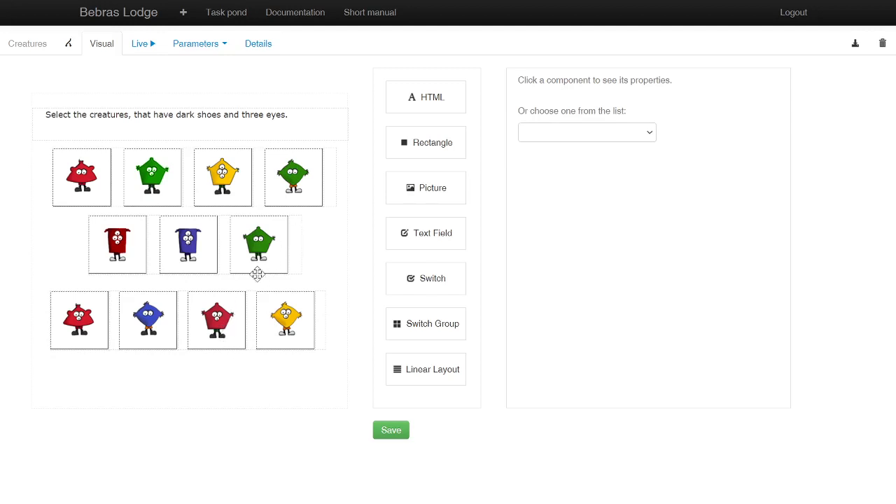
Step: Examine the properties of switches 2 and 6 to see whether their answer option is enabled
click(235, 316)
click(306, 384)
click(586, 134)
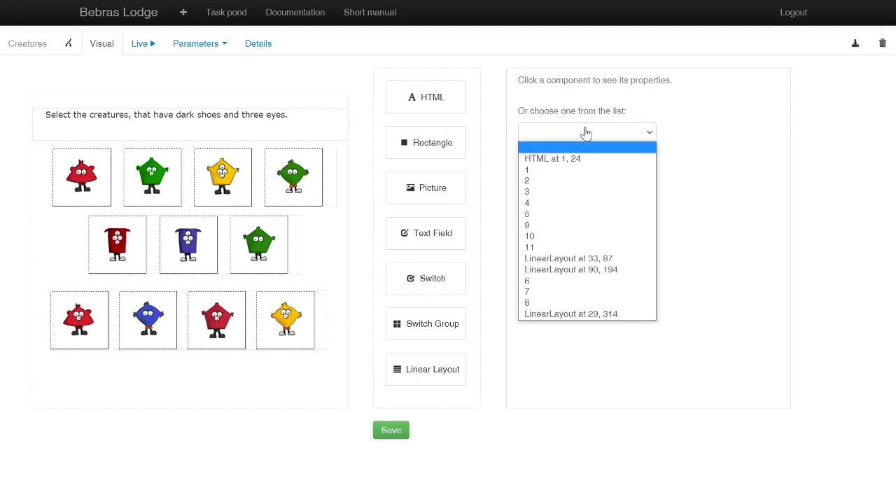
click(556, 181)
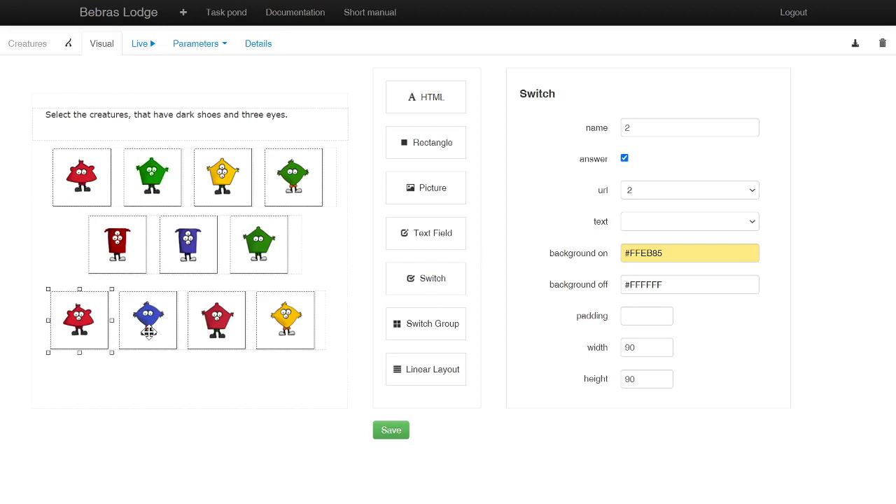
click(317, 396)
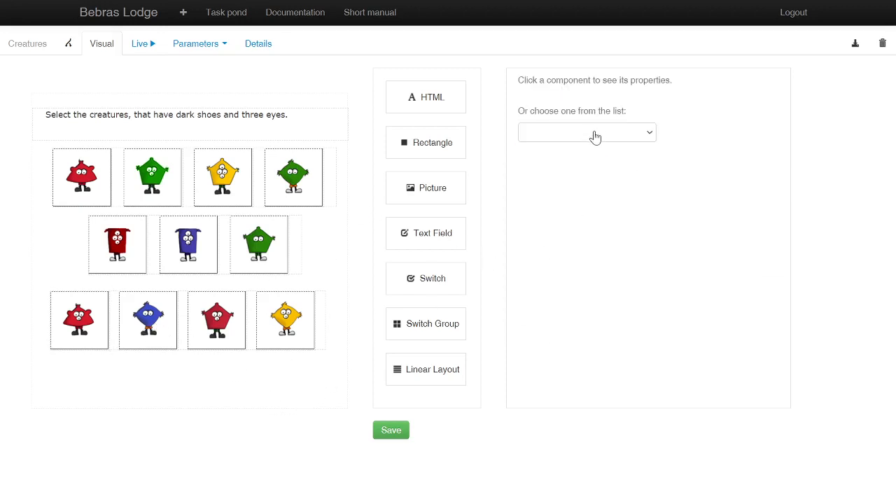
click(594, 133)
click(530, 281)
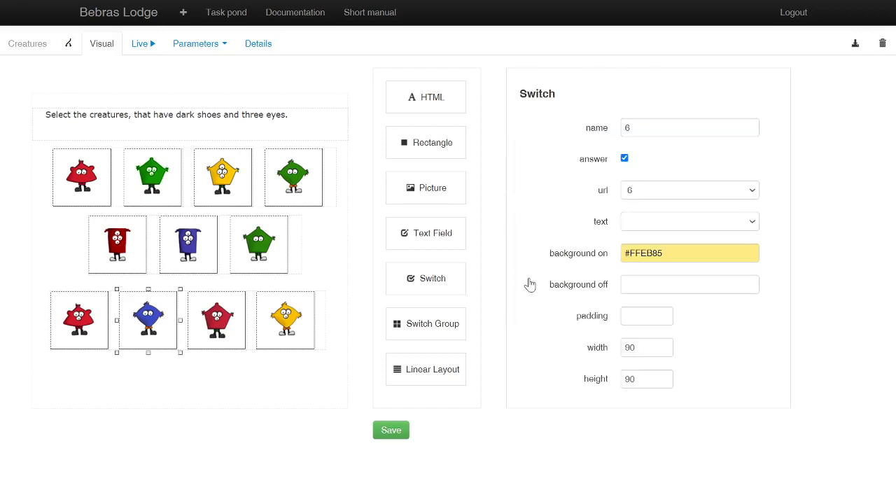
click(255, 385)
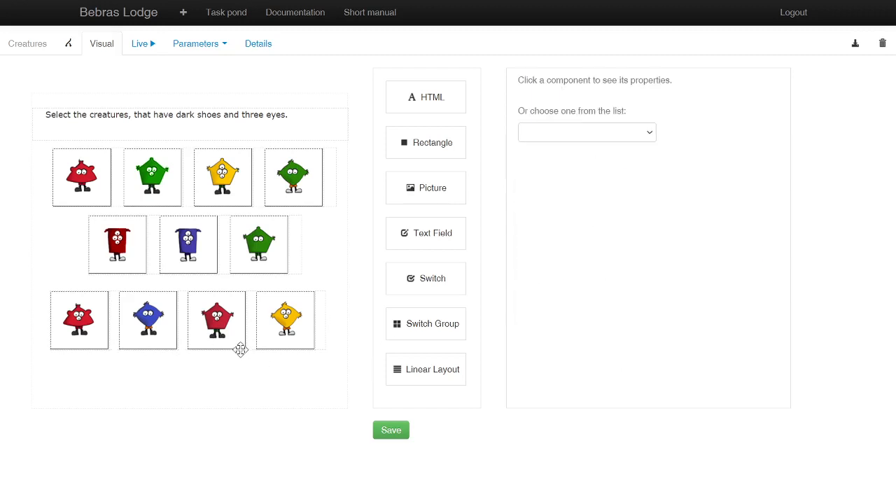
Step: Enable the answer option for switches 7 and 8
click(611, 137)
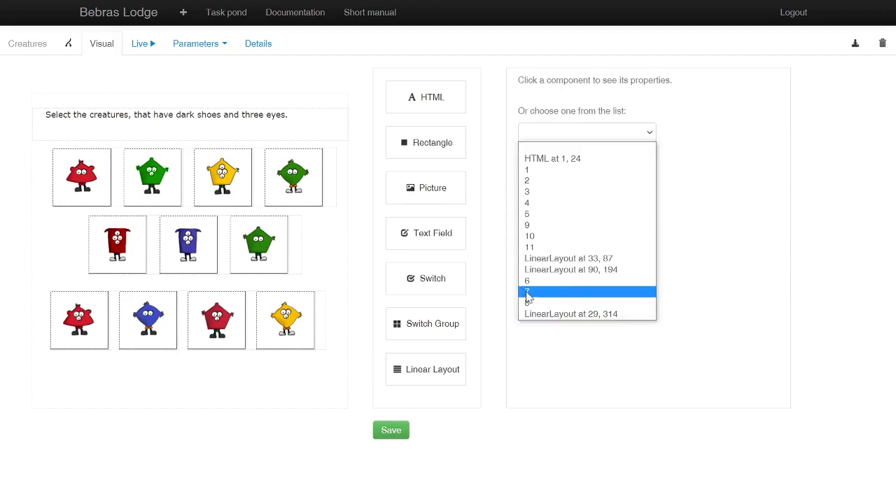
click(530, 297)
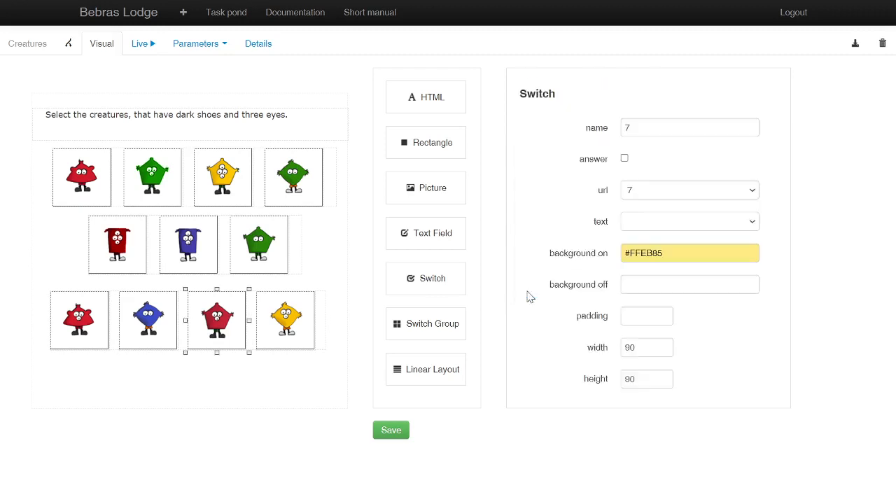
click(624, 158)
click(297, 392)
click(585, 136)
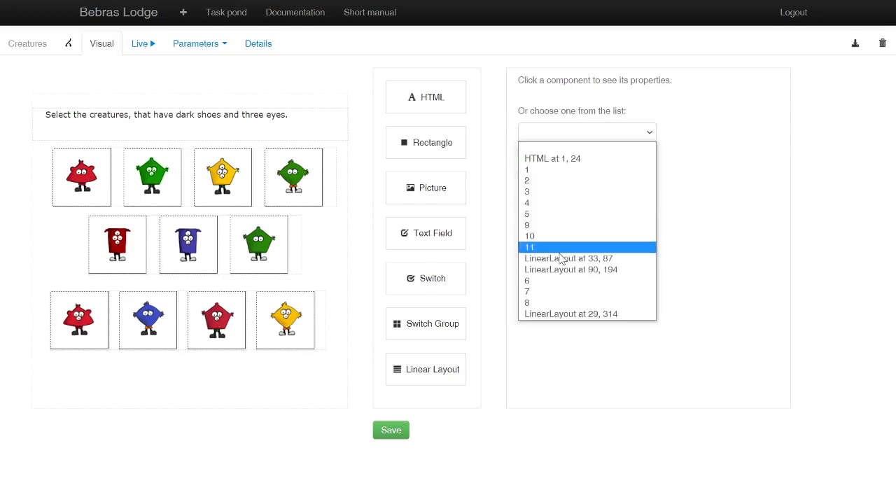
click(531, 302)
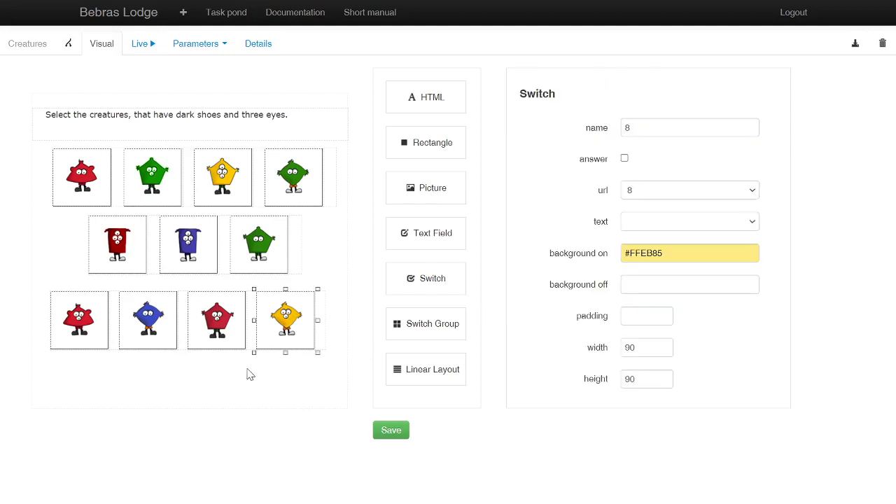
click(624, 158)
click(272, 396)
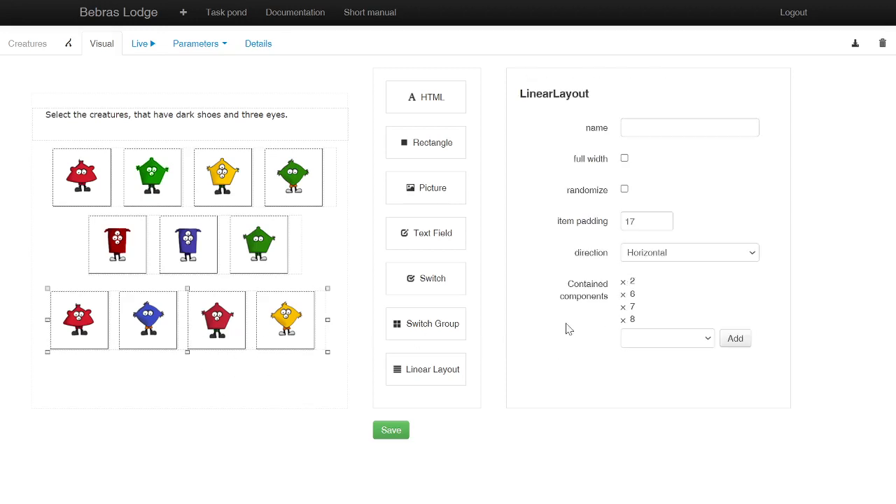
Step: Randomize the order of the lowest row's Linear Layout and run the task live
click(625, 190)
click(140, 45)
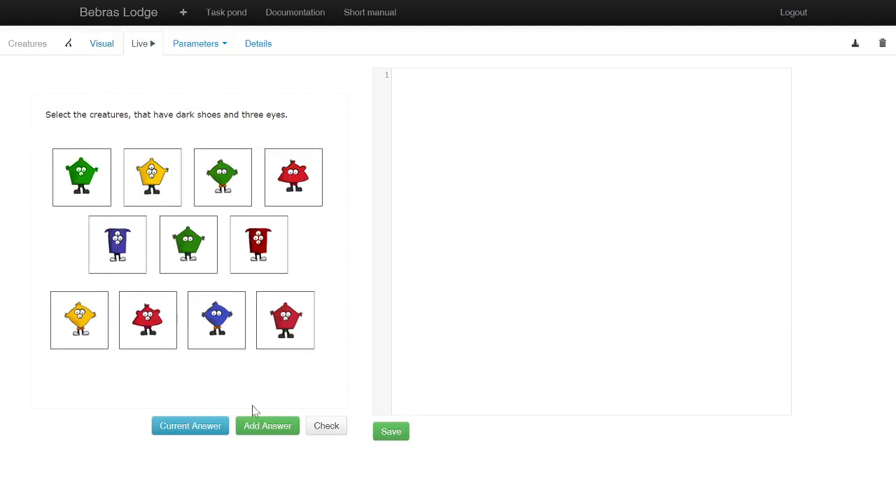
Step: Select the blue diamond, lower green pentagon, purple and yellow pentagon creatures in the live task and check the answer
click(211, 336)
click(193, 255)
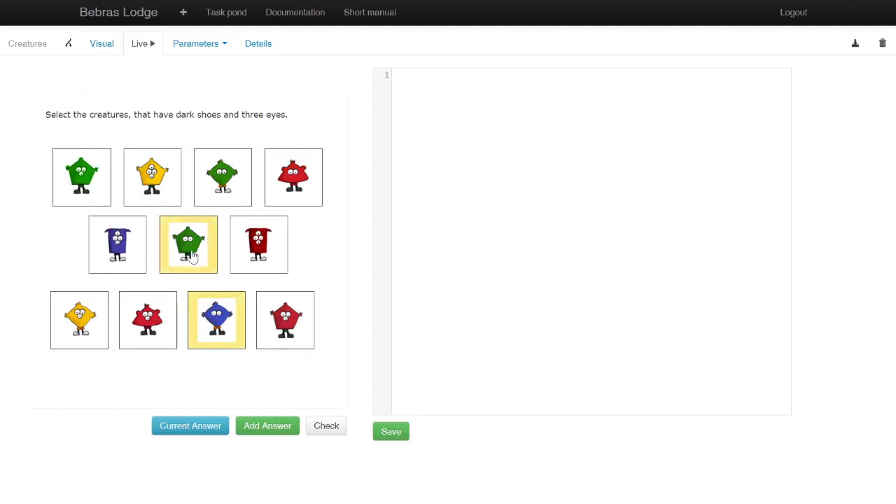
click(105, 257)
click(154, 168)
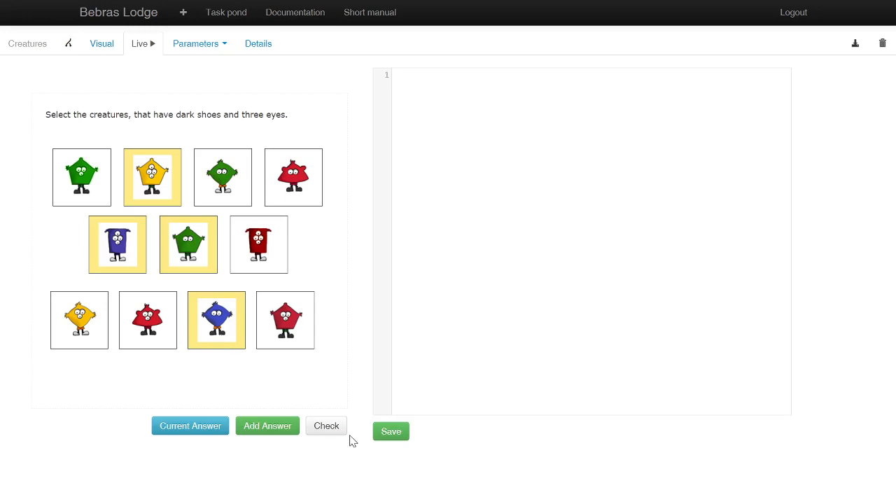
click(331, 430)
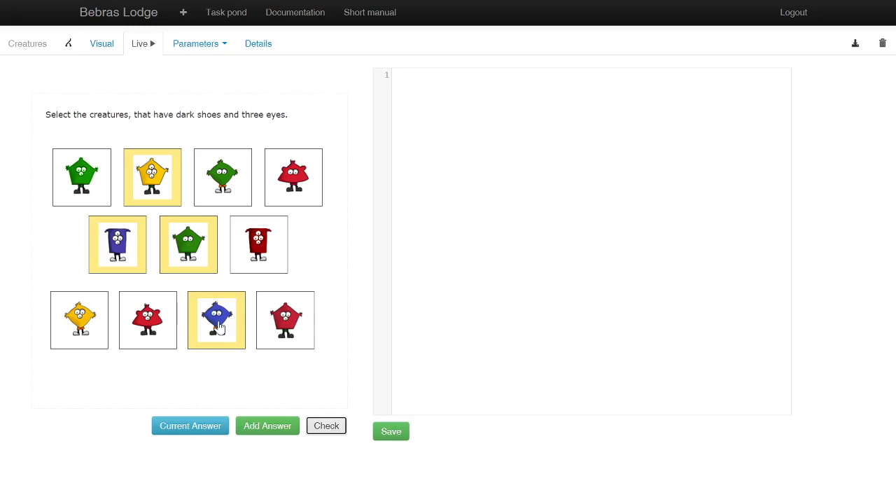
Step: Deselect the four chosen creatures in the live task and return to the visual editor
click(219, 326)
click(196, 249)
click(140, 242)
click(144, 167)
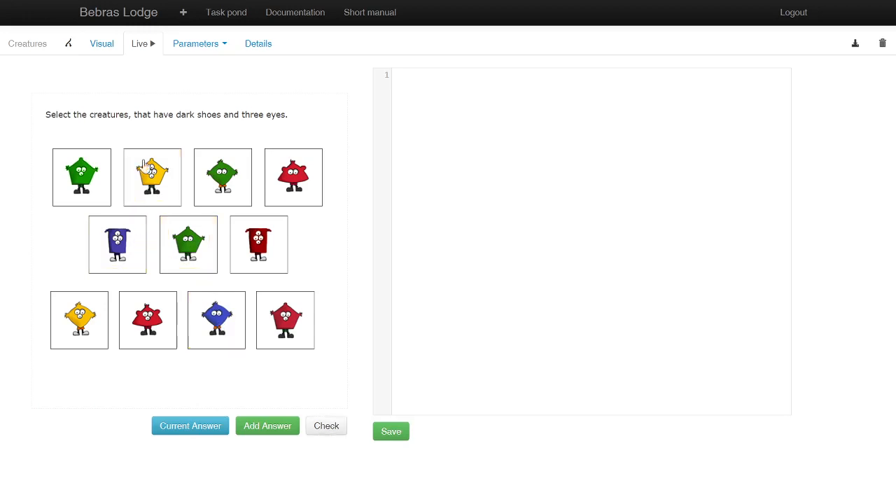
click(108, 54)
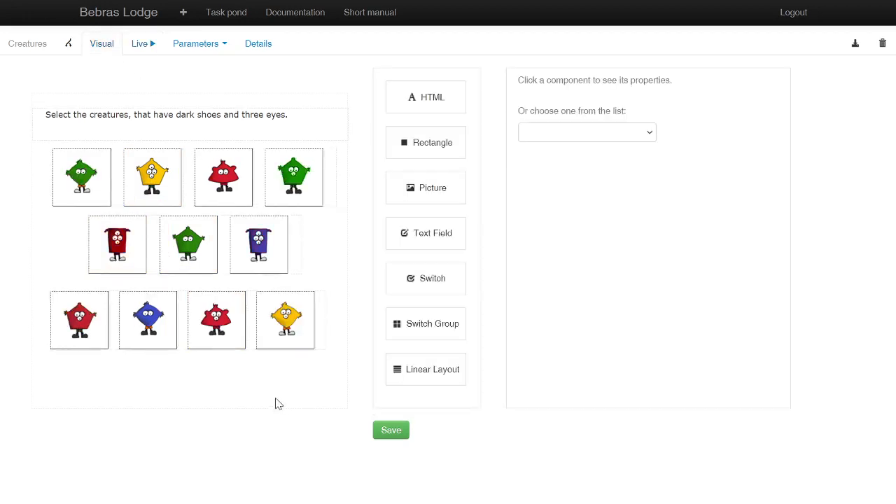
Step: Remove the Linear Layout from the lowest row of creatures and place a Switch Group just below that row
click(212, 325)
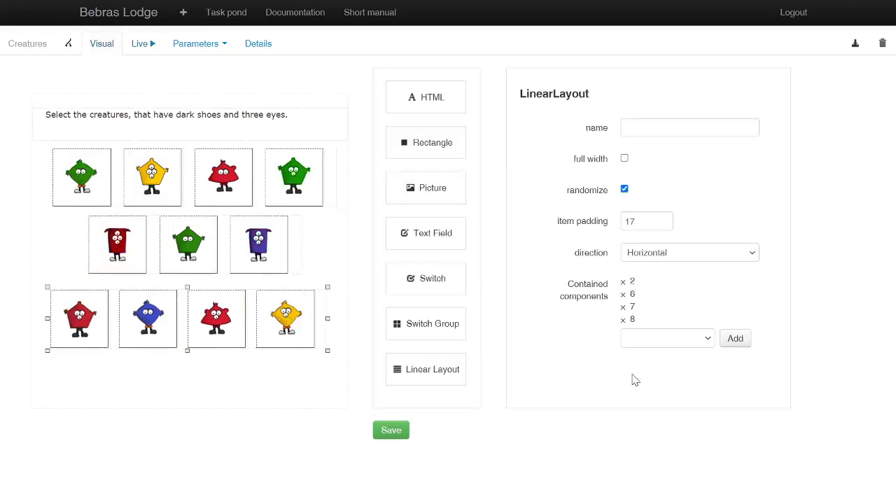
click(363, 383)
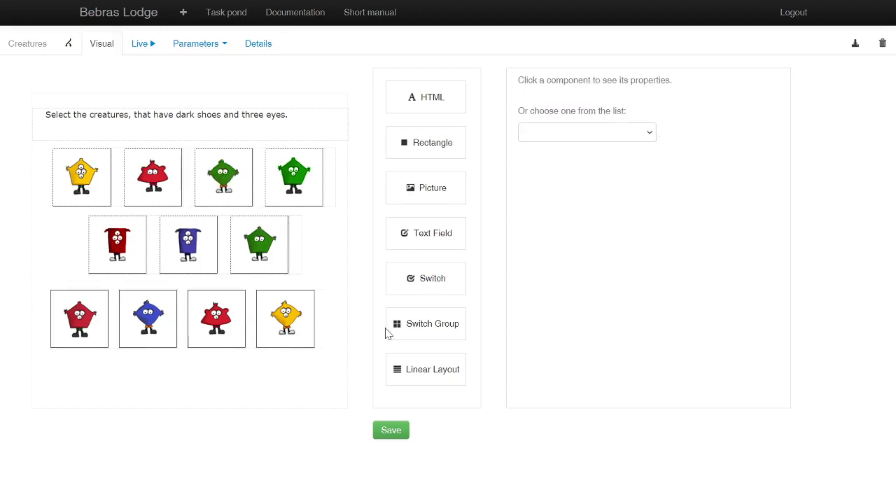
drag(414, 331, 136, 378)
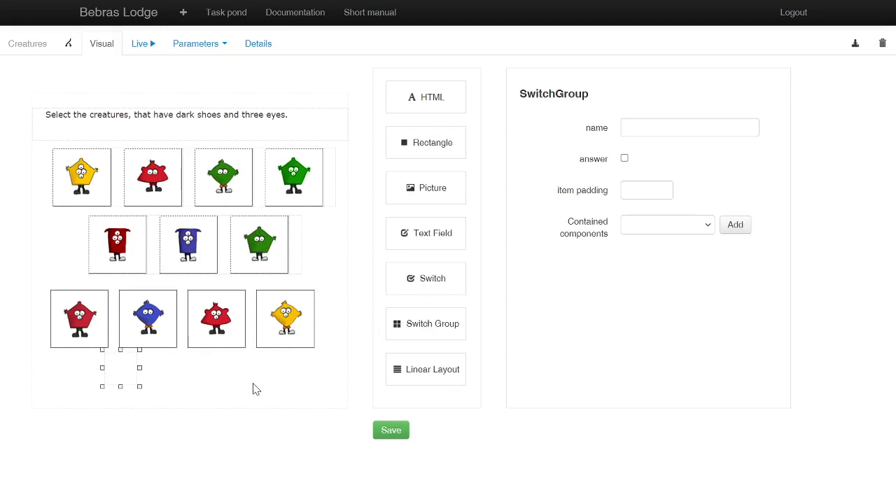
drag(123, 376, 108, 371)
Step: Add components 2 and 6 to the Switch Group
click(705, 228)
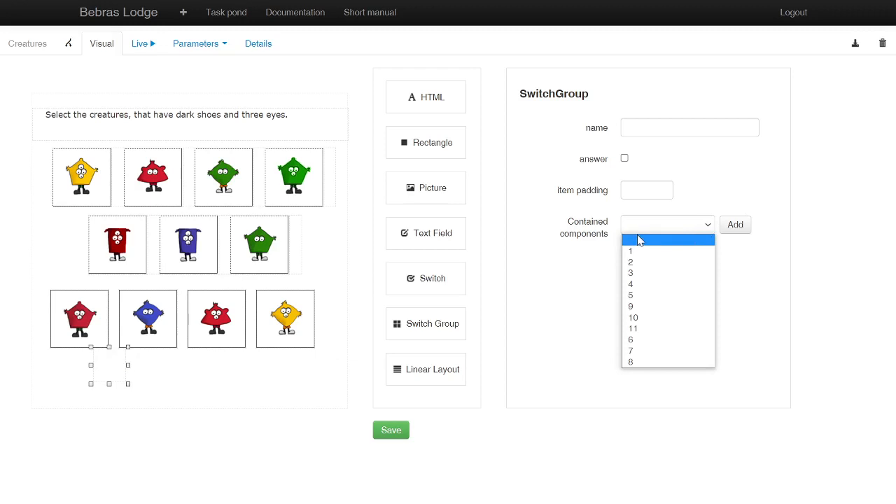
click(550, 305)
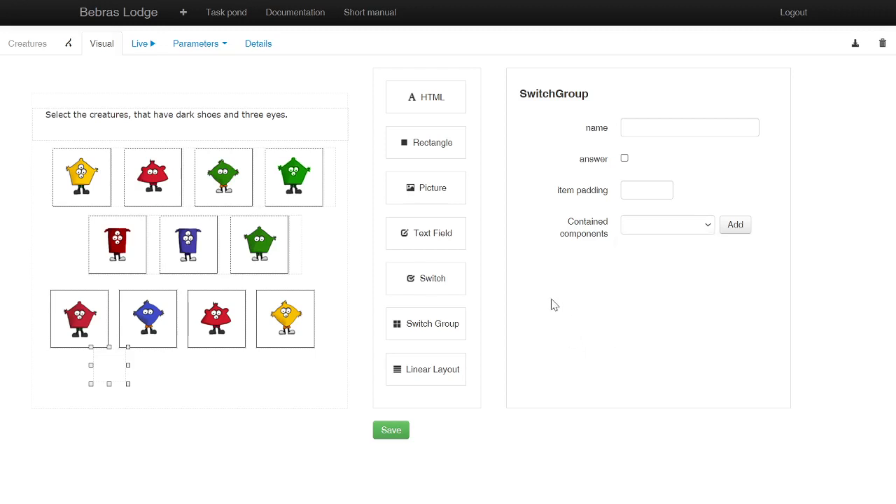
click(687, 228)
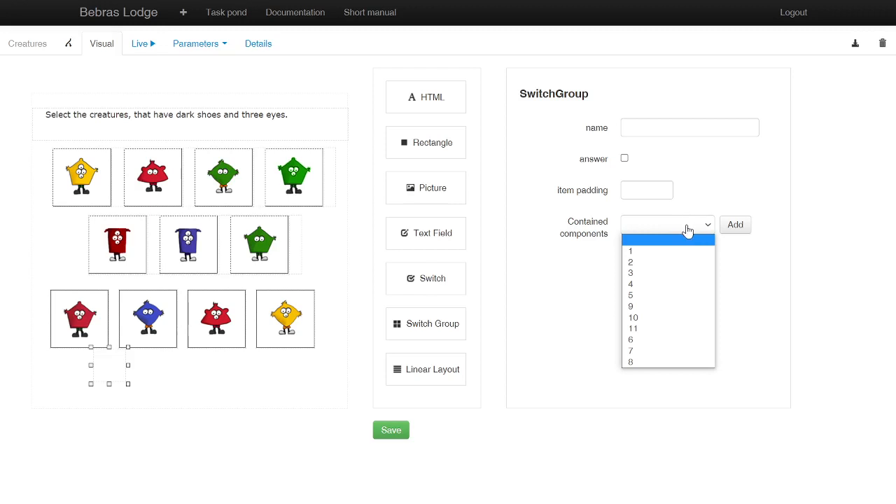
click(633, 262)
click(732, 225)
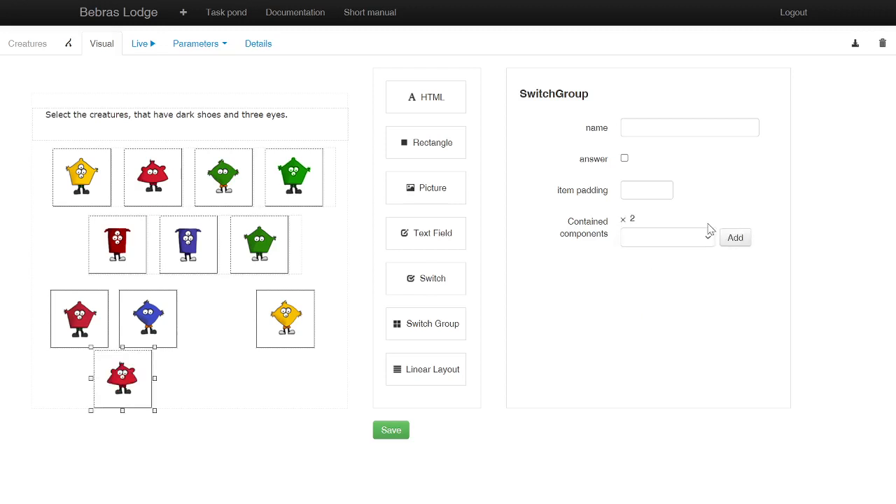
click(686, 244)
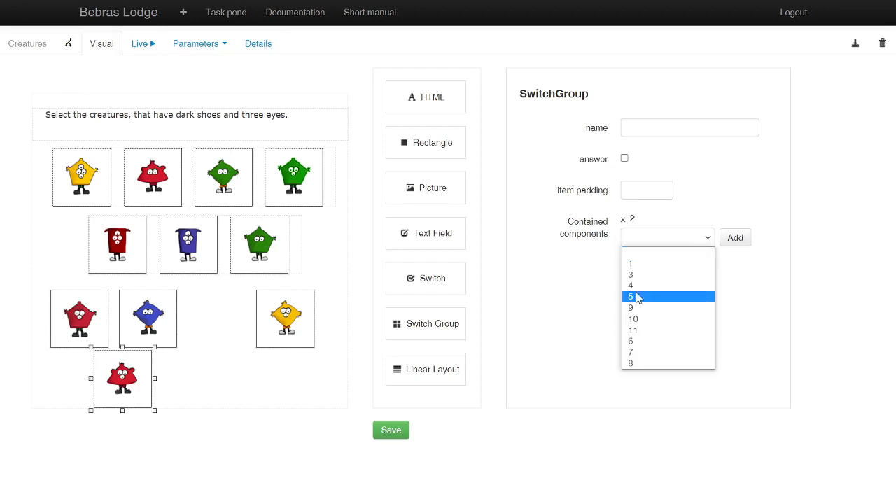
click(634, 340)
click(734, 238)
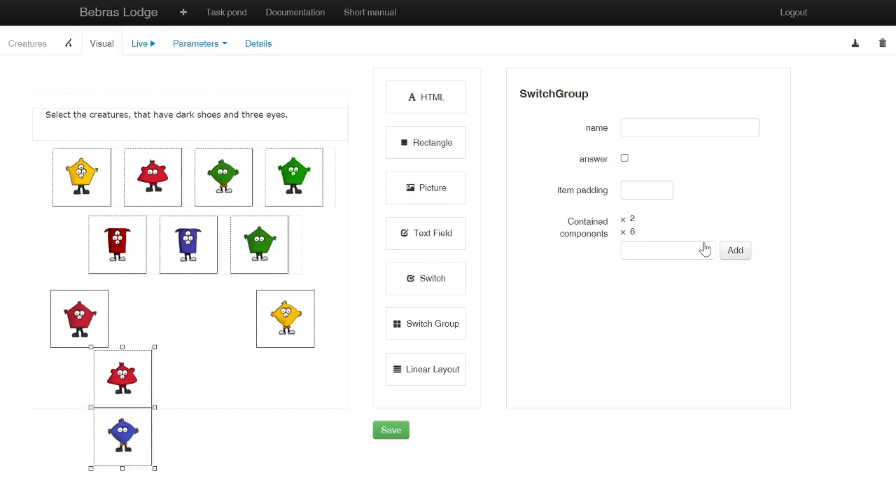
Step: Add components 7 and 8 to the Switch Group and move the group up, centered under the middle row
click(686, 251)
click(636, 363)
click(729, 252)
click(656, 264)
click(654, 369)
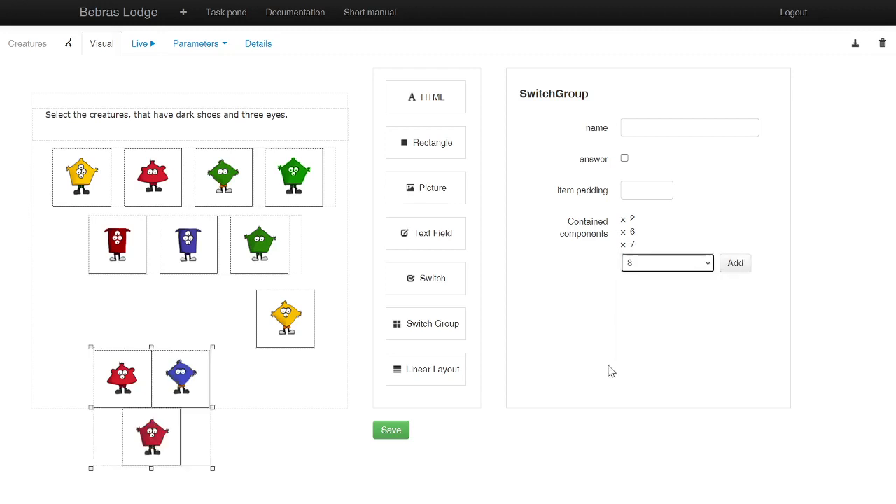
click(731, 266)
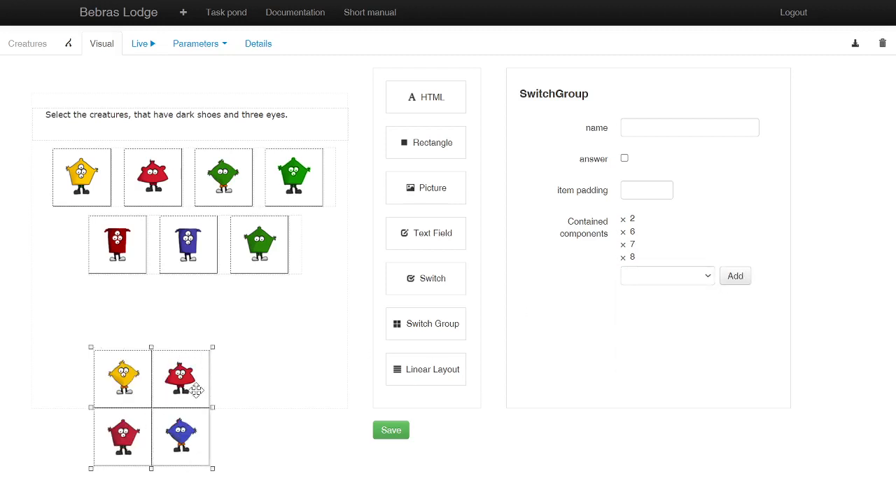
drag(207, 337, 231, 322)
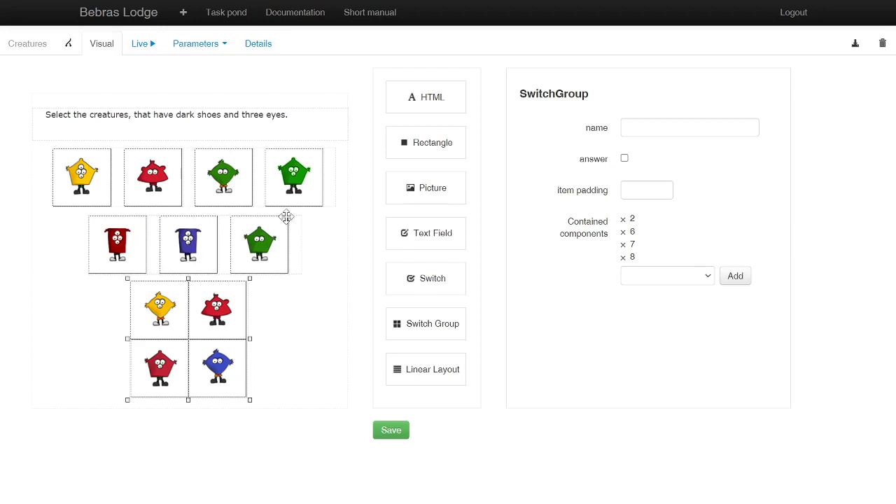
Step: Run the task live and test the Switch Group by selecting its creatures one after another
click(139, 45)
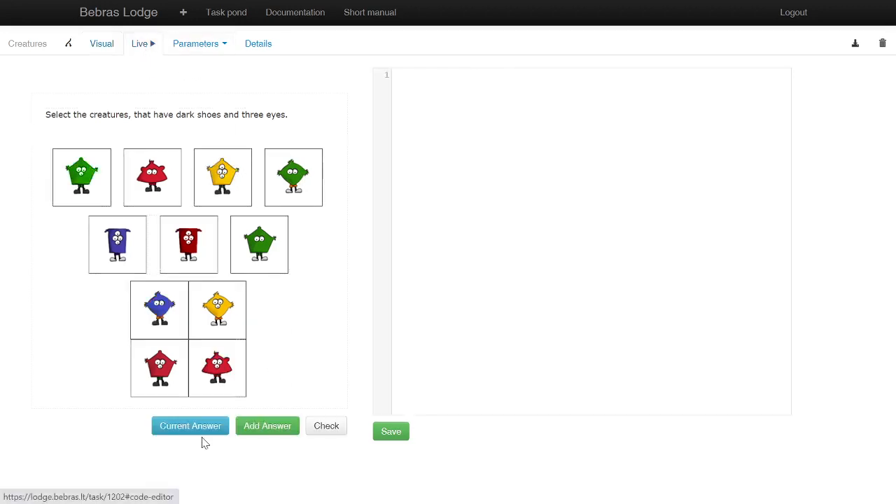
click(215, 308)
click(156, 377)
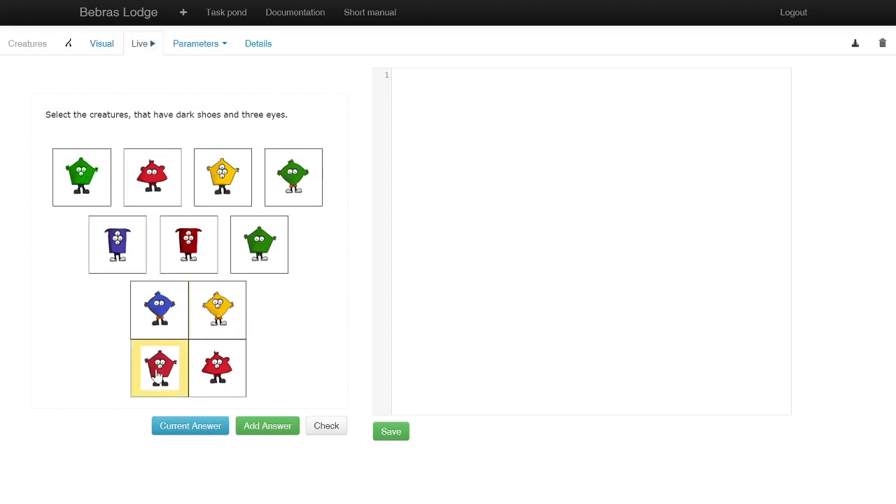
click(158, 318)
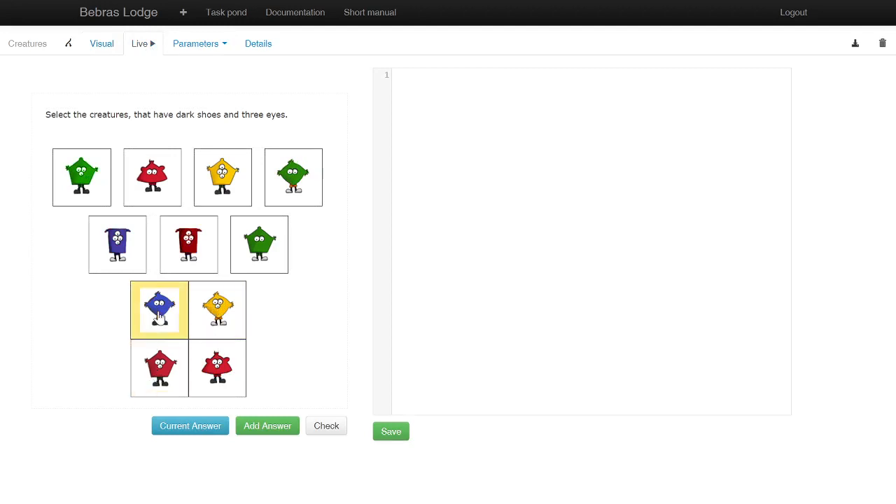
click(216, 308)
click(216, 381)
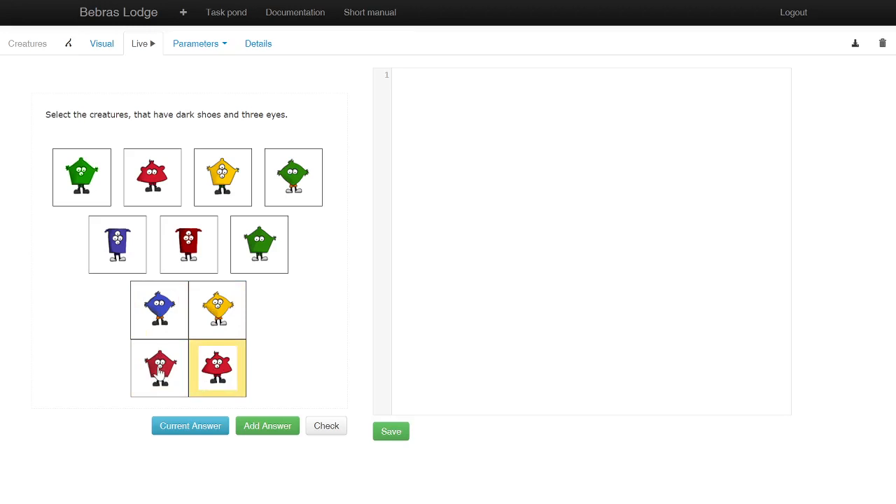
click(158, 377)
click(178, 307)
click(199, 329)
click(217, 379)
Step: Leave the Creatures task and open 2013-SK-15 - Train from the Codeless samples in Examples & templates
click(102, 51)
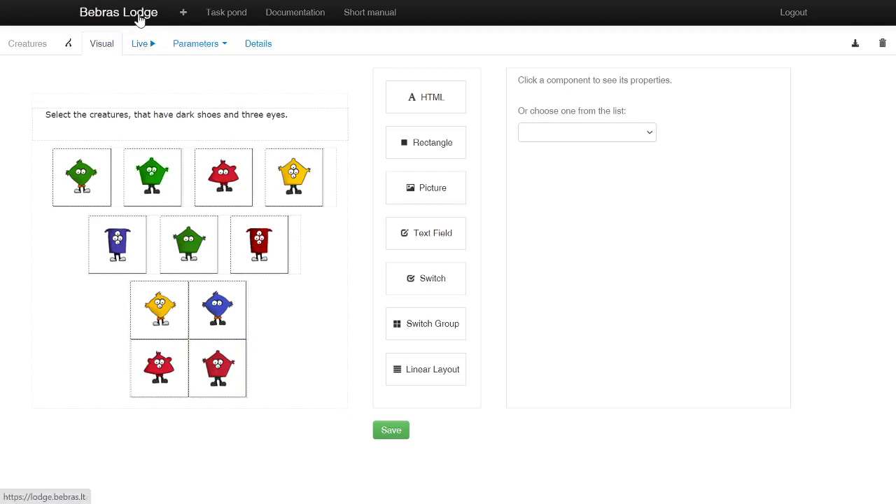
click(140, 21)
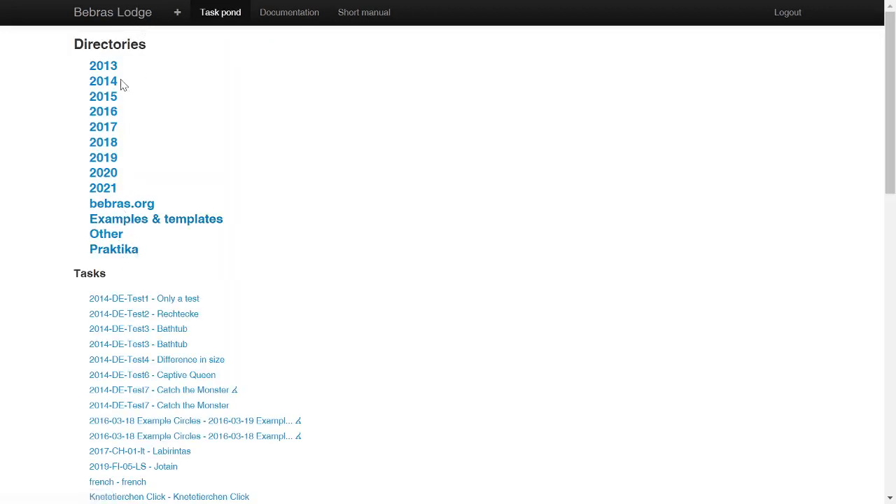
click(190, 226)
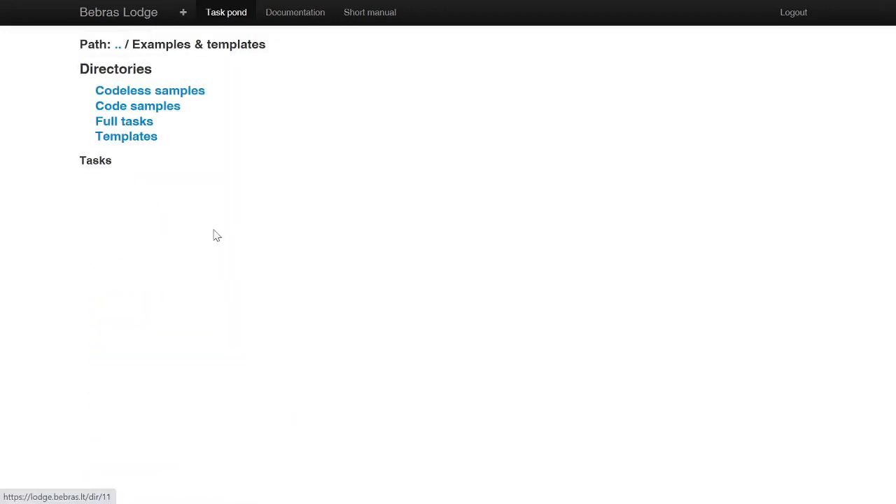
click(179, 98)
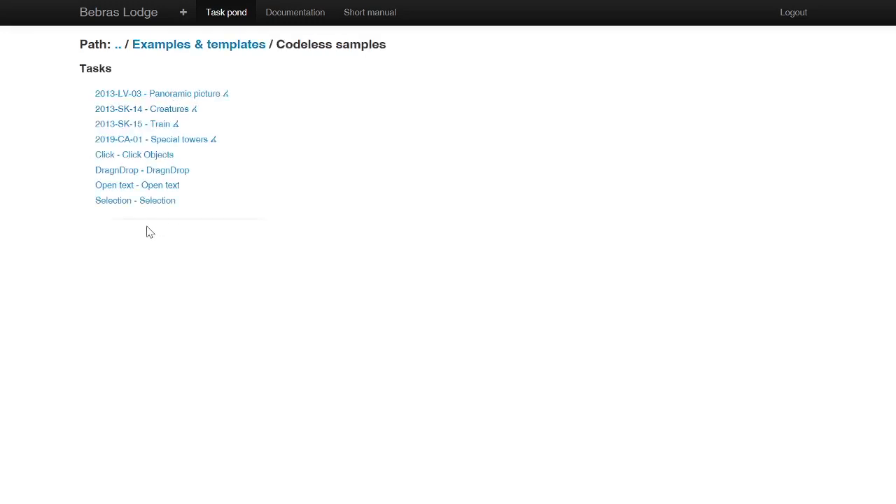
click(131, 126)
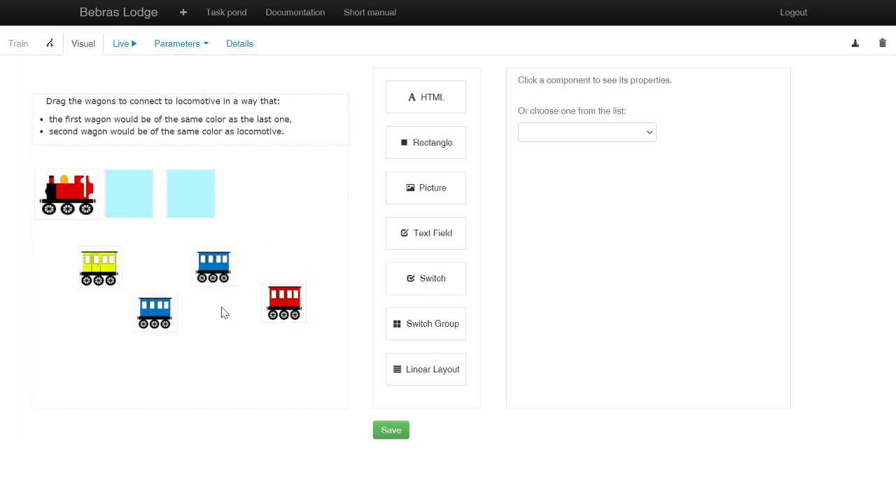
Step: Place a rectangle after the two light blue squares and give it the second square's fill color, #B3F7FF
click(221, 282)
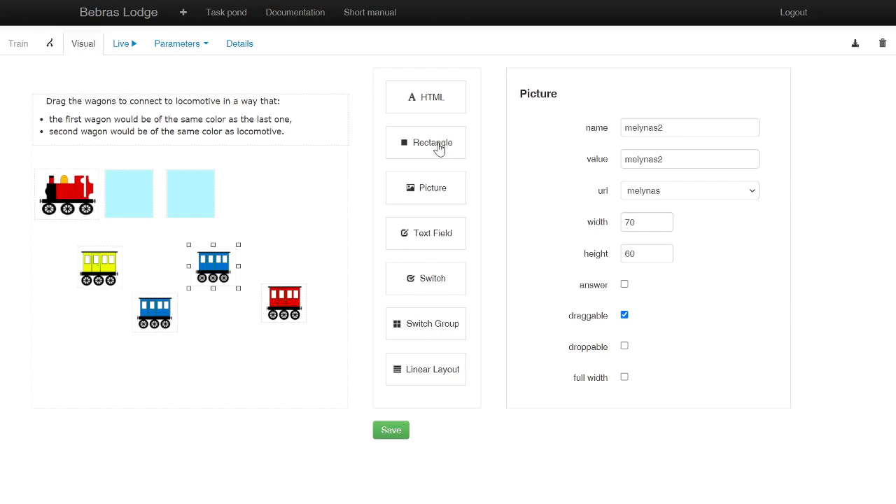
drag(441, 150, 268, 191)
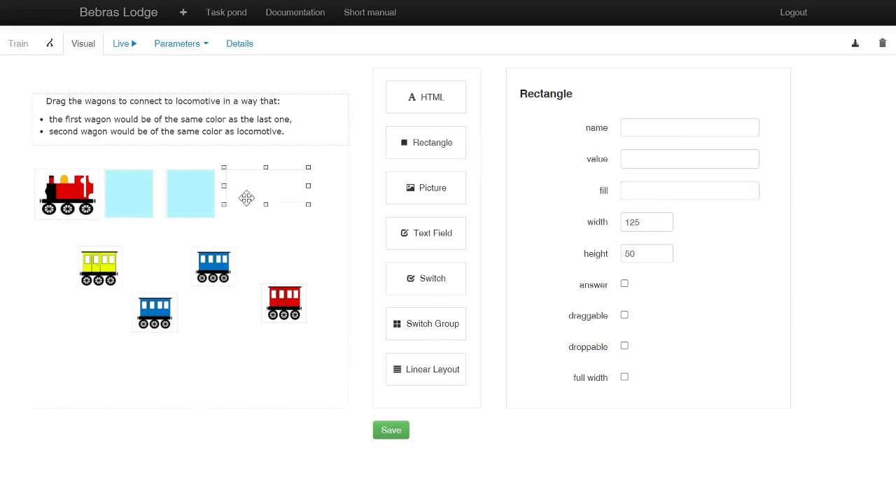
click(199, 203)
click(600, 192)
key(ctrl+c)
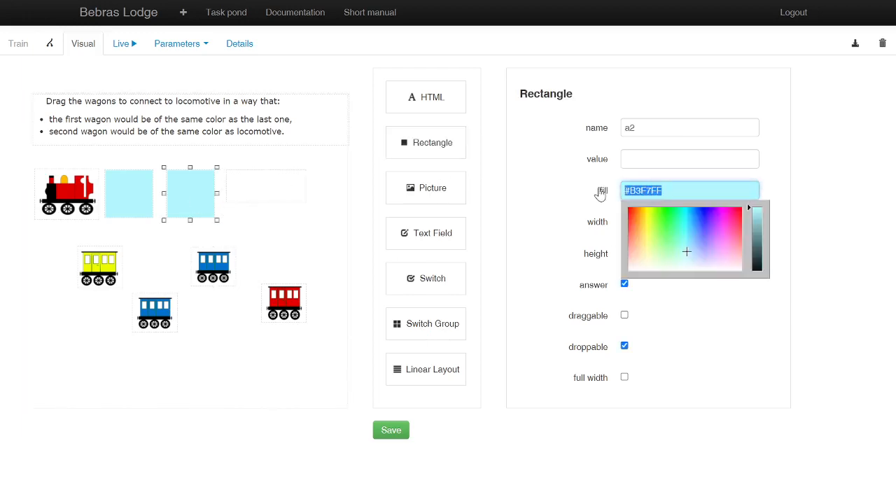
click(313, 235)
click(280, 194)
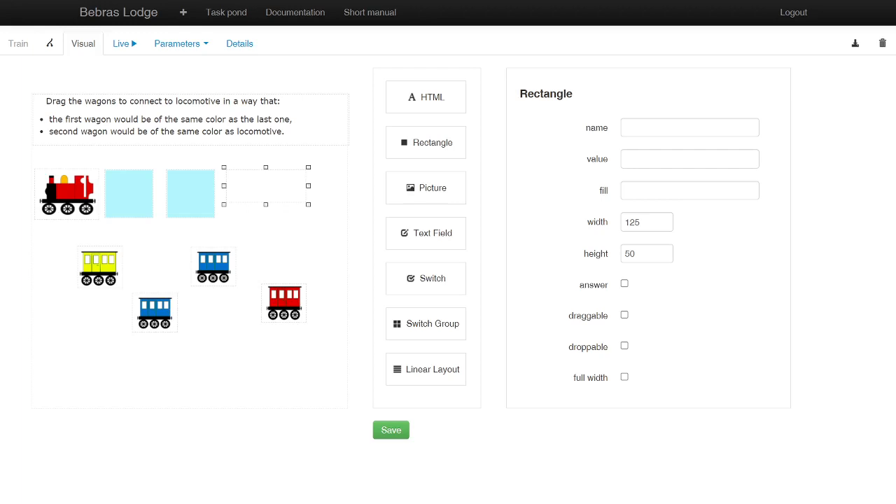
click(689, 190)
key(ctrl+v)
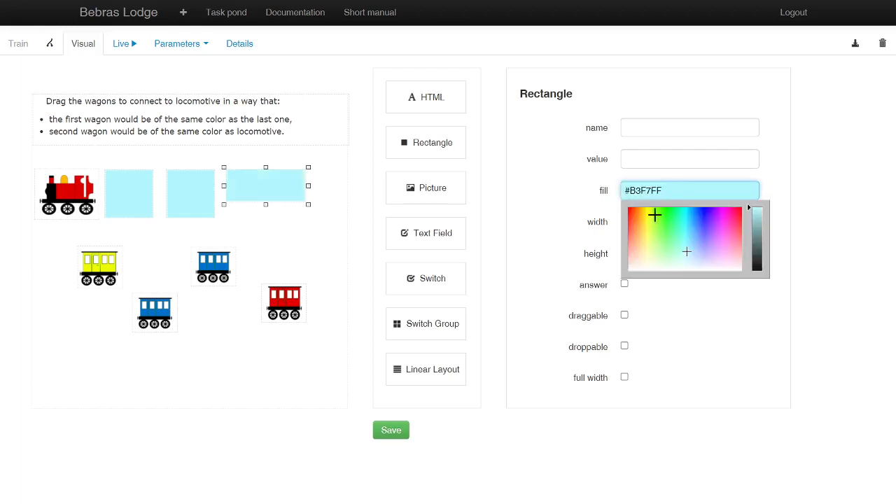
click(683, 342)
Step: Set the new rectangle's width and height to 75 and make it droppable
drag(646, 221, 611, 223)
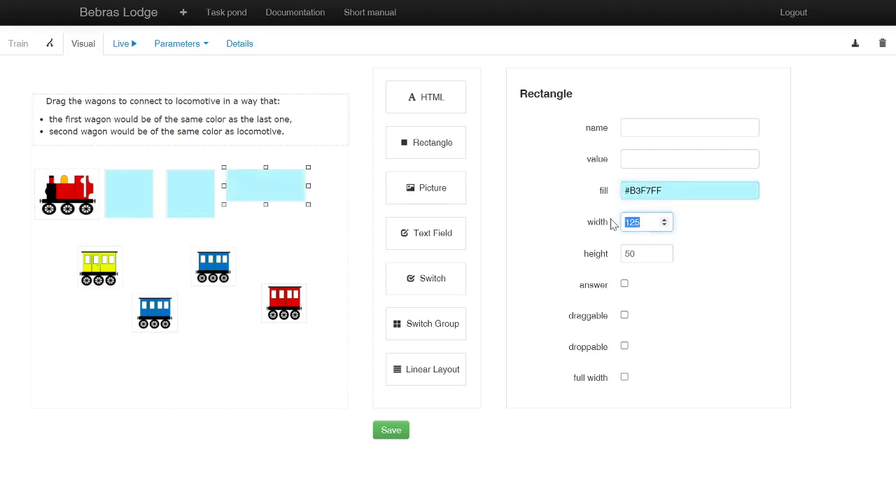
text(75)
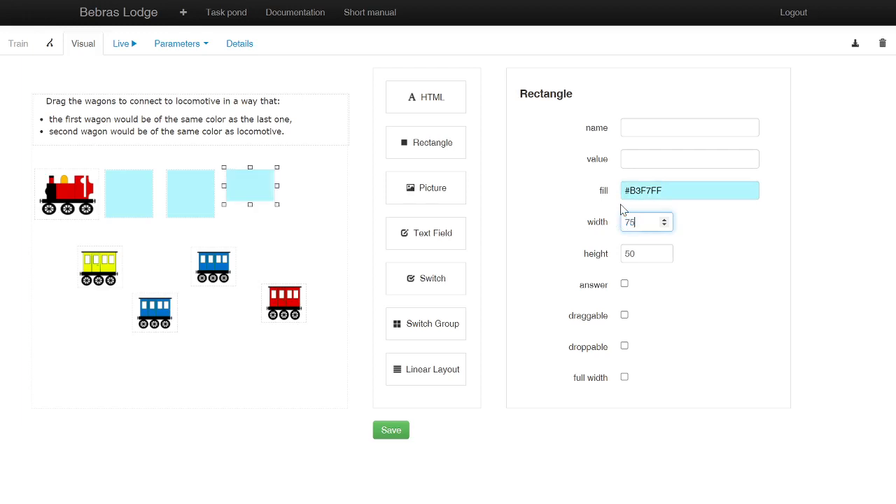
key(Tab)
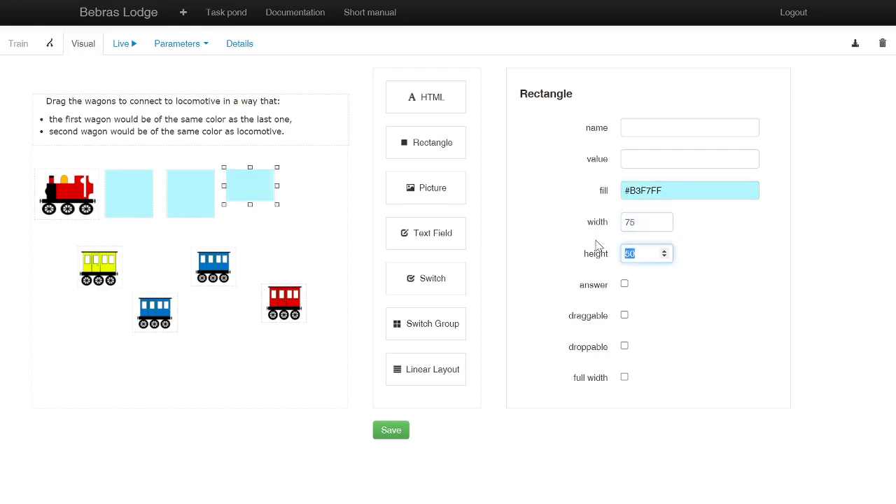
text(75)
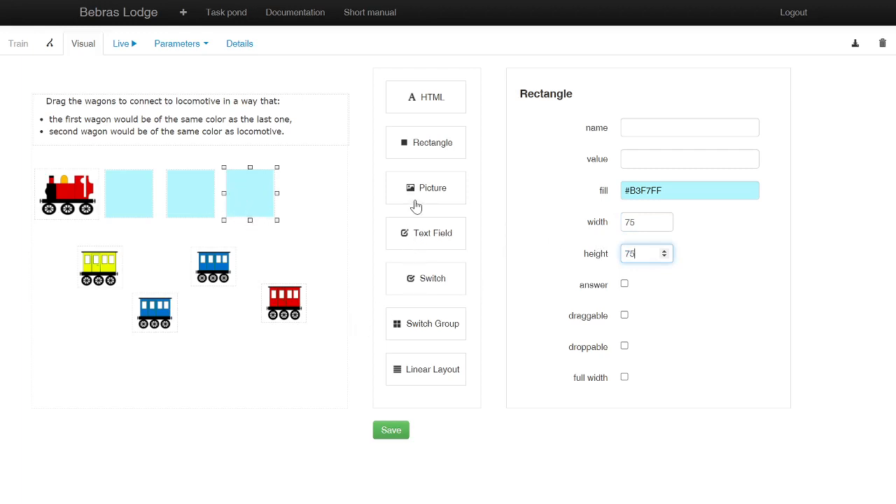
click(624, 347)
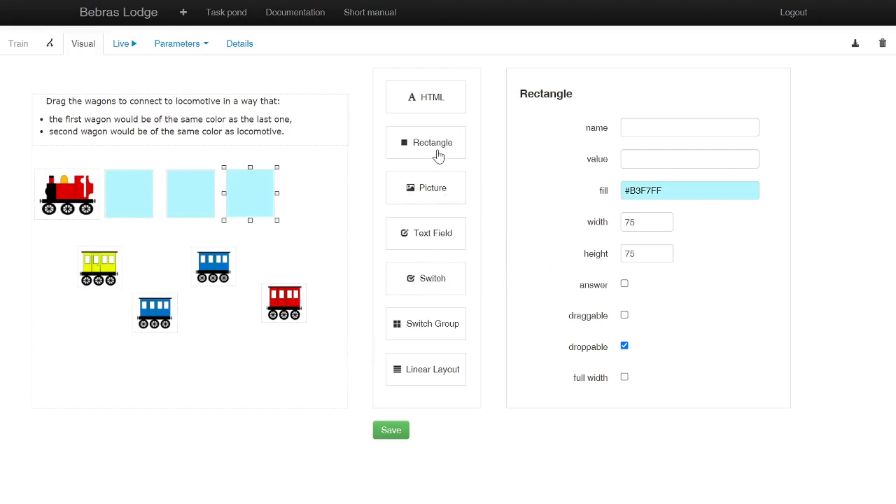
Step: Place another rectangle at the end of the row of light blue squares and fill it with #B3F7FF
drag(438, 150, 326, 192)
click(324, 244)
drag(422, 142, 314, 194)
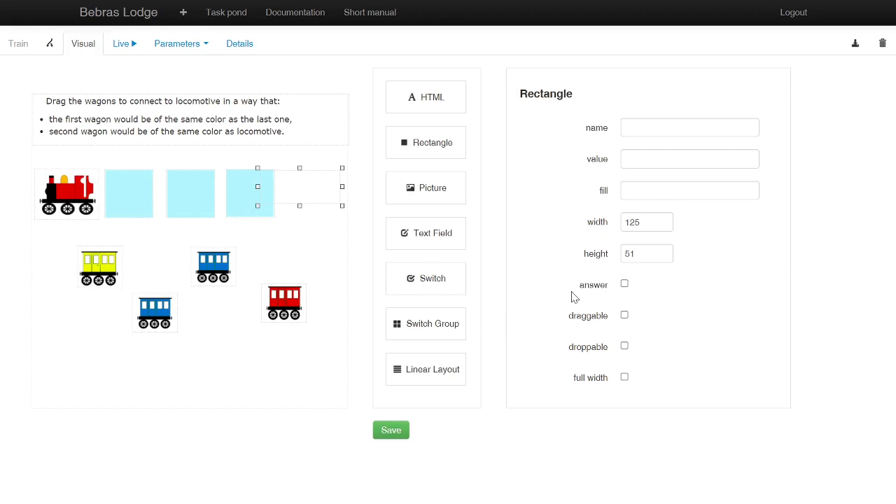
click(644, 191)
key(ctrl+v)
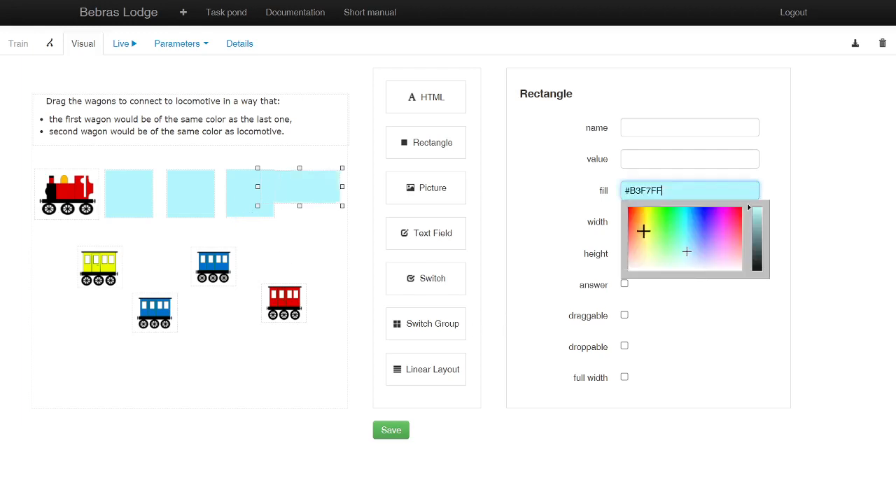
Step: Set the newest rectangle's width and height to 75, make it droppable and align it as the fourth square in the row
click(667, 318)
drag(654, 222, 620, 222)
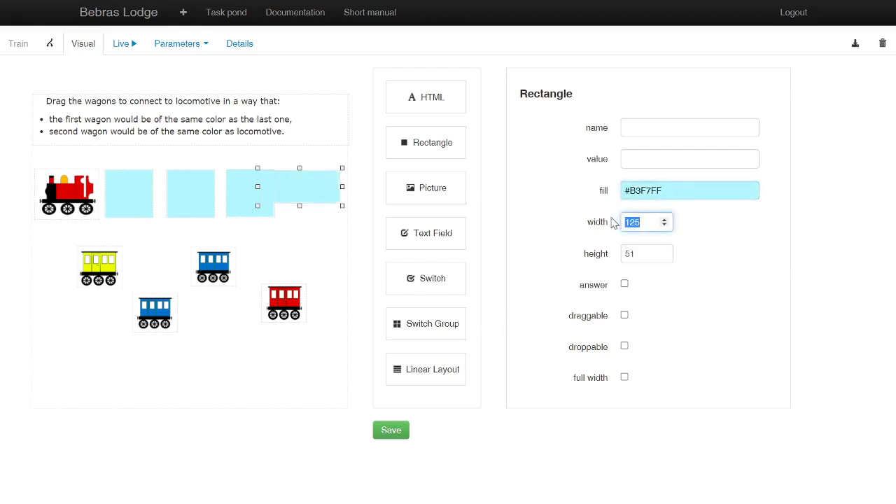
text(75)
drag(658, 253, 617, 257)
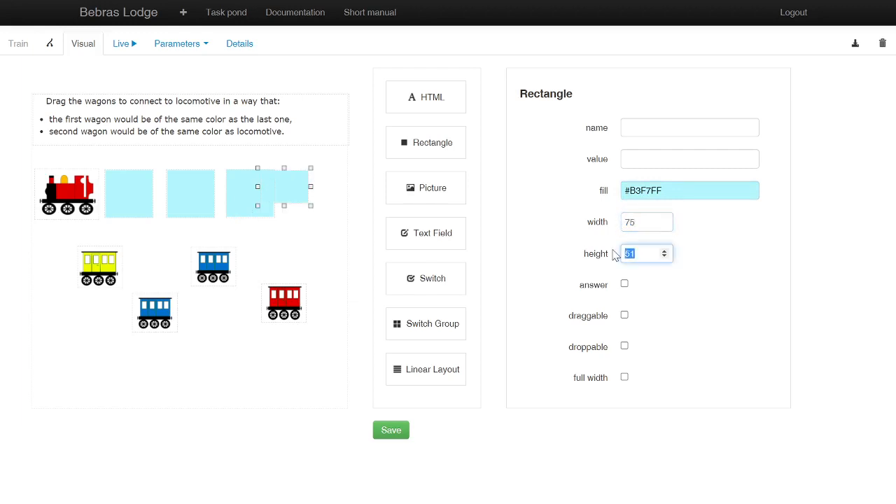
text(75)
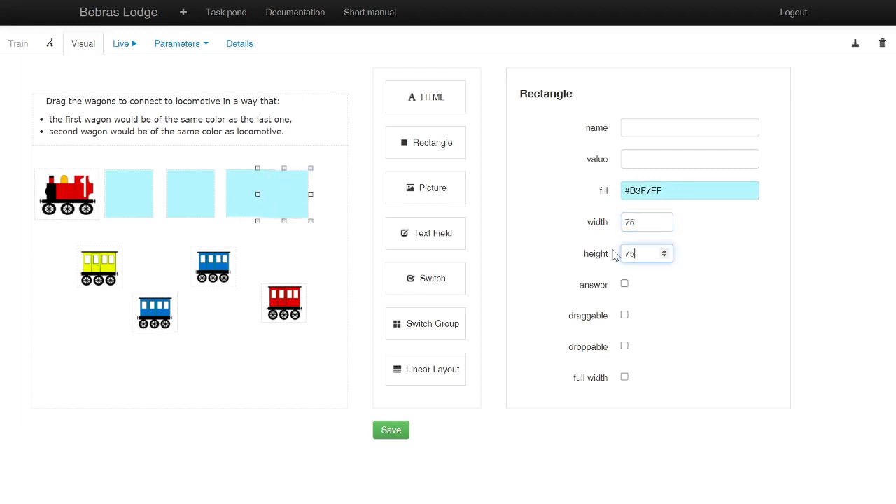
click(624, 345)
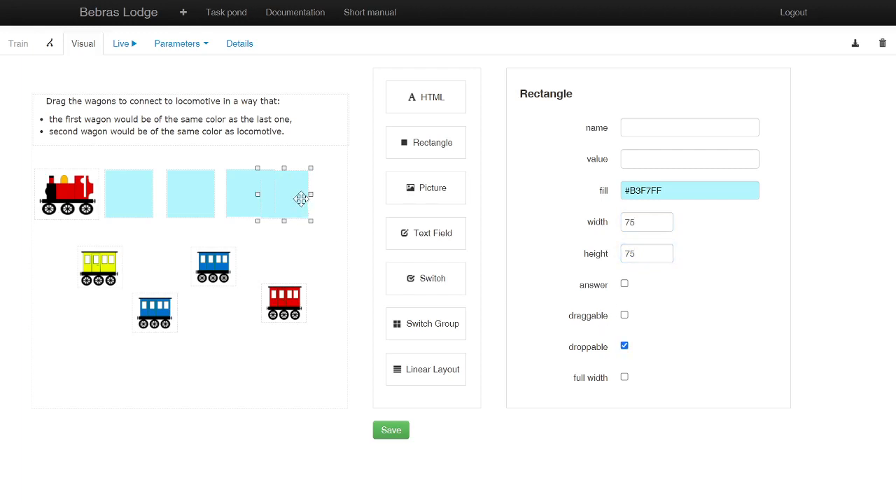
drag(301, 199, 329, 198)
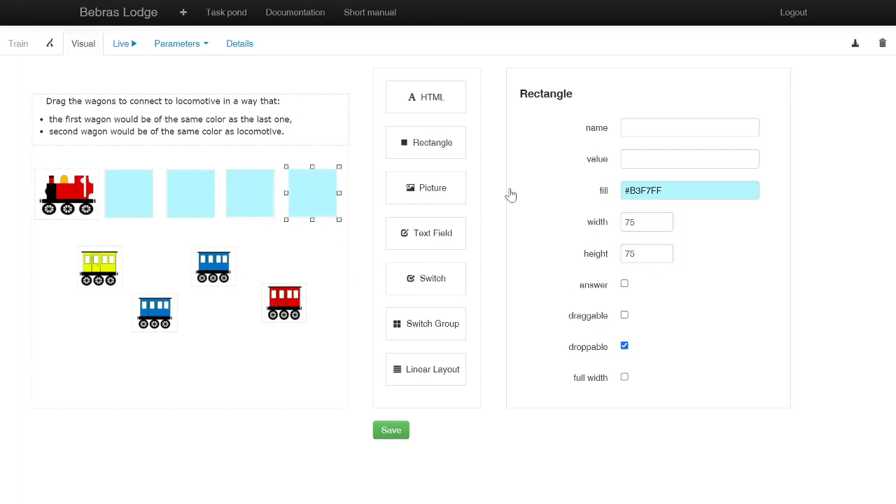
Step: Name the fourth light blue square a4 and mark it as an answer component
click(623, 126)
text(a)
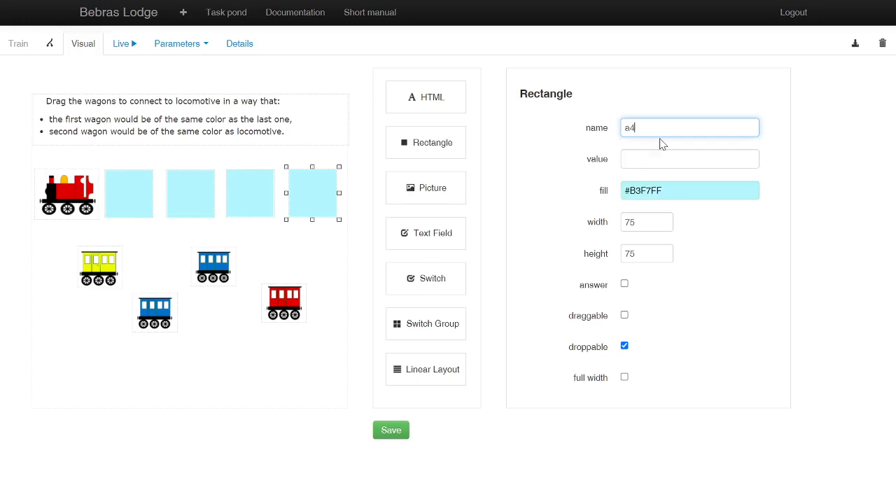
text(4)
click(624, 284)
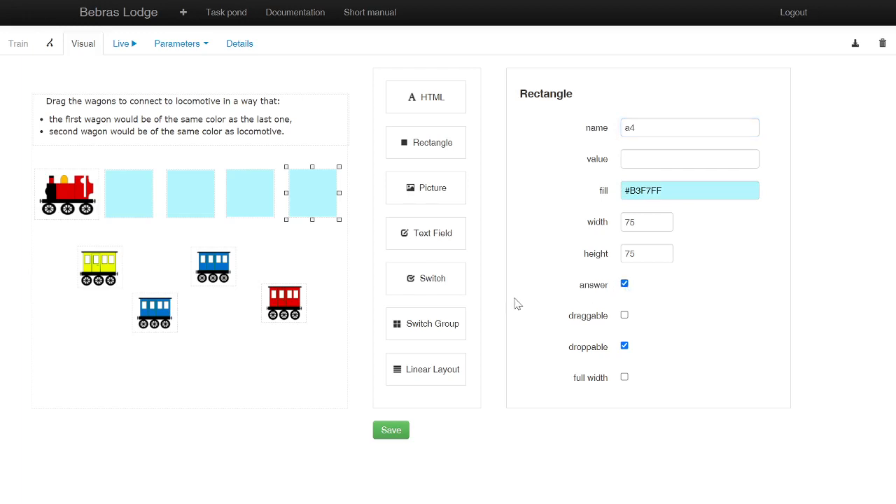
Step: Name the third light blue square a3 and mark it as an answer component
click(260, 207)
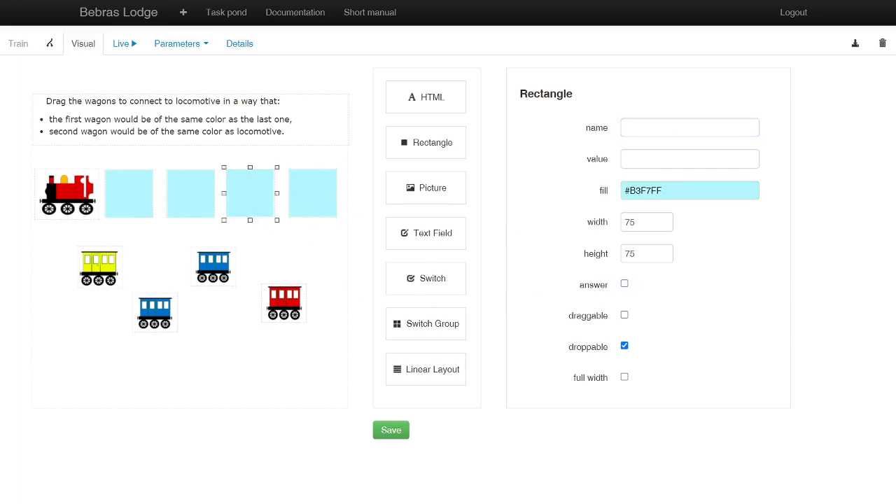
click(677, 132)
text(a3)
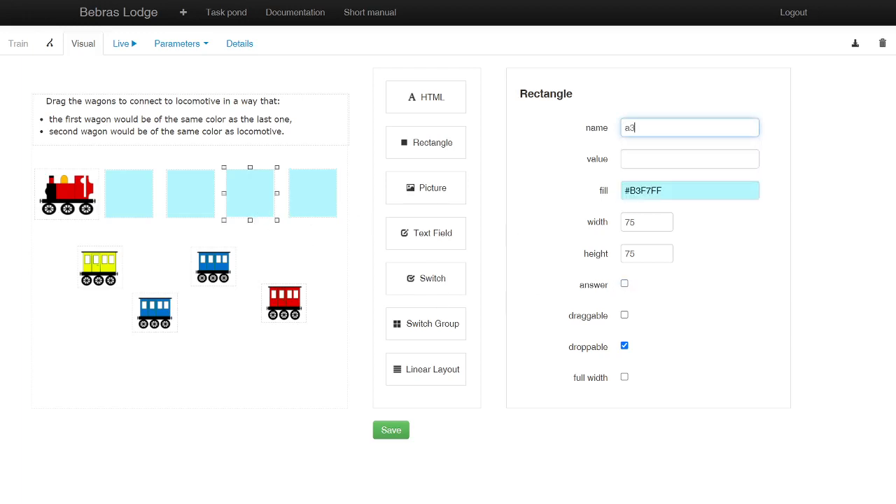
click(624, 284)
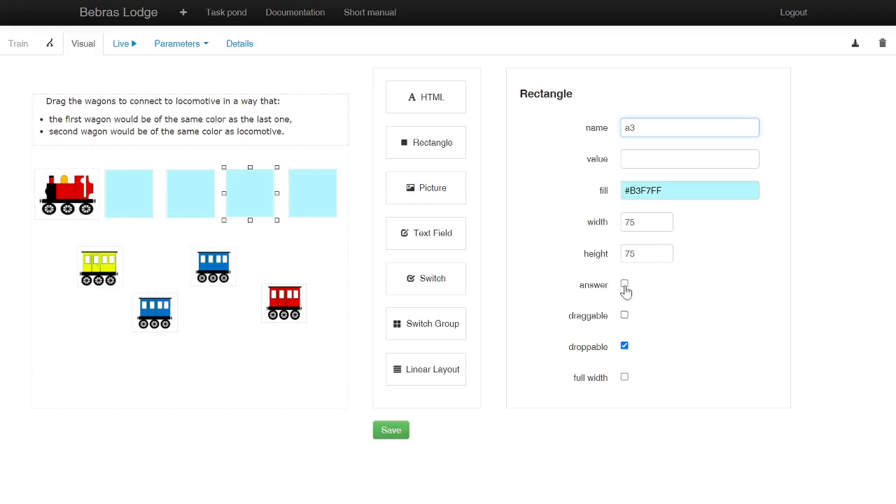
click(332, 254)
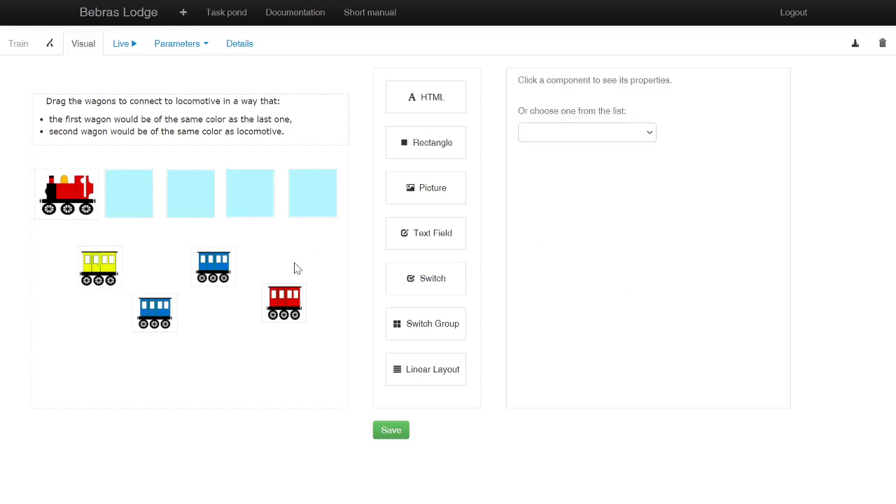
Step: Place a Linear Layout below the row of squares and add a1 to its contained components
drag(429, 372, 177, 262)
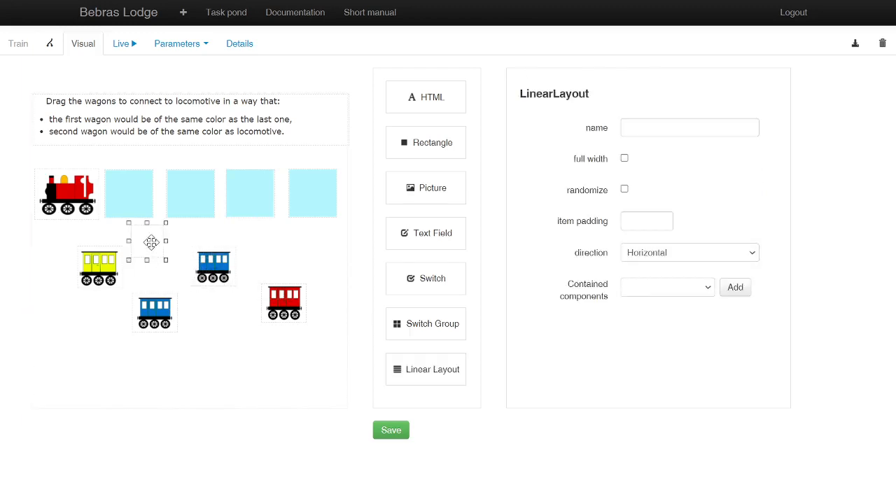
click(704, 295)
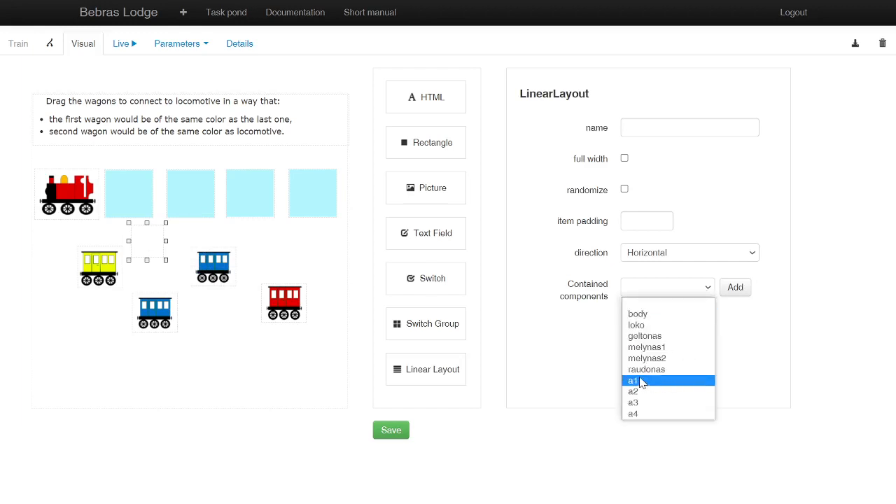
click(640, 379)
click(735, 287)
Step: Add squares a2, a3 and a4 to the Linear Layout's contained components
click(707, 300)
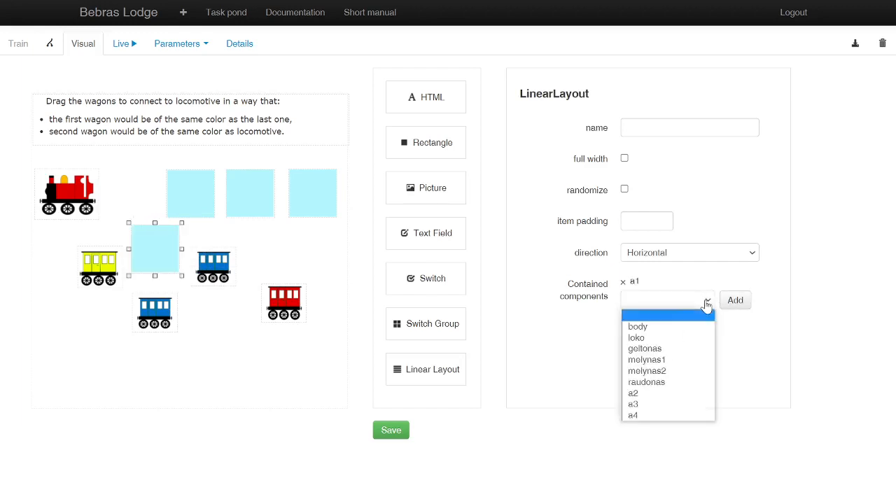
click(672, 393)
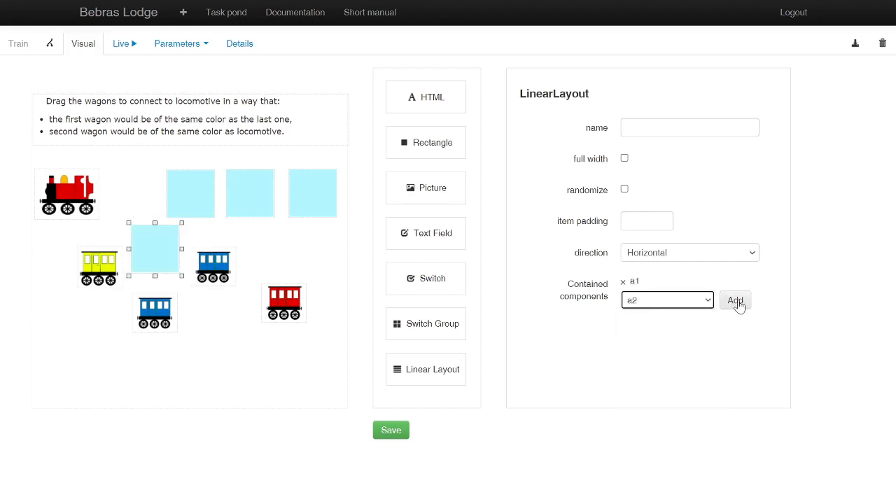
click(735, 301)
click(707, 315)
click(636, 406)
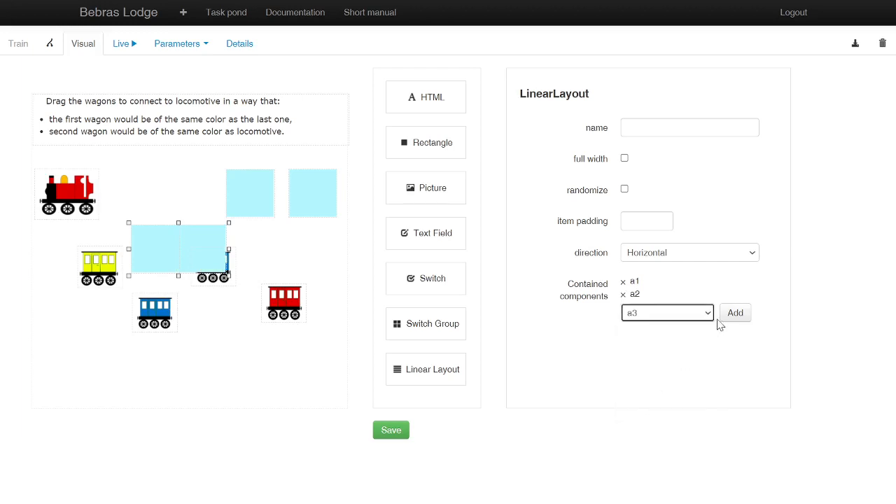
click(733, 314)
click(700, 326)
click(658, 417)
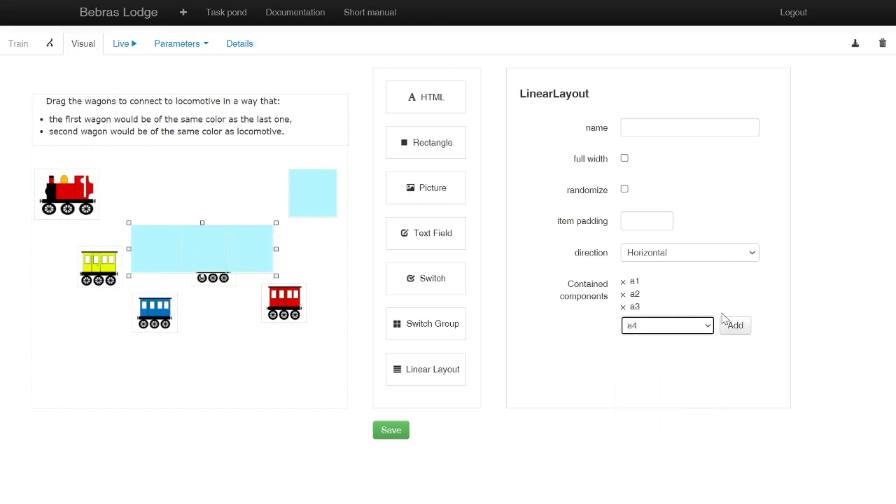
click(735, 326)
Step: Move the Linear Layout beside the locomotive and set its item padding to 14
drag(252, 246, 236, 192)
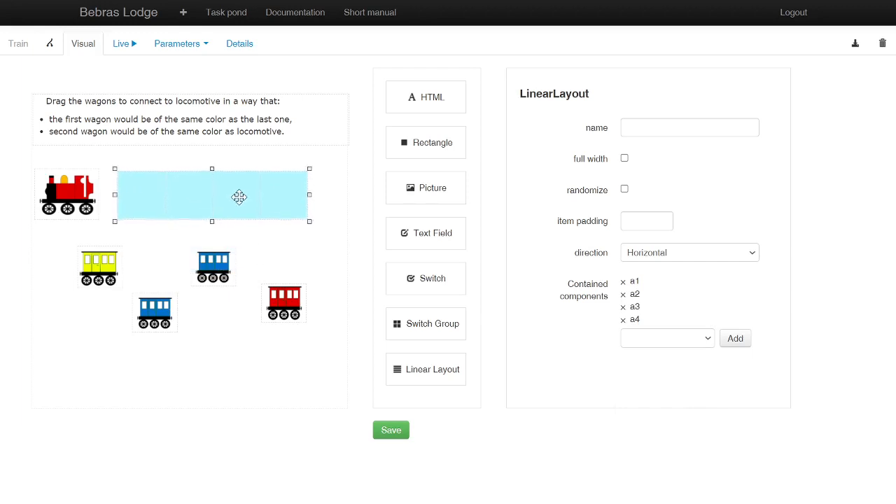
click(664, 221)
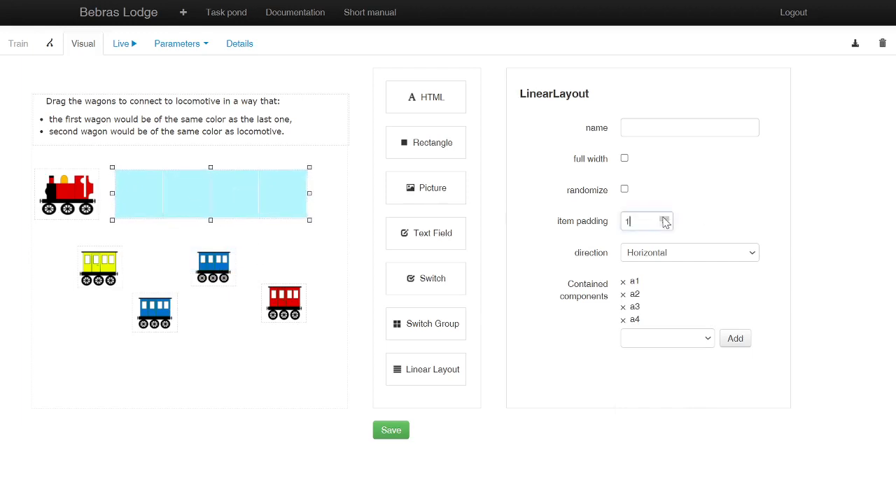
click(664, 221)
click(665, 221)
click(665, 222)
click(665, 221)
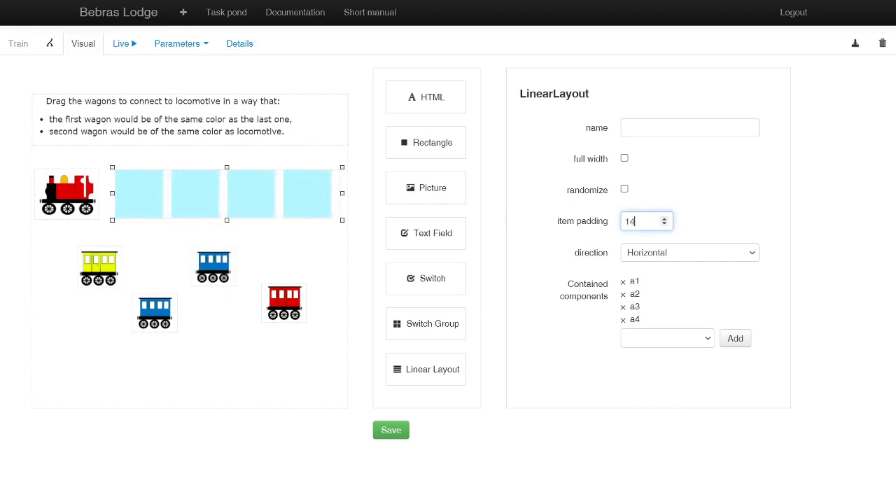
drag(200, 199, 192, 202)
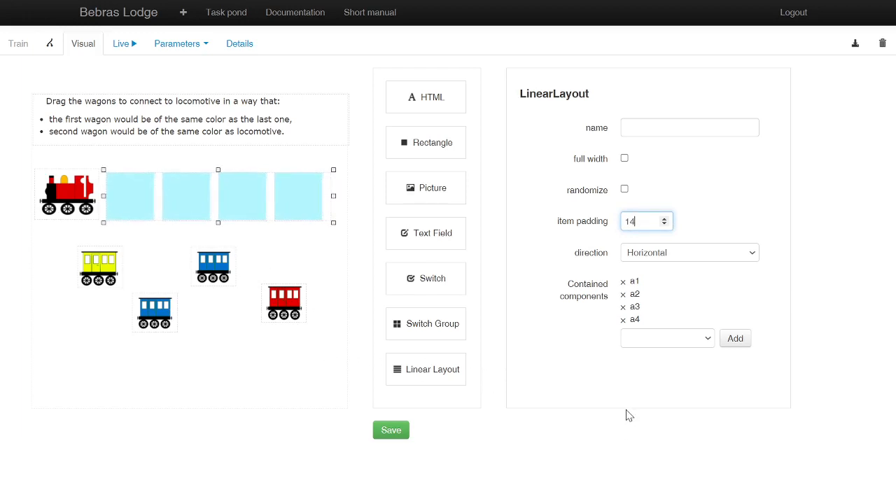
click(304, 386)
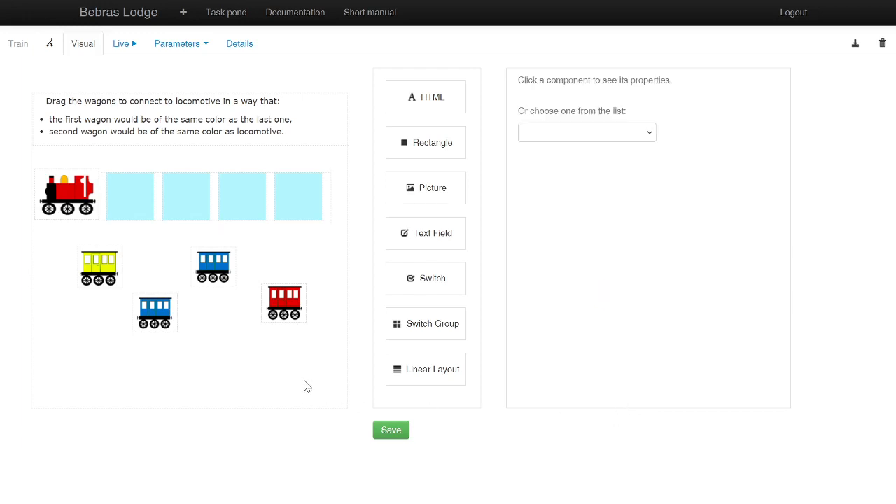
Step: Examine the name, value and draggable settings of the yellow, blue and red wagon pictures
click(103, 273)
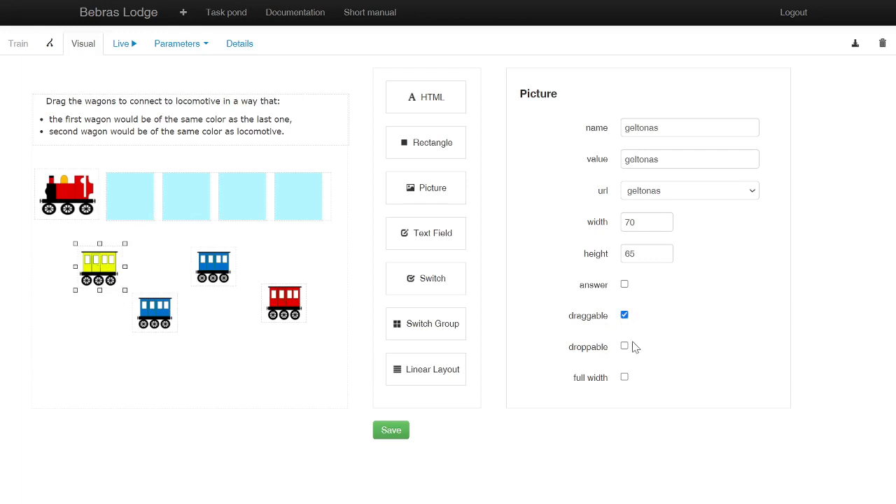
click(154, 308)
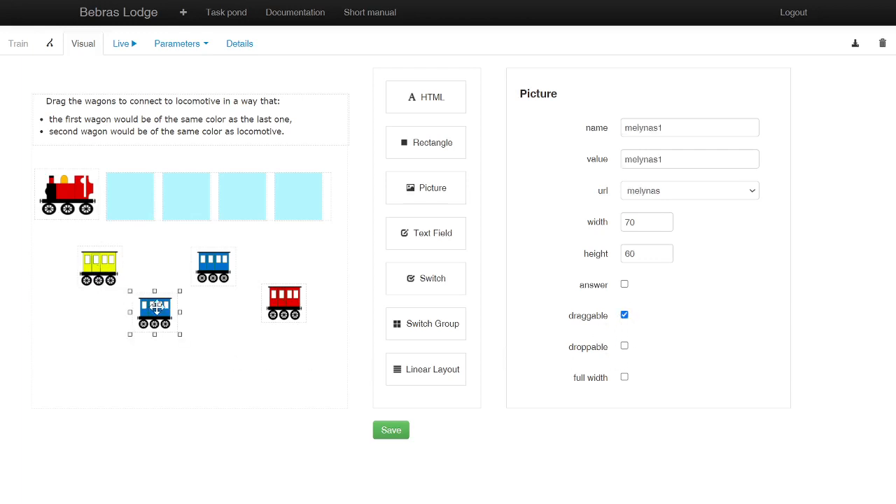
click(213, 263)
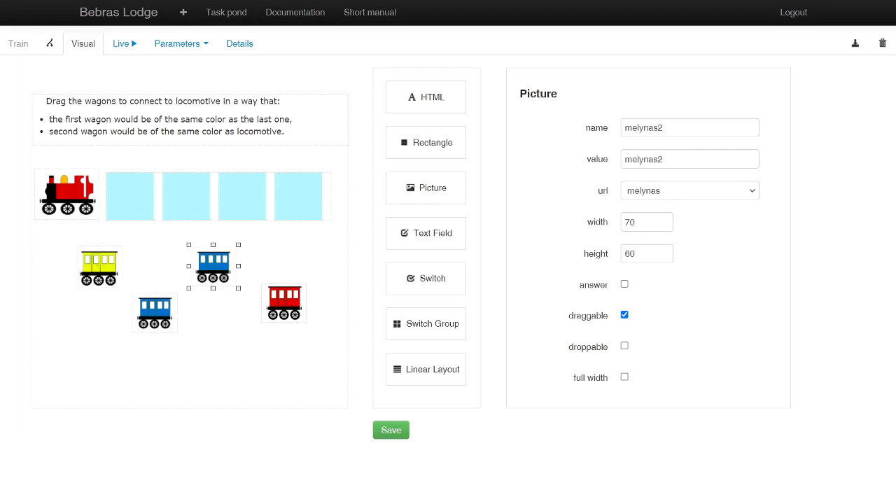
click(278, 302)
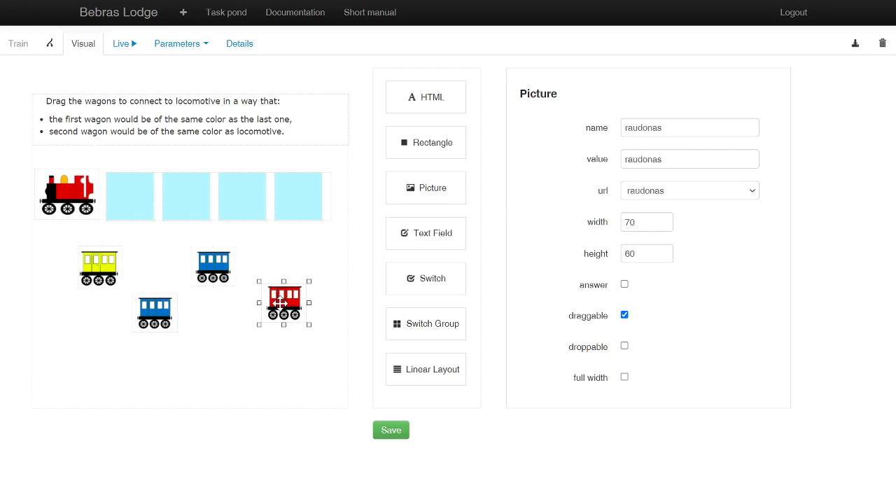
click(210, 260)
click(156, 313)
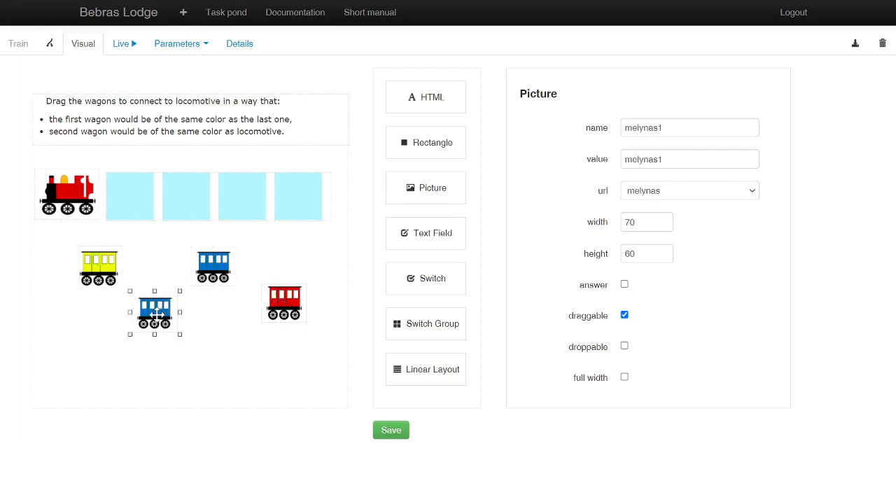
click(105, 262)
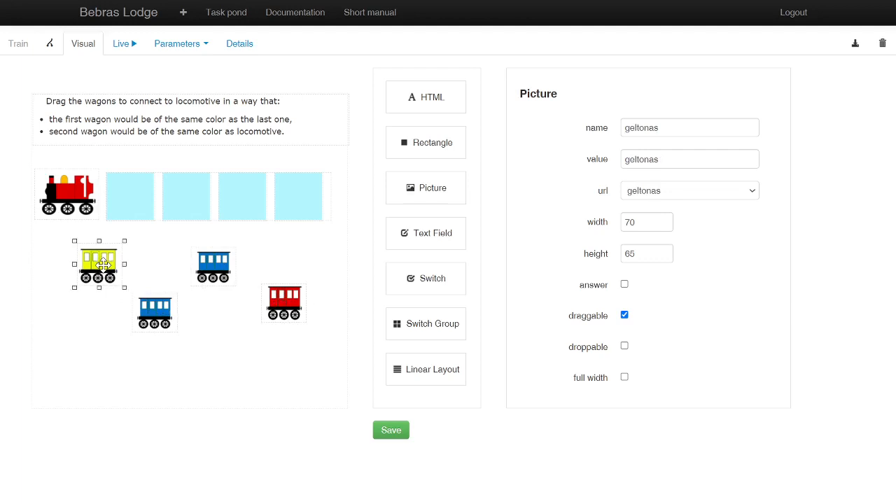
click(317, 264)
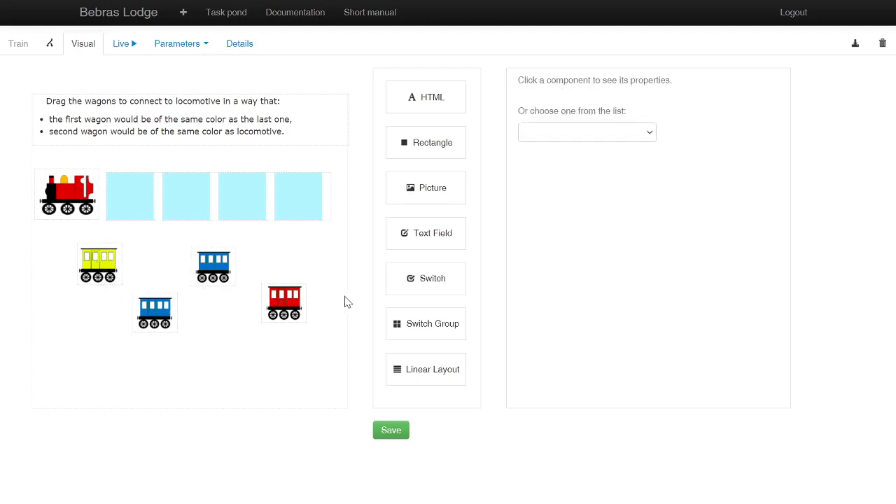
Step: Run the task live, fill the slots in the order yellow, blue, blue, red, and check the answer
click(121, 43)
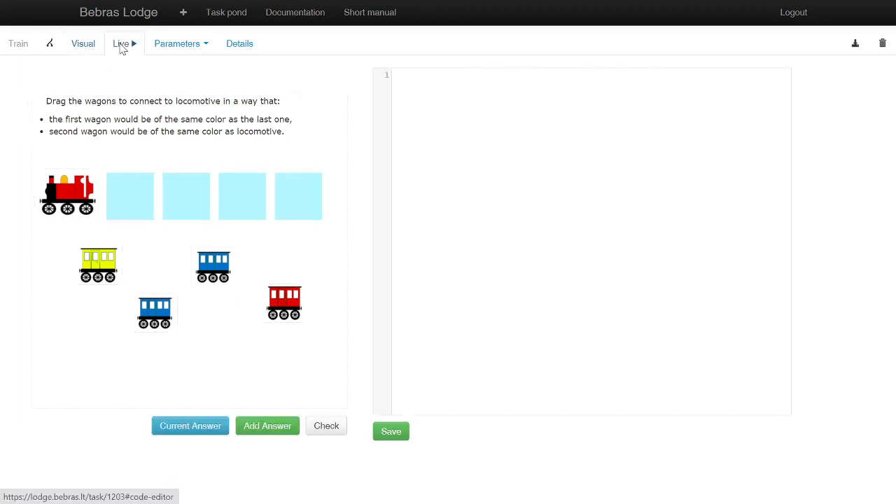
drag(98, 266, 124, 207)
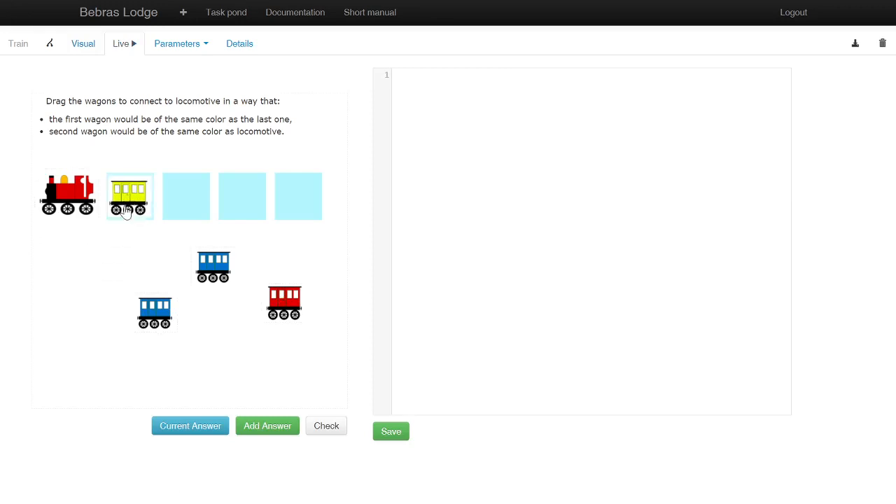
drag(155, 314, 182, 212)
drag(217, 276, 245, 205)
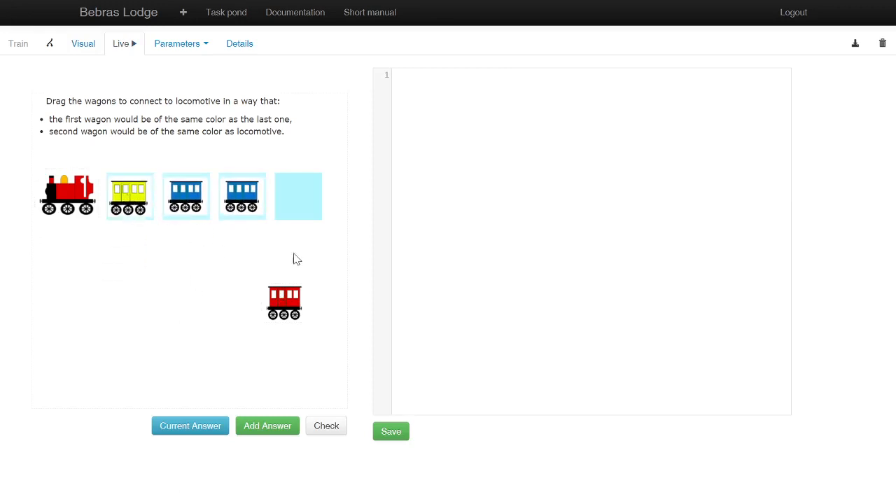
drag(294, 304, 301, 203)
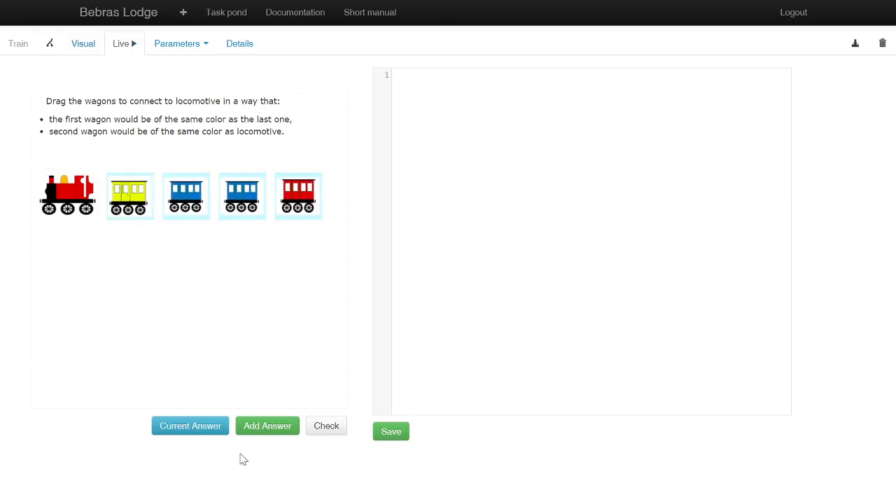
click(328, 428)
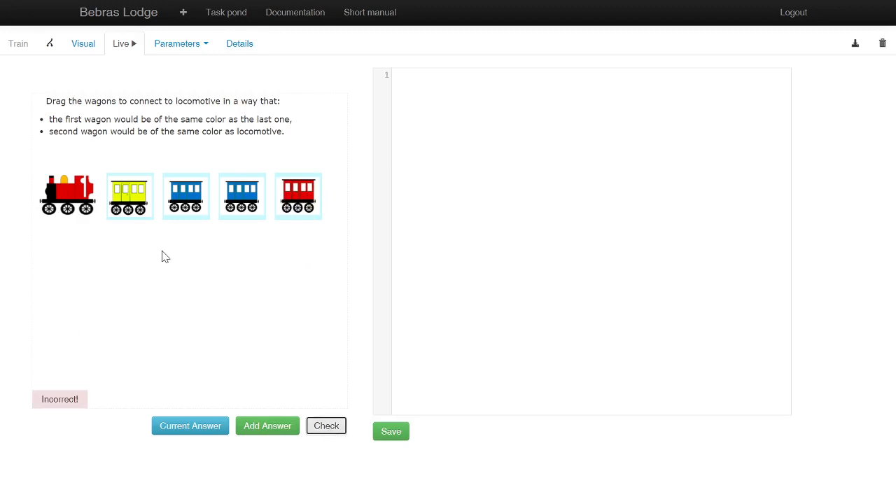
Step: Rearrange the wagons behind the locomotive as red, blue, yellow, blue, then add that order as an answer and check it
drag(186, 196, 180, 281)
drag(228, 203, 200, 273)
drag(300, 212, 286, 319)
drag(129, 208, 97, 277)
drag(283, 305, 130, 197)
drag(213, 271, 174, 199)
drag(155, 313, 300, 207)
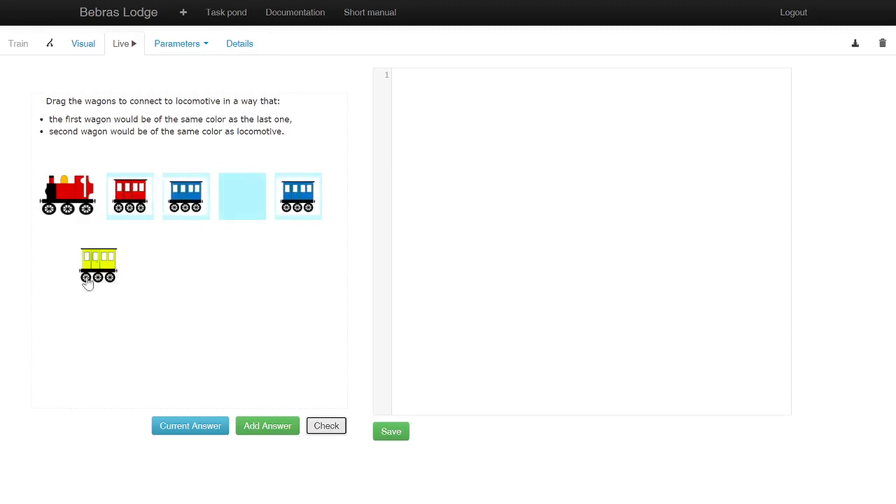
drag(87, 280, 241, 221)
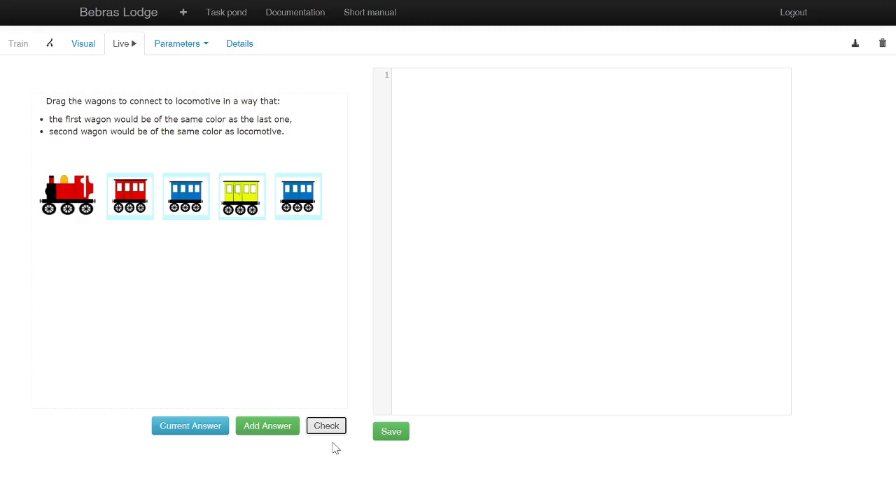
click(267, 426)
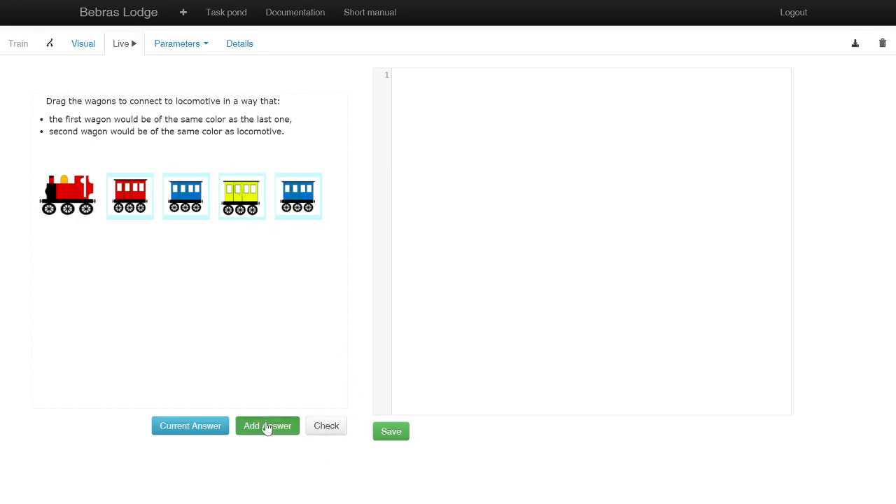
click(328, 429)
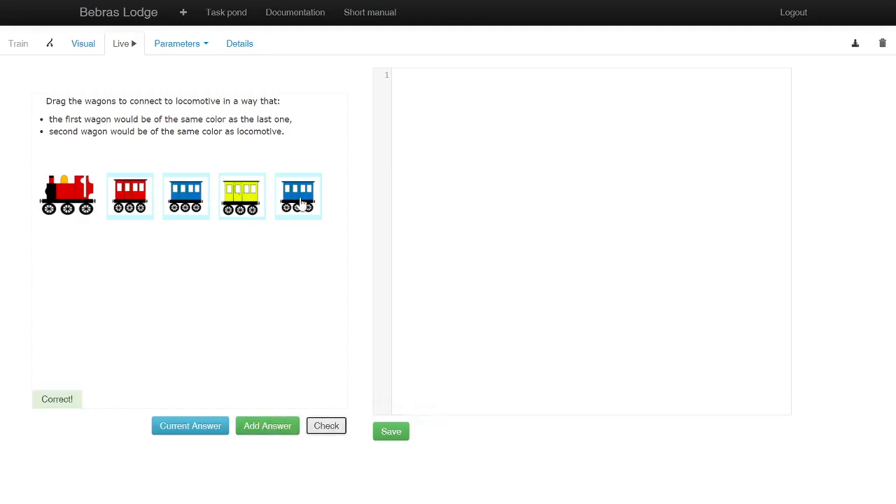
Step: Swap the last two wagons, check the new order, and view the current answer's recorded names and values
drag(299, 203, 232, 210)
click(326, 426)
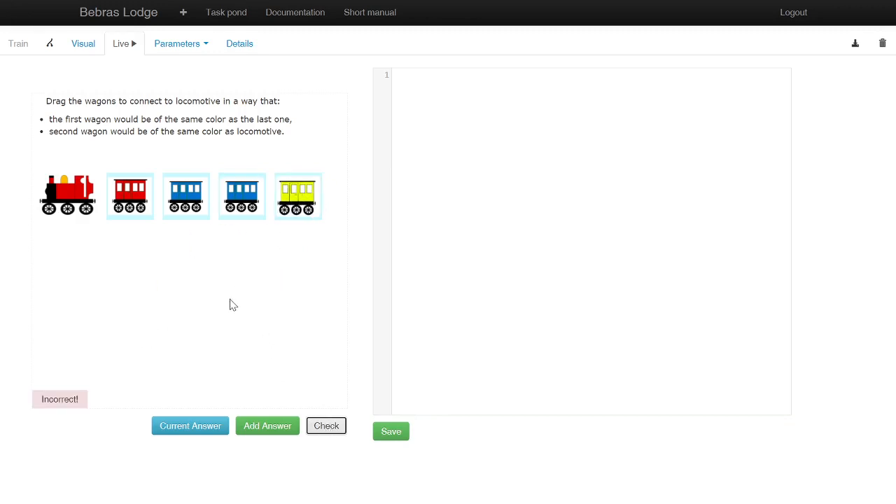
click(203, 429)
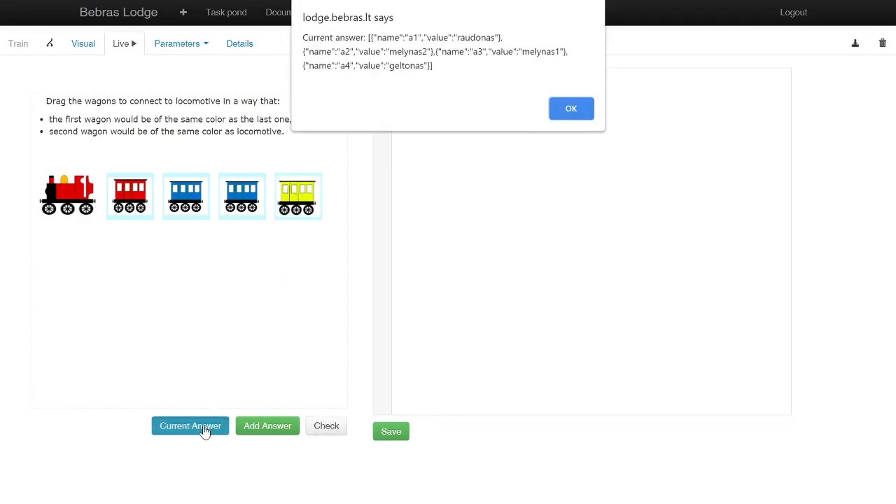
click(571, 110)
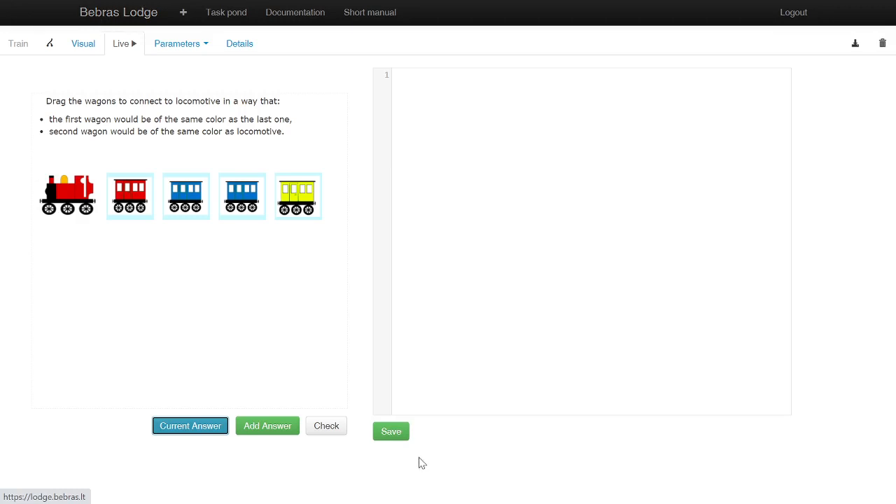
Step: Save the Train task and open the 2013-LV-03 Panoramic picture task from the Codeless samples in Examples & templates
click(390, 431)
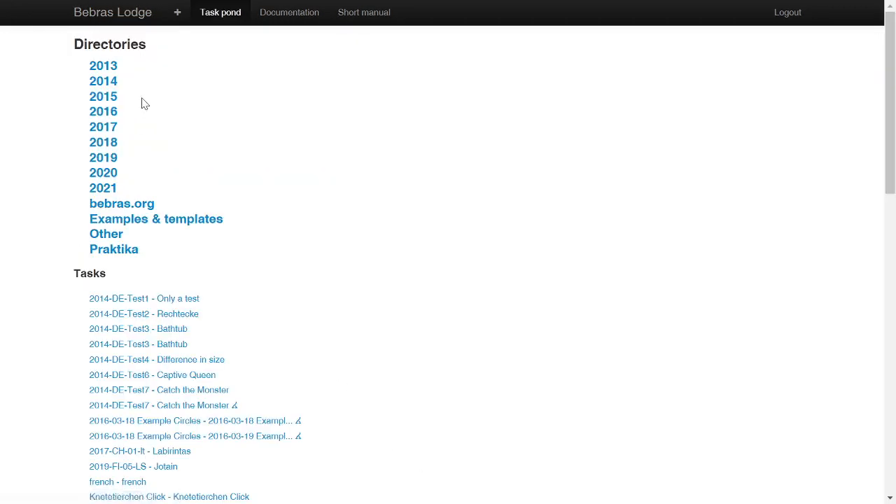
click(186, 222)
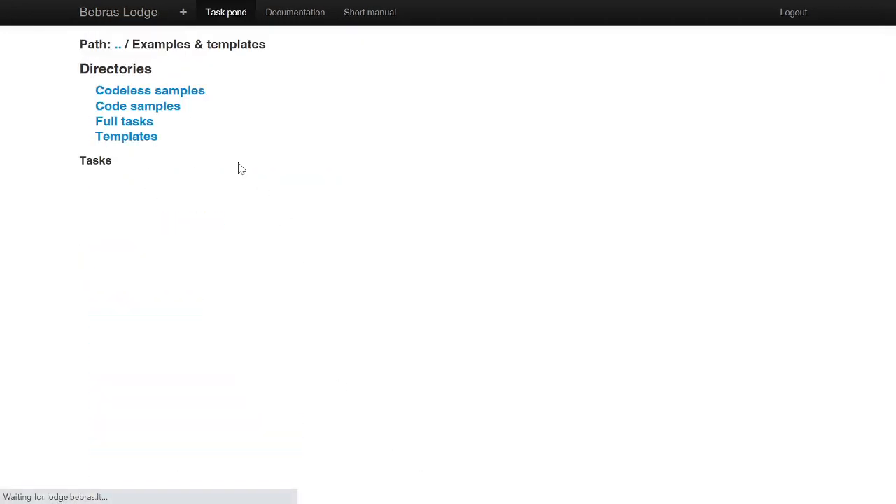
click(189, 96)
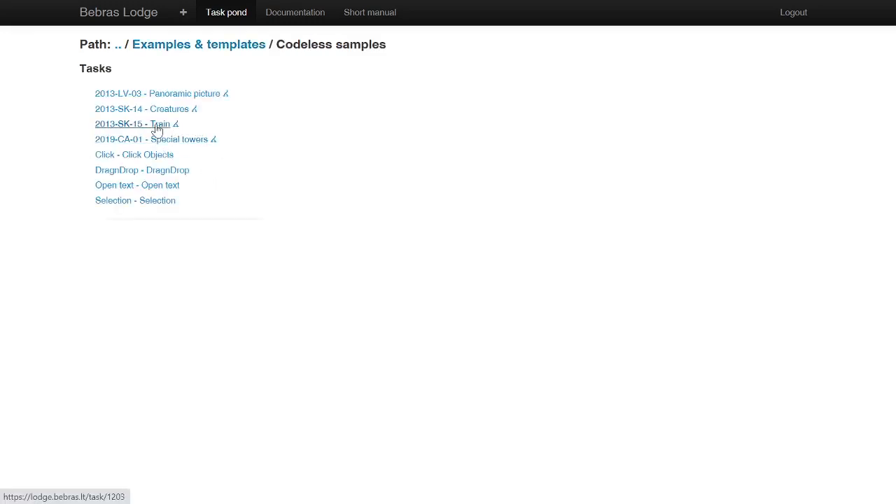
click(165, 97)
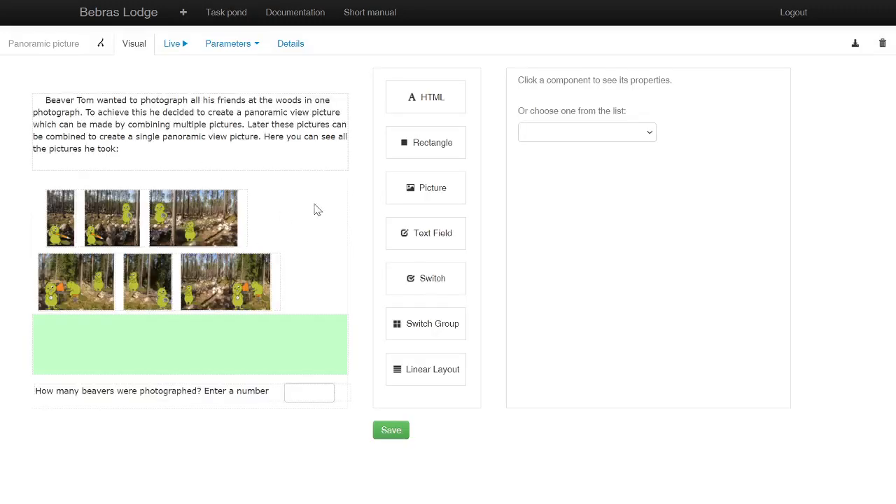
Step: Shift the Linear Layout holding the lower row of photos slightly to the right
click(216, 280)
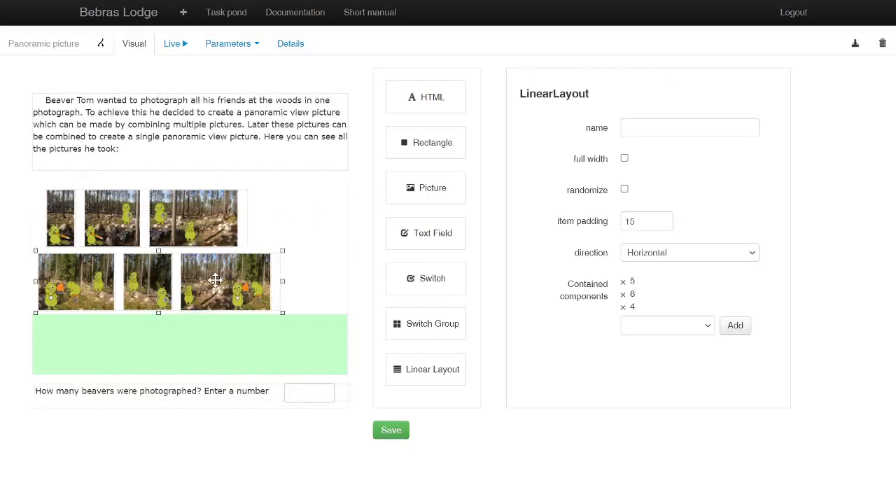
mouse_move(216, 280)
mouse_down()
mouse_move(229, 271)
mouse_move(219, 279)
mouse_up()
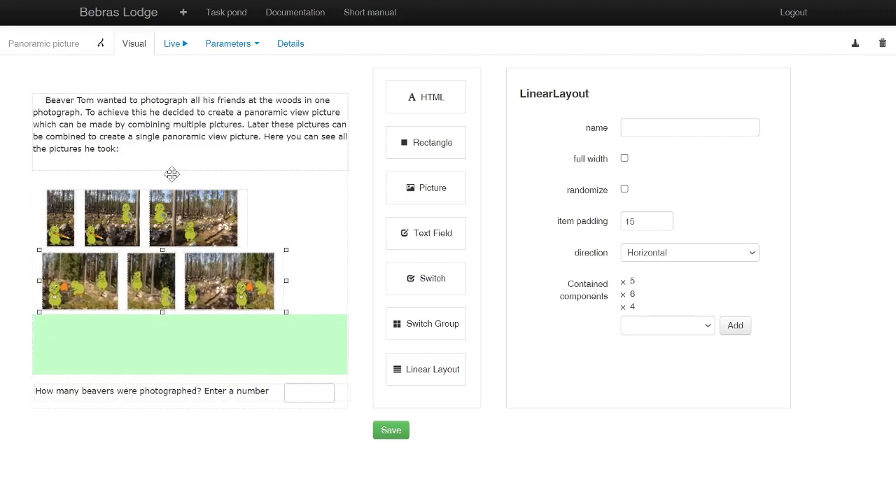
Step: Run the task live and test moving the photos, placing four on the green area and one above it
click(172, 45)
drag(81, 286, 84, 341)
drag(146, 285, 119, 344)
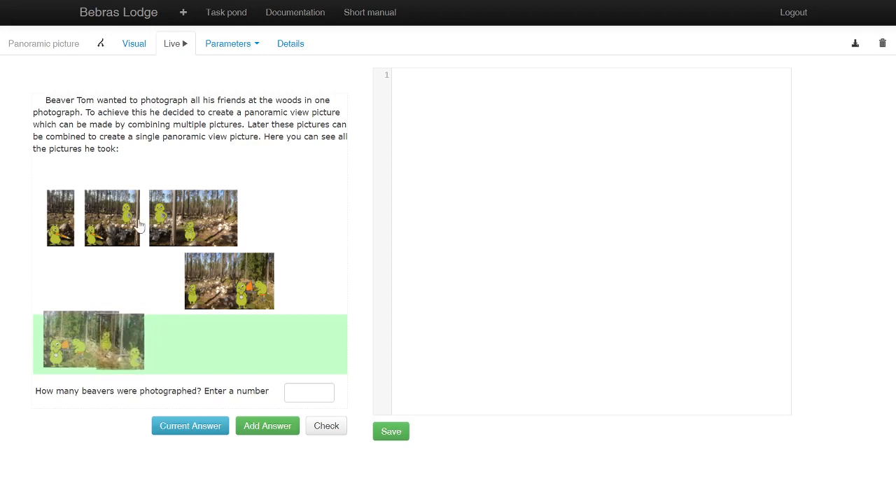
drag(112, 228, 208, 355)
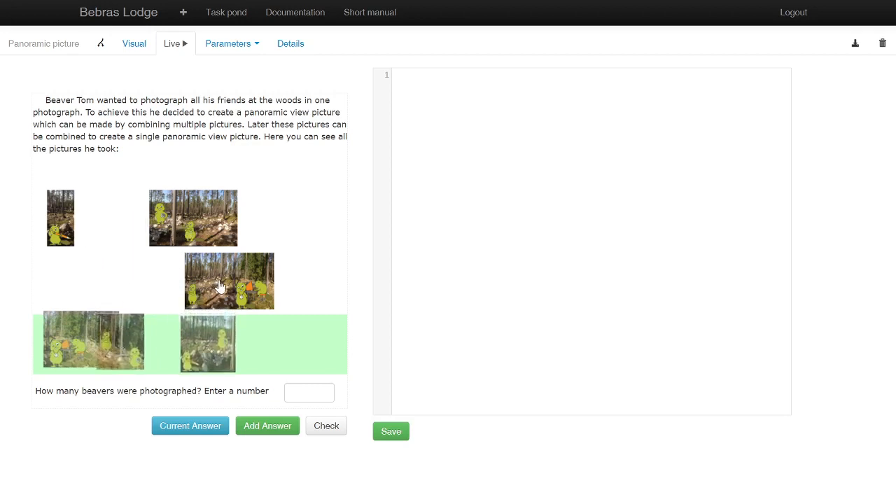
drag(232, 289, 212, 268)
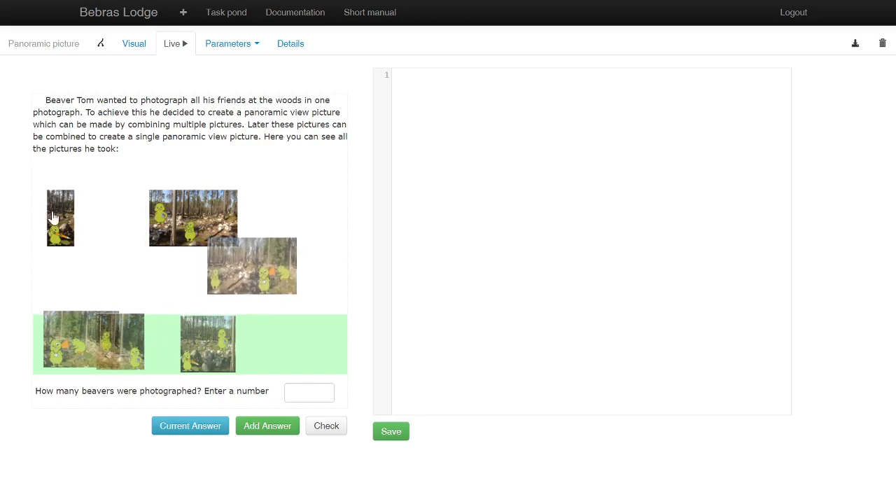
drag(59, 222, 194, 351)
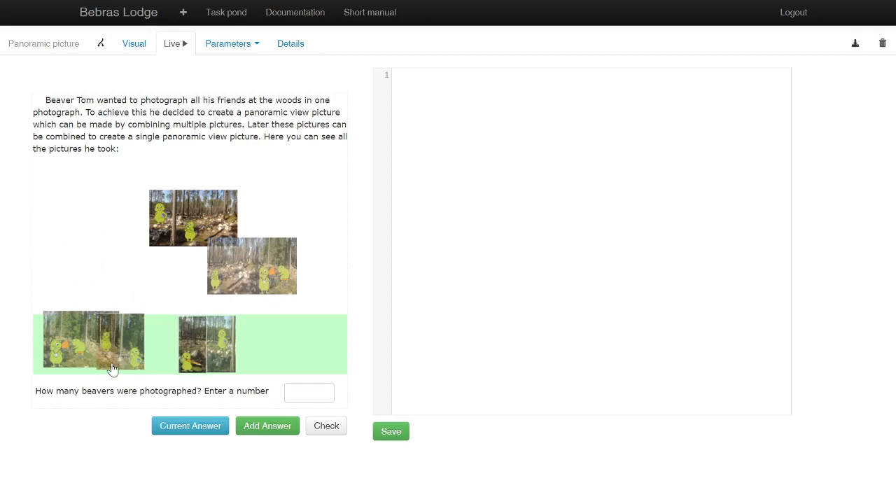
Step: Test overlapping three photos above the green area to form a panorama, and move the large upper-row photo higher
drag(247, 277, 102, 277)
drag(59, 357, 123, 283)
drag(120, 352, 189, 258)
drag(205, 213, 236, 191)
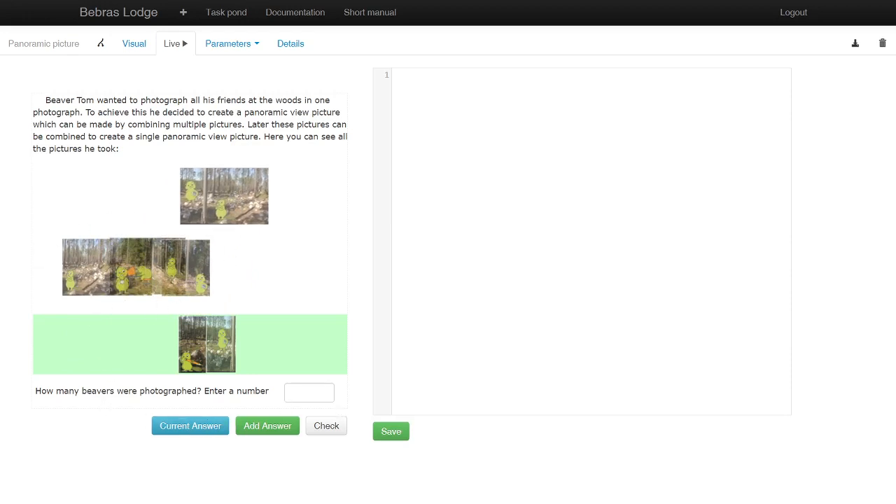
Step: Return to visual editing and examine the properties of the lower Linear Layout and the picture at 22, 153
click(134, 42)
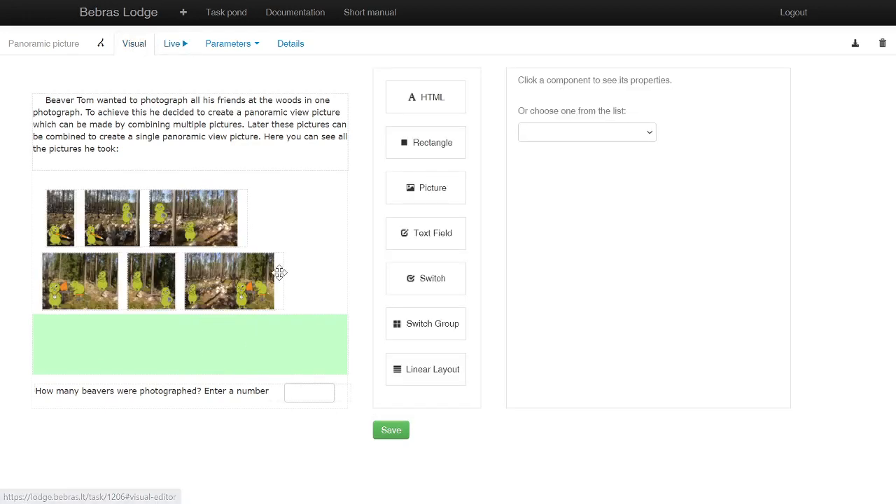
click(232, 288)
click(330, 236)
click(230, 285)
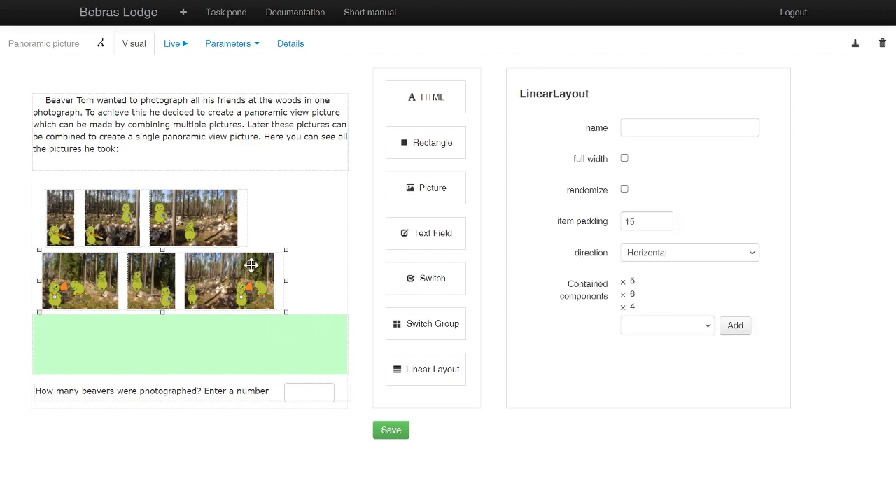
click(325, 238)
click(582, 137)
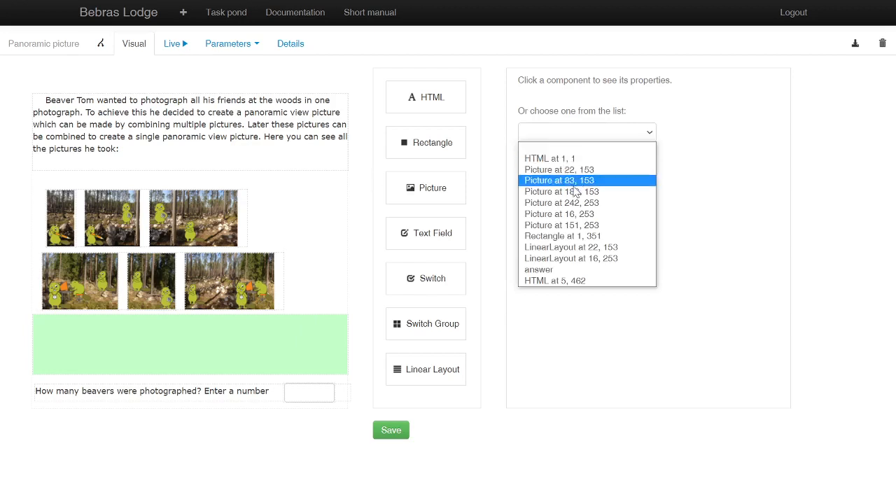
click(554, 171)
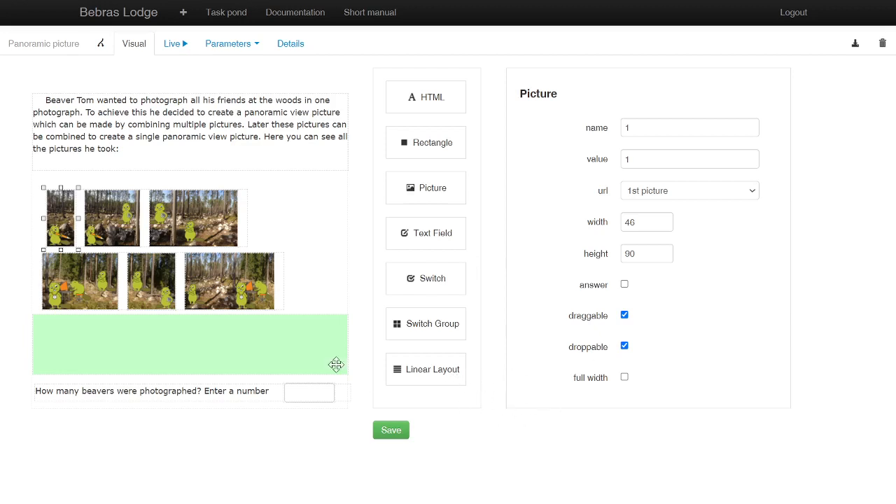
click(306, 239)
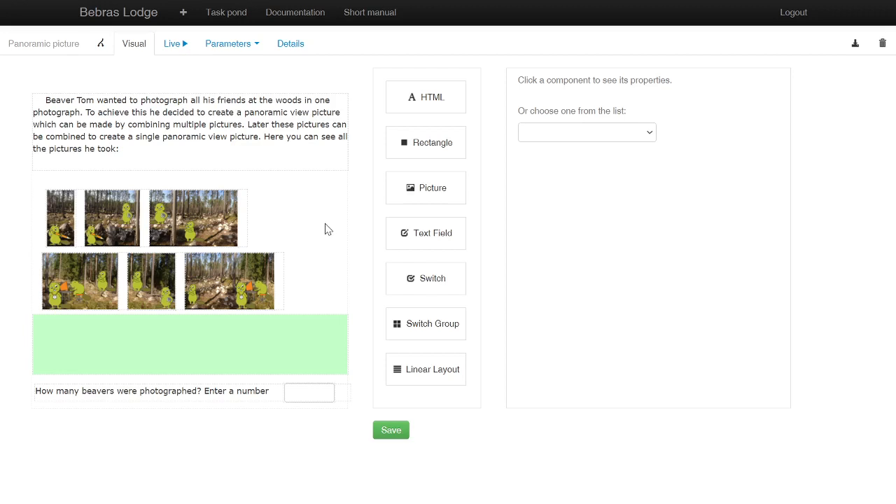
Step: Examine the lower Linear Layout and the picture at 16, 253, then run the task live again
click(262, 267)
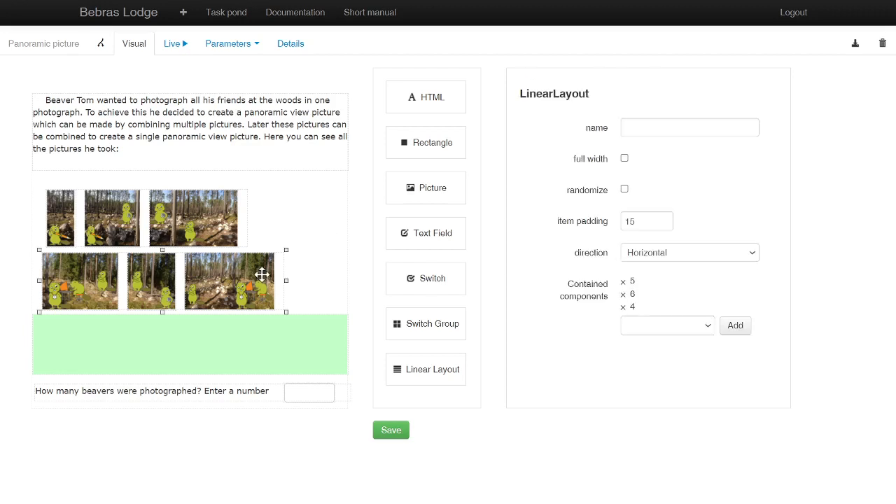
click(316, 259)
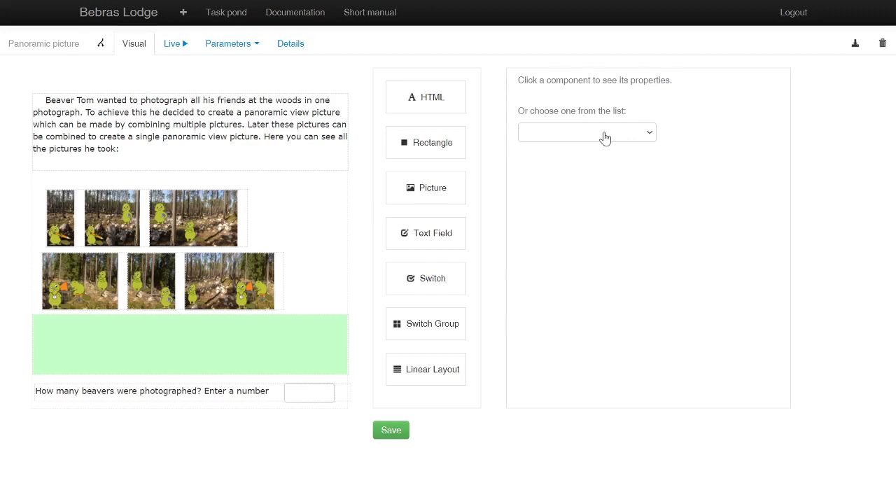
click(632, 139)
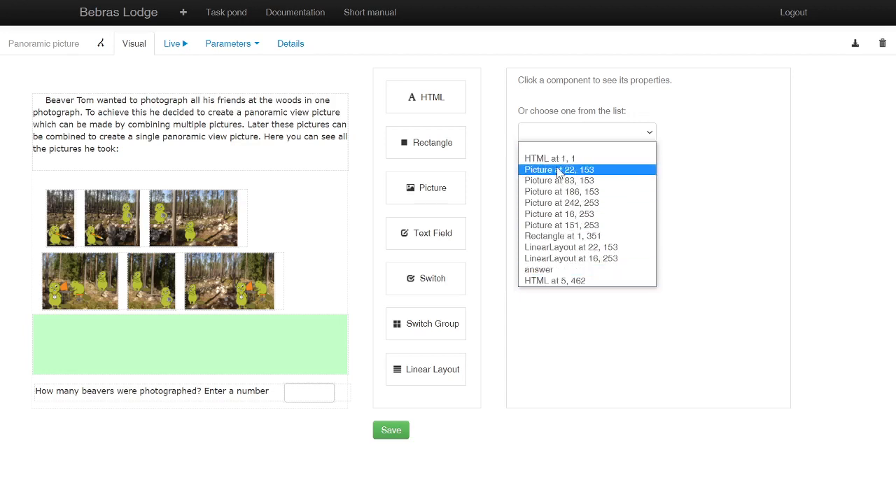
click(551, 213)
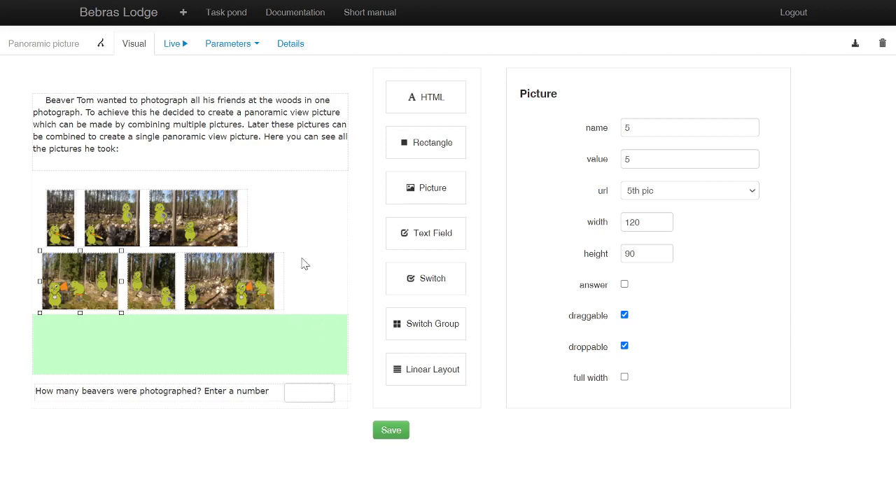
click(327, 223)
click(173, 52)
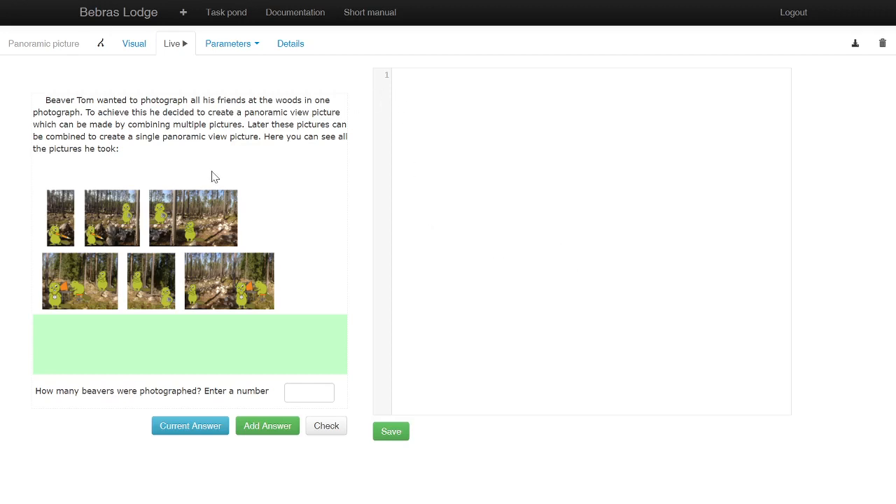
Step: Open the XX-01 Main task template from the Templates directory in Examples & templates
click(121, 15)
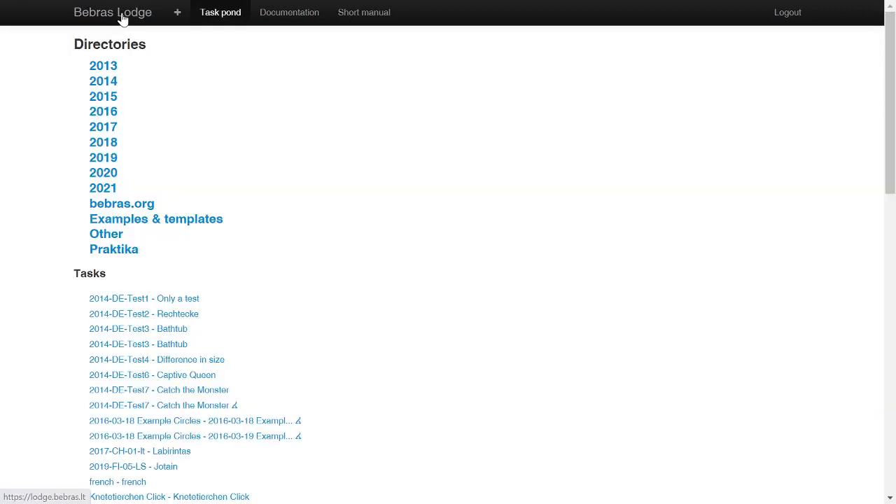
click(198, 222)
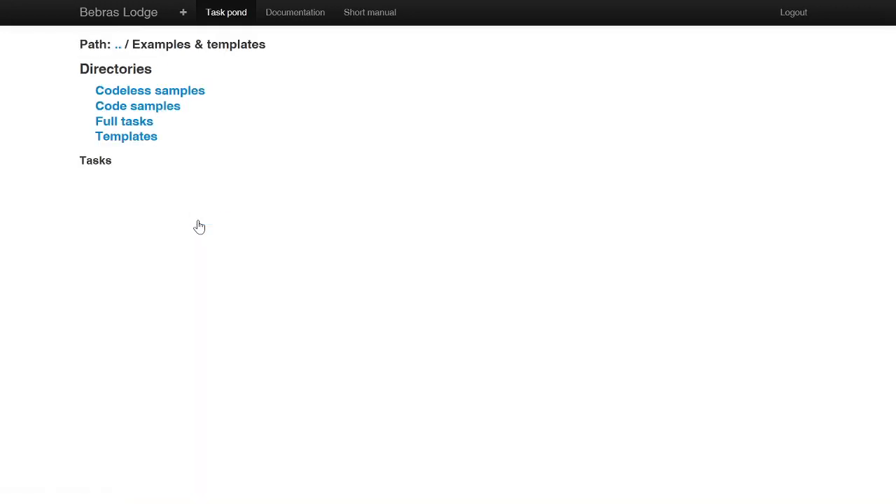
click(133, 144)
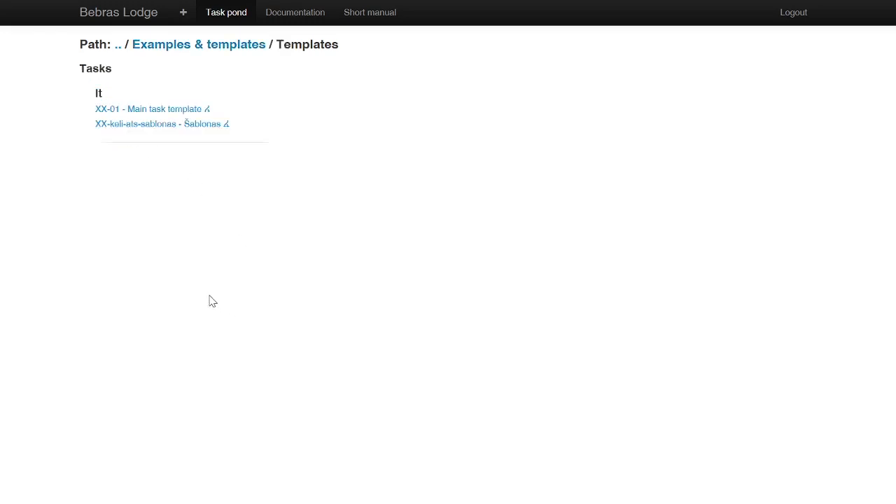
click(159, 111)
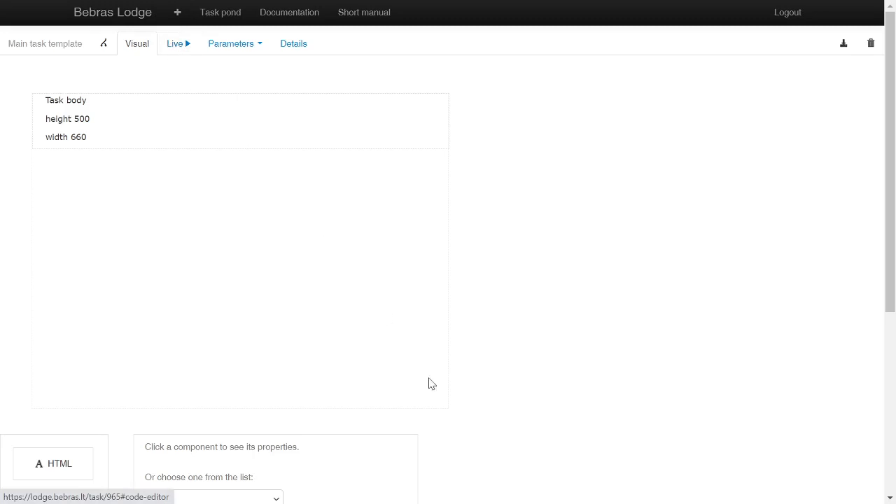
Step: Show the template's live code and highlight the whole init function on lines 3 to 19
scroll(340, 350, down, 4)
scroll(306, 342, up, 4)
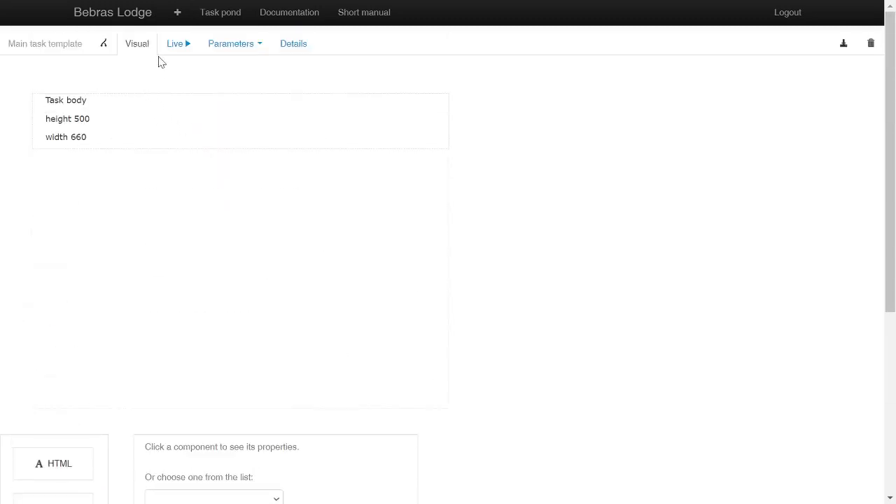
scroll(306, 184, down, 4)
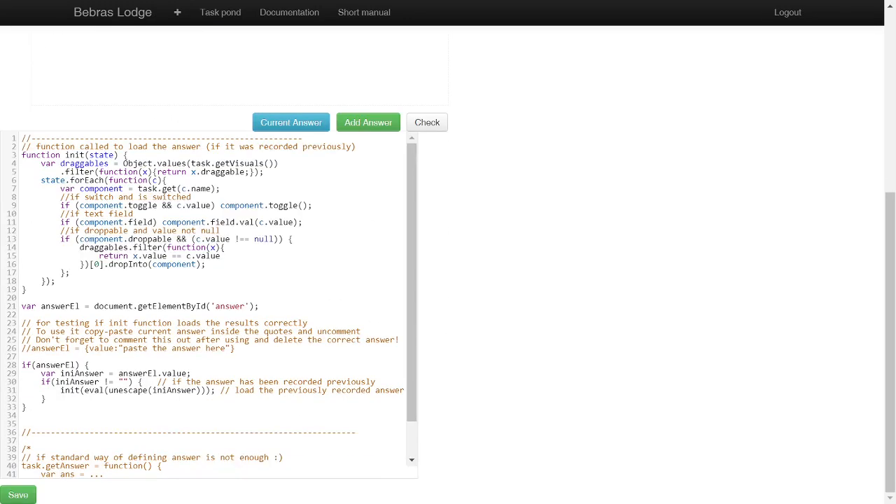
drag(22, 154, 25, 289)
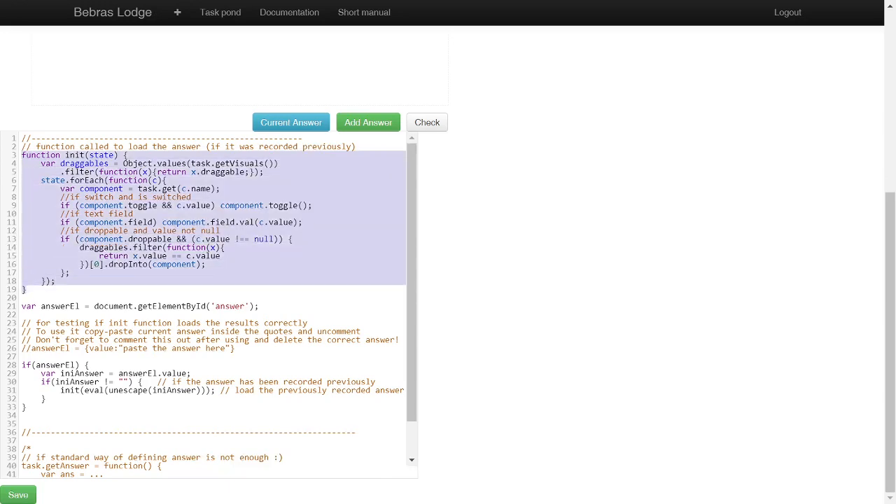
Step: View the live code of the 2013-LV-03 Panoramic picture task from Codeless samples in Examples & templates and return to the task pond
click(27, 289)
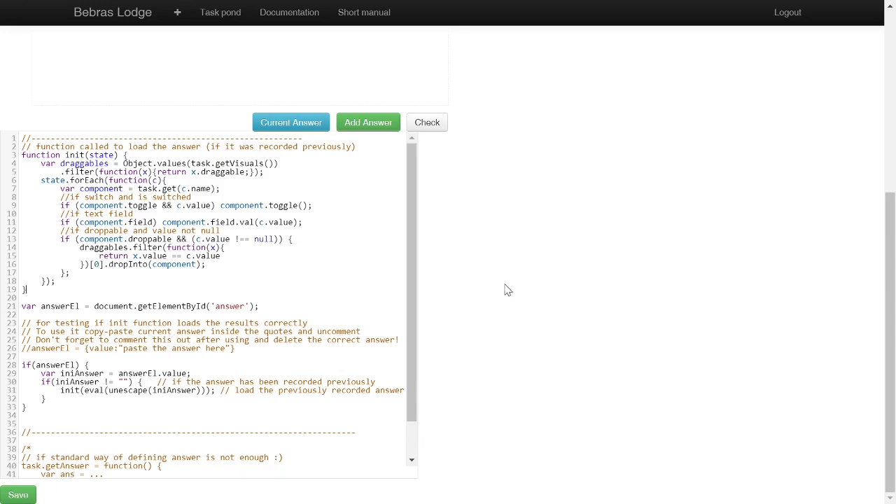
click(126, 11)
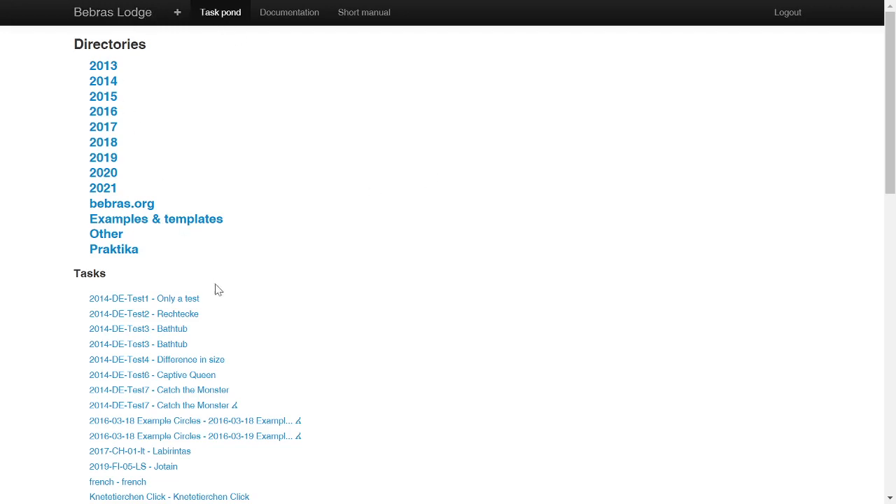
click(133, 221)
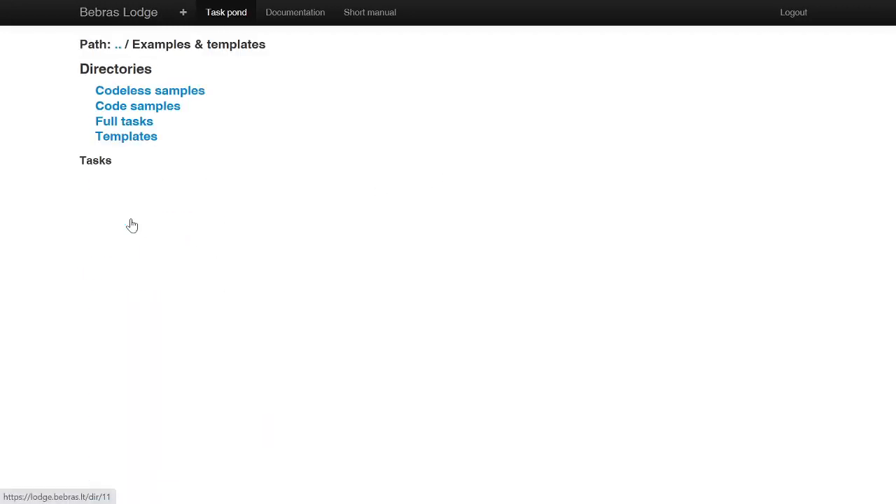
click(135, 92)
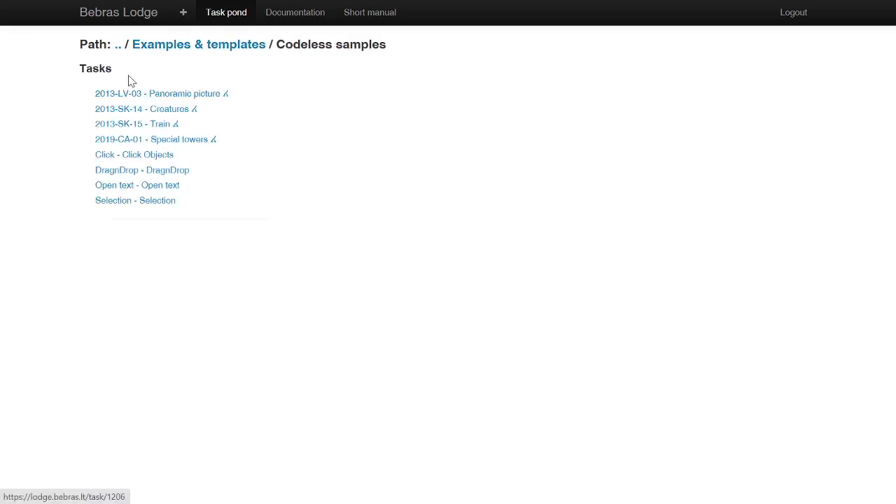
click(217, 94)
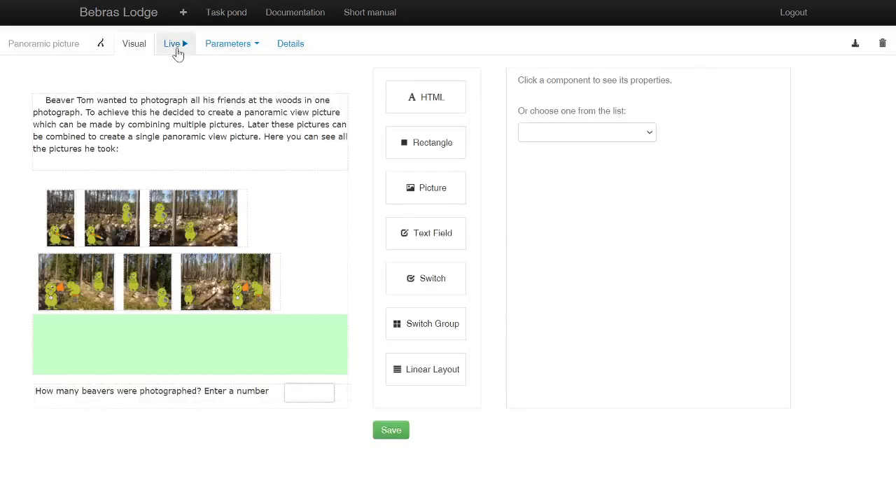
click(173, 47)
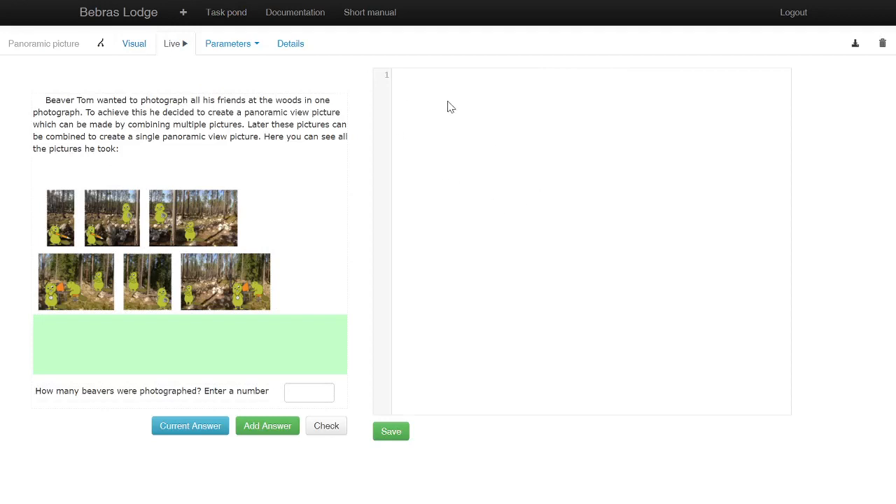
click(107, 19)
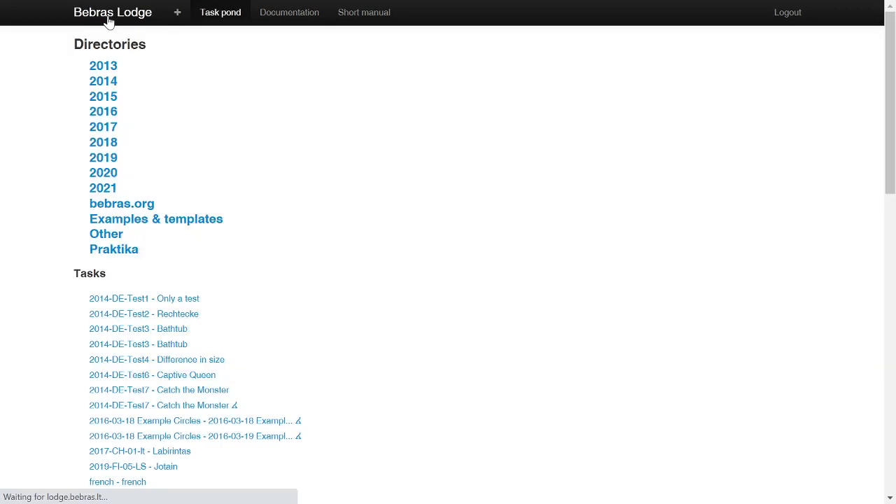